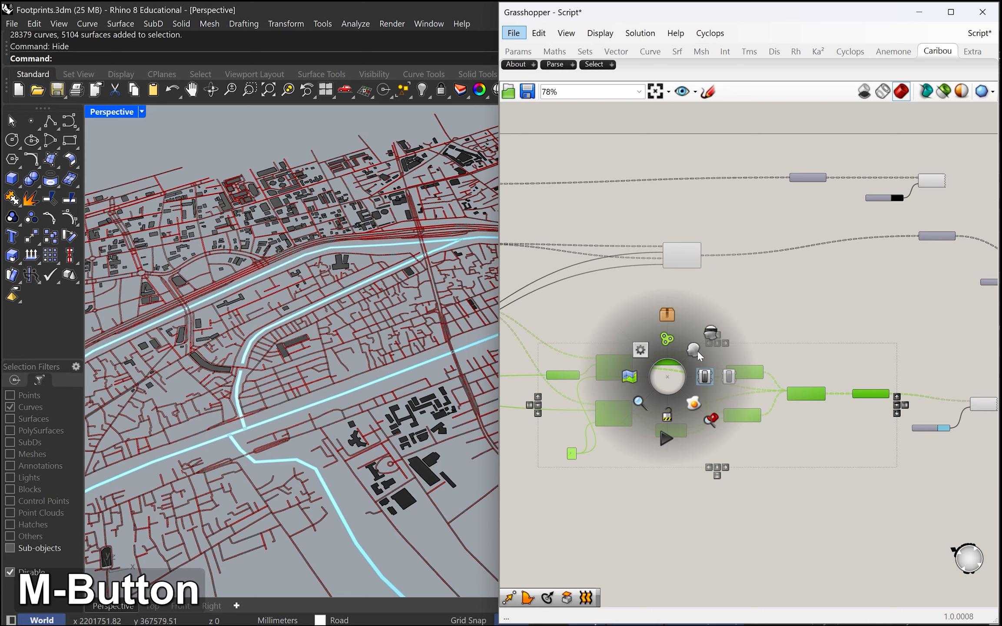
Step: Combine the selected river offset components into a cluster and disable the preview of both the road and river clusters
left_click(669, 328)
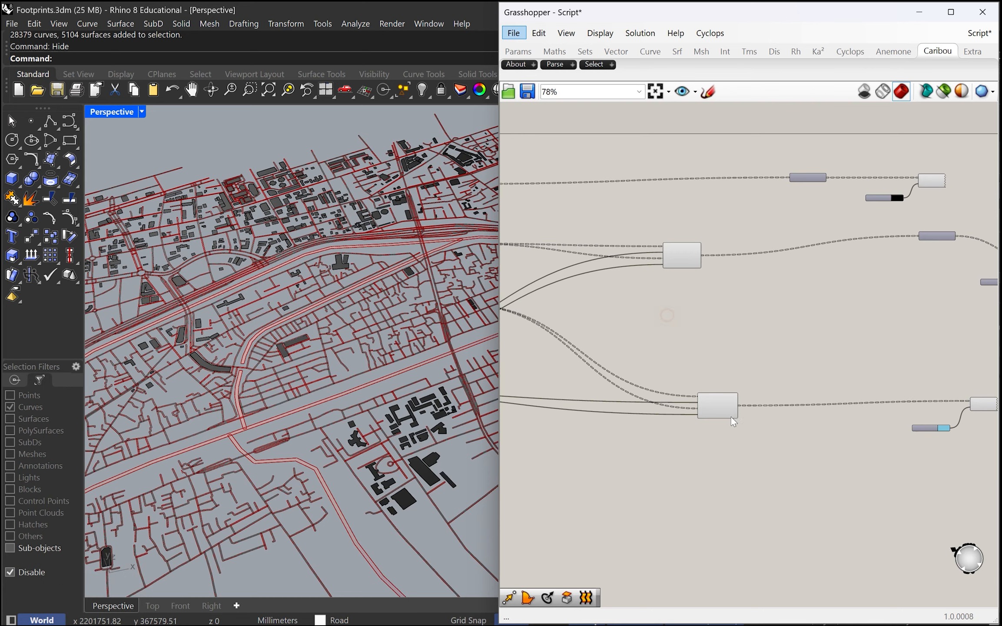
scroll(746, 393, "down", 2)
scroll(706, 306, "up", 3)
left_click(703, 285)
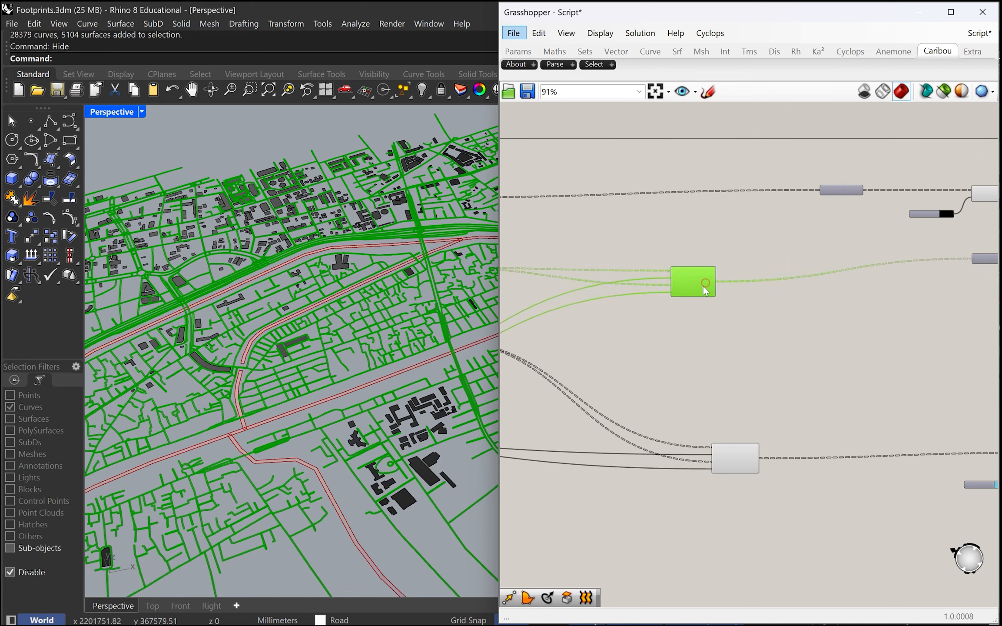
middle_click(703, 284)
left_click(746, 239)
left_click(748, 457)
middle_click(748, 454)
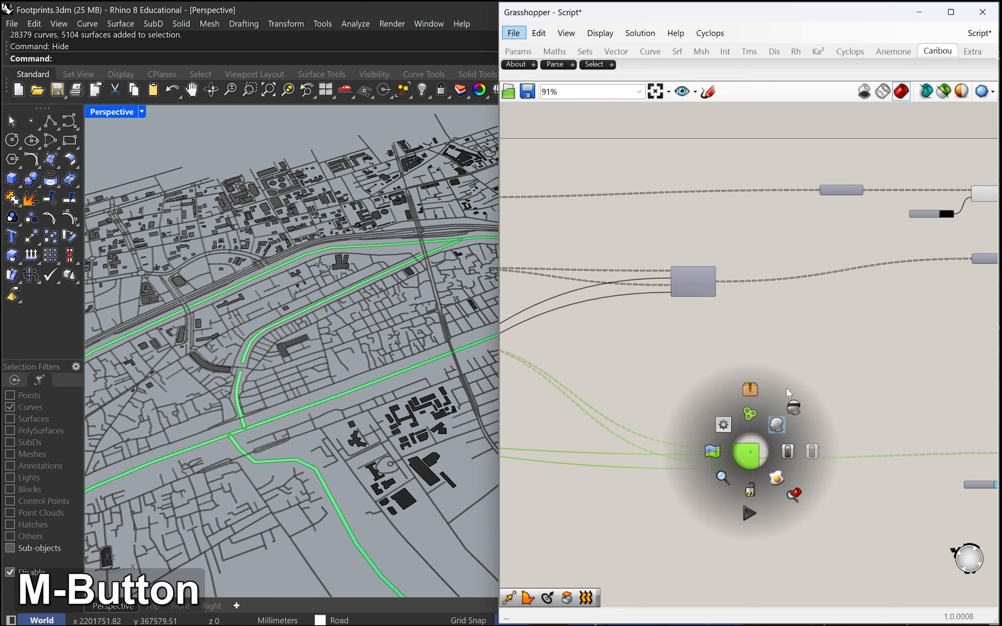
left_click(796, 405)
Step: Move the river cluster up directly beneath the road cluster, bringing its colour swatch and custom preview closer
scroll(760, 357, "down", 2)
right_click_drag(791, 364, 728, 344)
left_click_drag(932, 459, 808, 365)
left_click_drag(654, 413, 618, 344)
left_click_drag(638, 282, 635, 293)
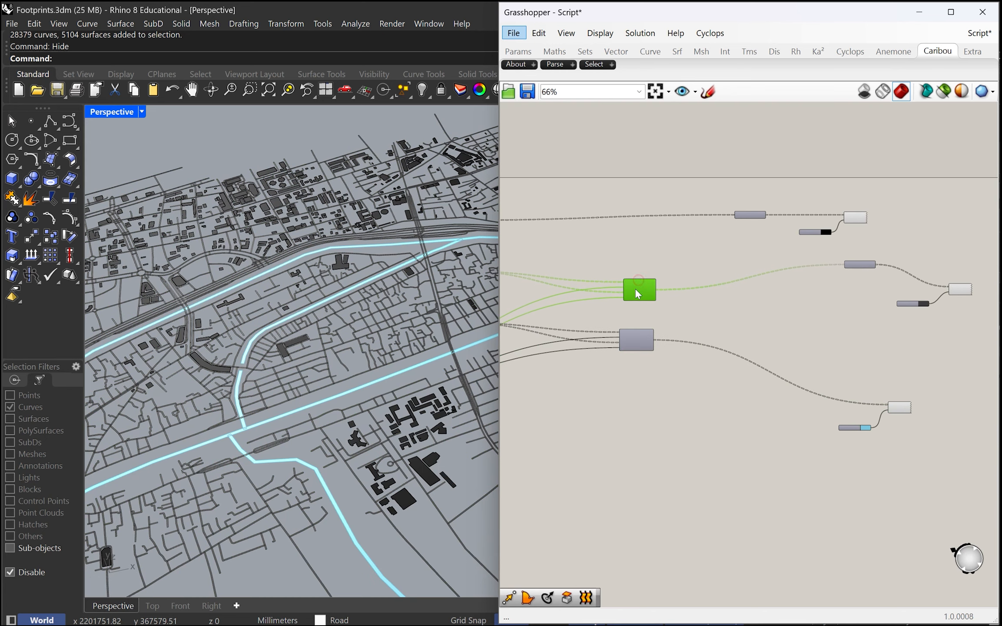
Step: Tidy the remaining graph so the filters, clusters, swatches, previews and sliders sit in compact rows for buildings, roads and rivers
scroll(900, 399, "up", 1)
scroll(898, 391, "up", 6)
scroll(875, 340, "down", 4)
right_click_drag(952, 314, 870, 392)
left_click_drag(950, 374, 645, 270)
scroll(729, 284, "down", 3)
right_click_drag(729, 284, 915, 273)
right_click_drag(720, 373, 968, 370)
scroll(694, 335, "up", 3)
scroll(694, 335, "up", 3)
right_click_drag(683, 323, 698, 530)
scroll(719, 425, "down", 1)
right_click_drag(720, 425, 692, 432)
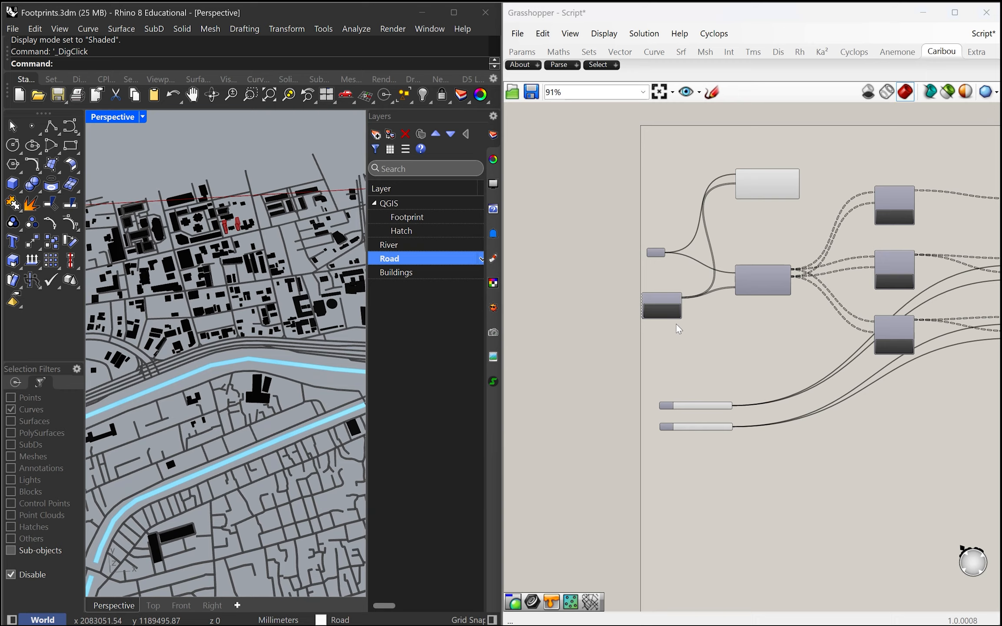
right_click_drag(746, 335, 649, 423)
scroll(743, 322, "up", 5)
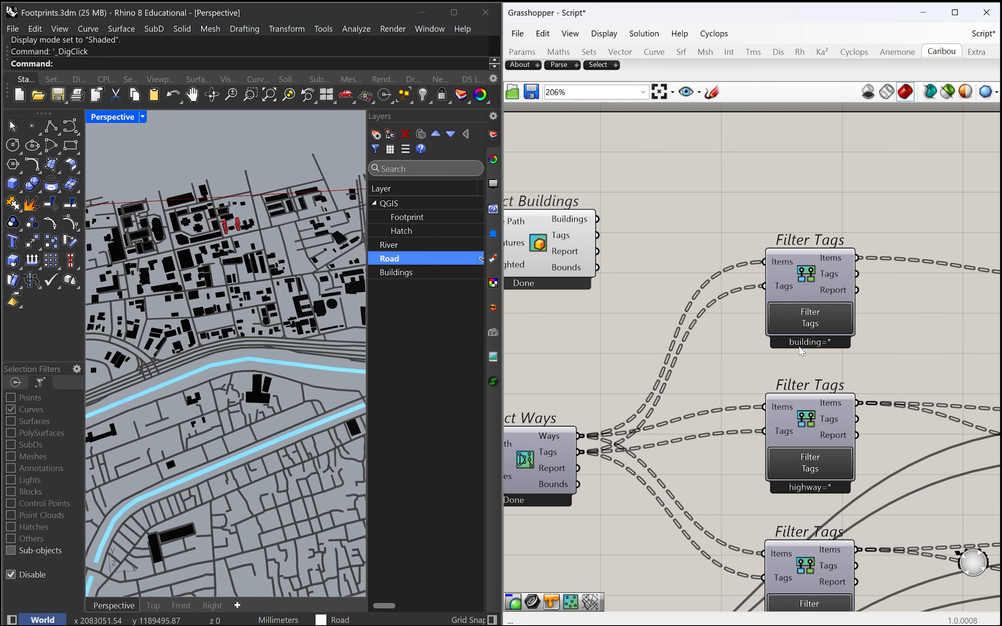
Step: Examine the building tag filter and the Extract Buildings and Extract Ways components against the footprints and 3D buildings on the map
left_click(830, 261)
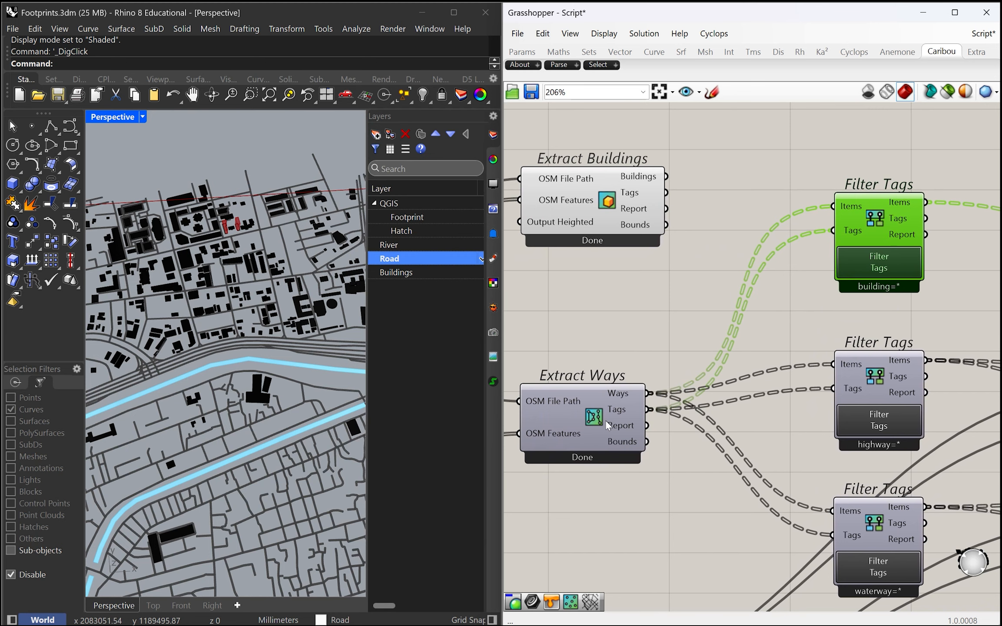
scroll(593, 386, "down", 3)
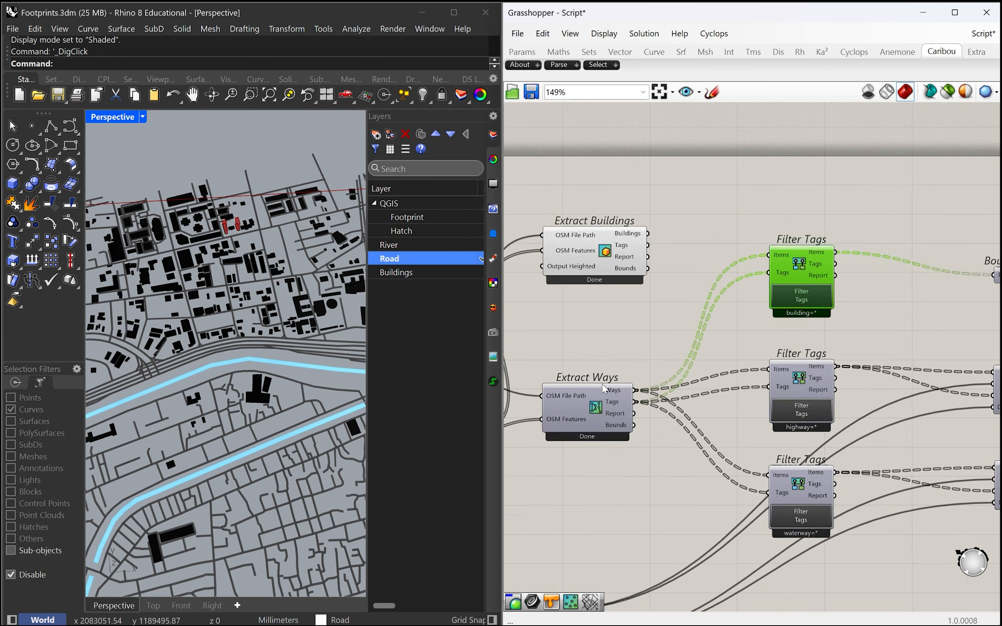
scroll(263, 393, "up", 3)
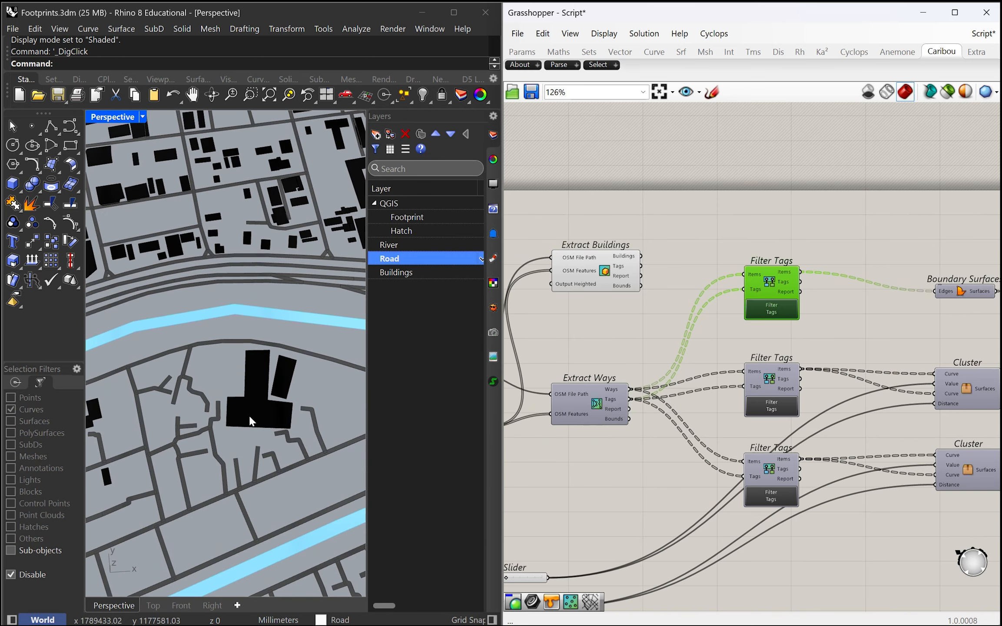
scroll(530, 357, "up", 5)
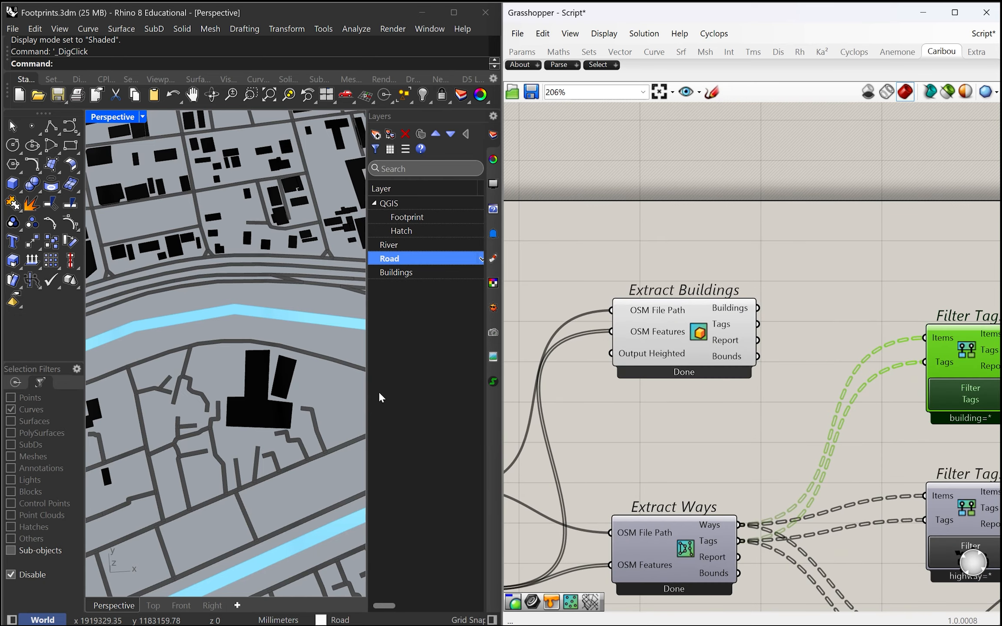
scroll(258, 397, "down", 3)
right_click_drag(258, 396, 268, 278)
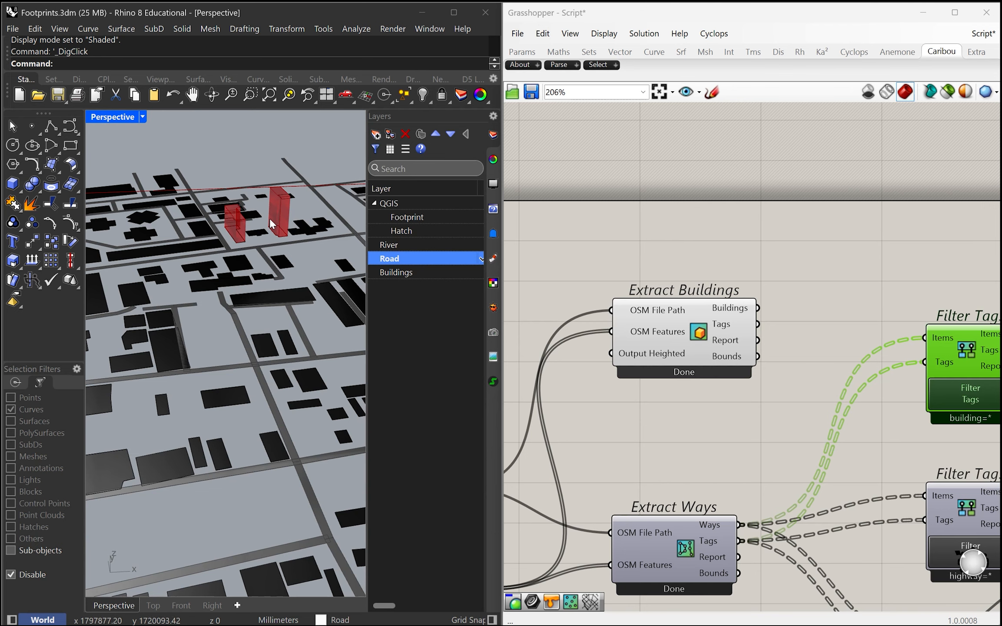
scroll(629, 333, "down", 2)
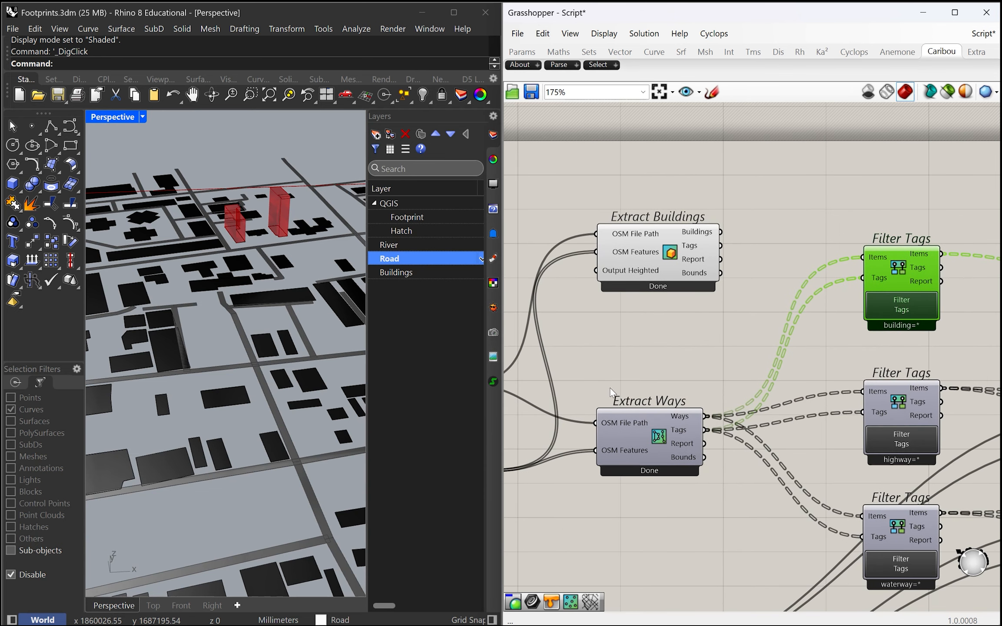
scroll(633, 389, "down", 3)
scroll(661, 428, "up", 3)
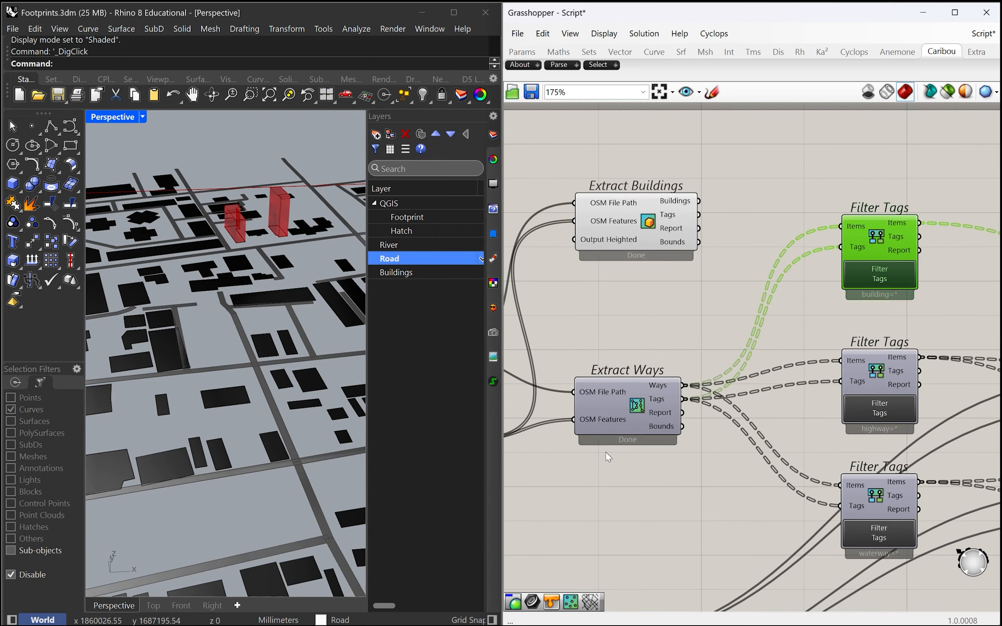
right_click_drag(894, 392, 772, 411)
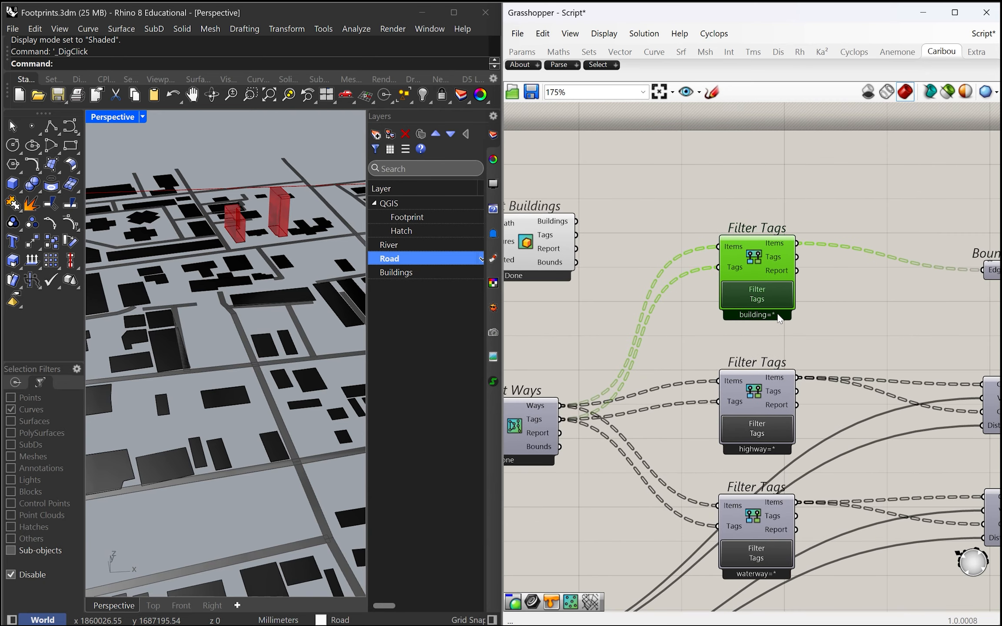
scroll(765, 330, "down", 3)
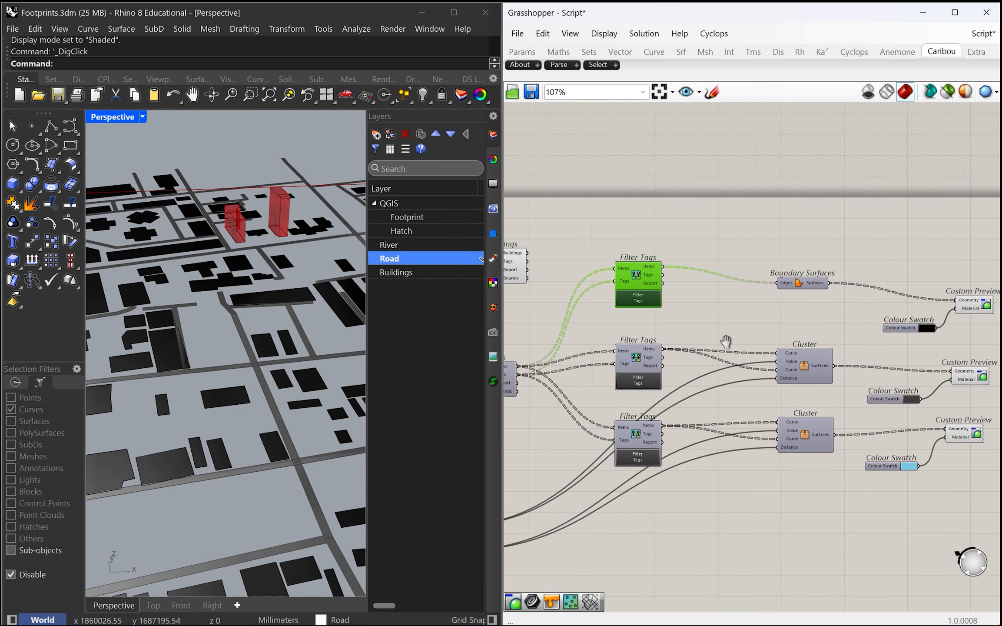
scroll(264, 352, "down", 10)
Step: Examine the road and waterway surfaces across the whole map and the complete node graph
right_click_drag(264, 353, 261, 407)
scroll(263, 408, "down", 6)
scroll(262, 409, "up", 4)
scroll(690, 391, "down", 3)
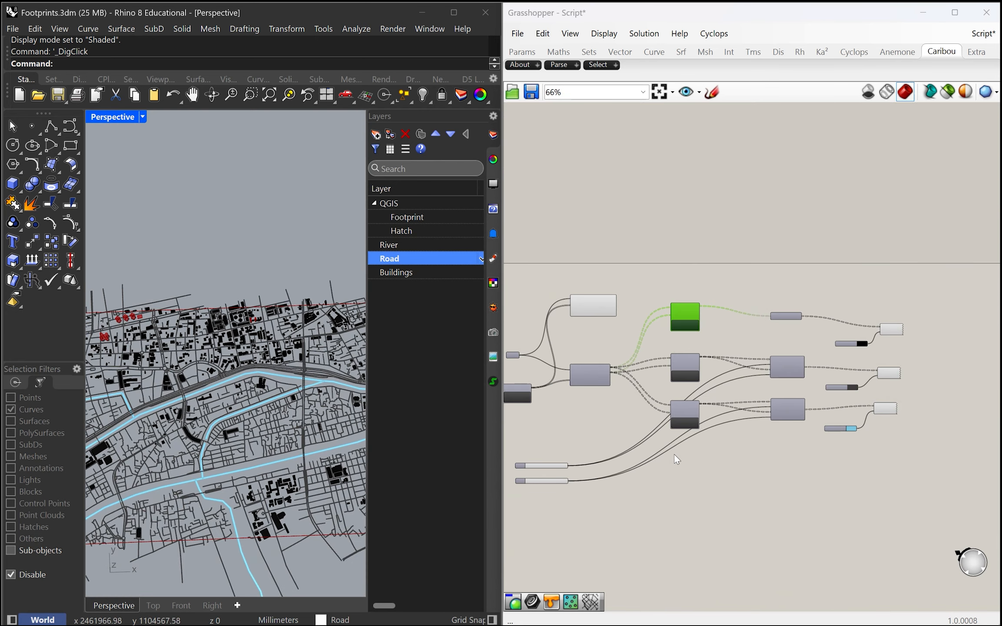
right_click_drag(624, 463, 698, 466)
scroll(209, 478, "up", 5)
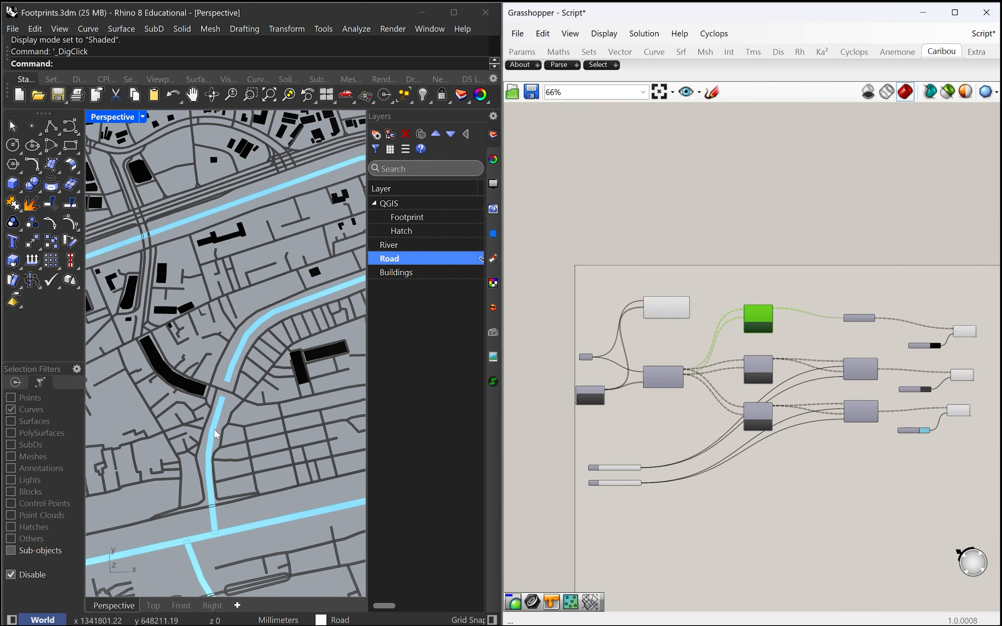
scroll(223, 420, "down", 5)
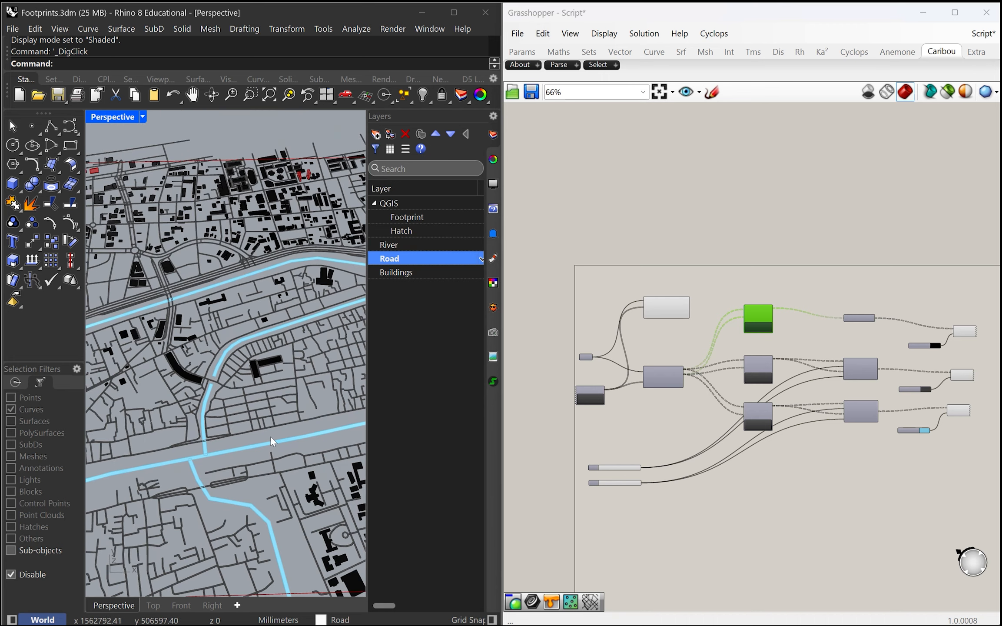
Step: Narrow the waterway tag filter to only the River subtype (waterway=river) and update the selection
scroll(700, 451, "up", 2)
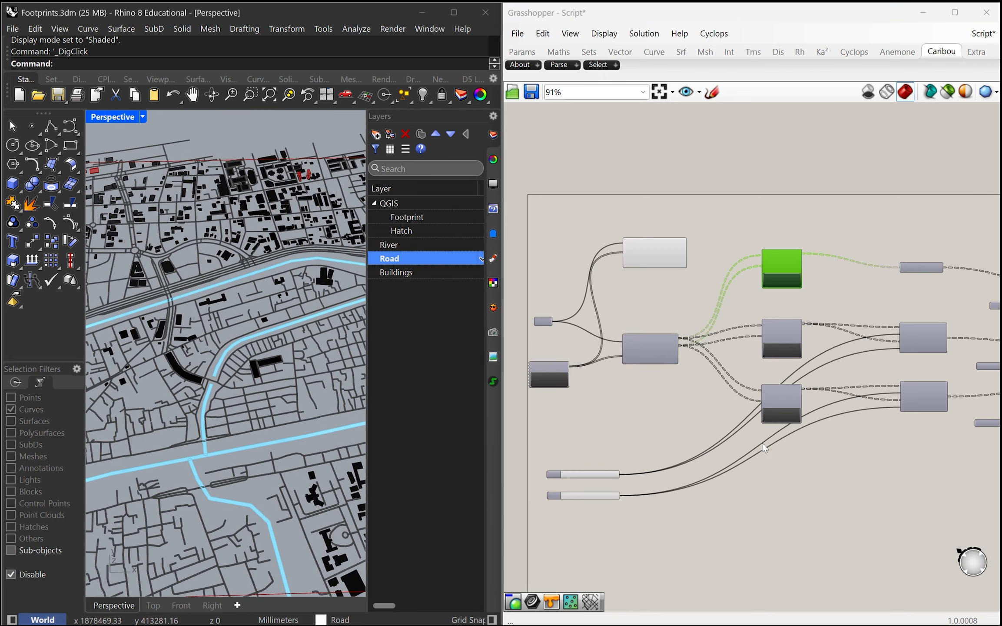
scroll(764, 447, "up", 5)
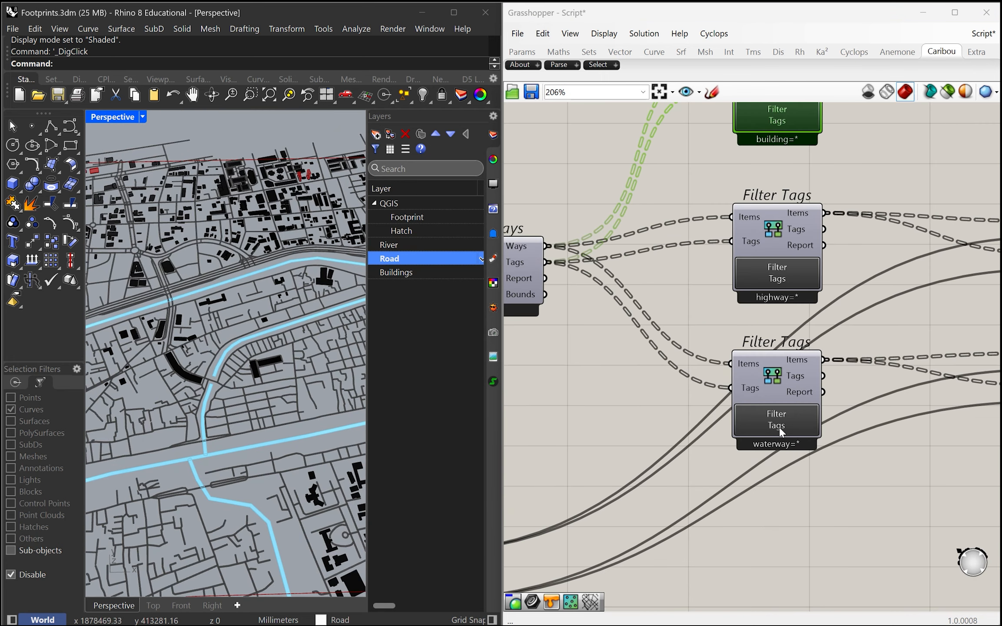
left_click(781, 423)
left_click_drag(918, 266, 824, 291)
key("super+Right")
scroll(638, 346, "down", 5)
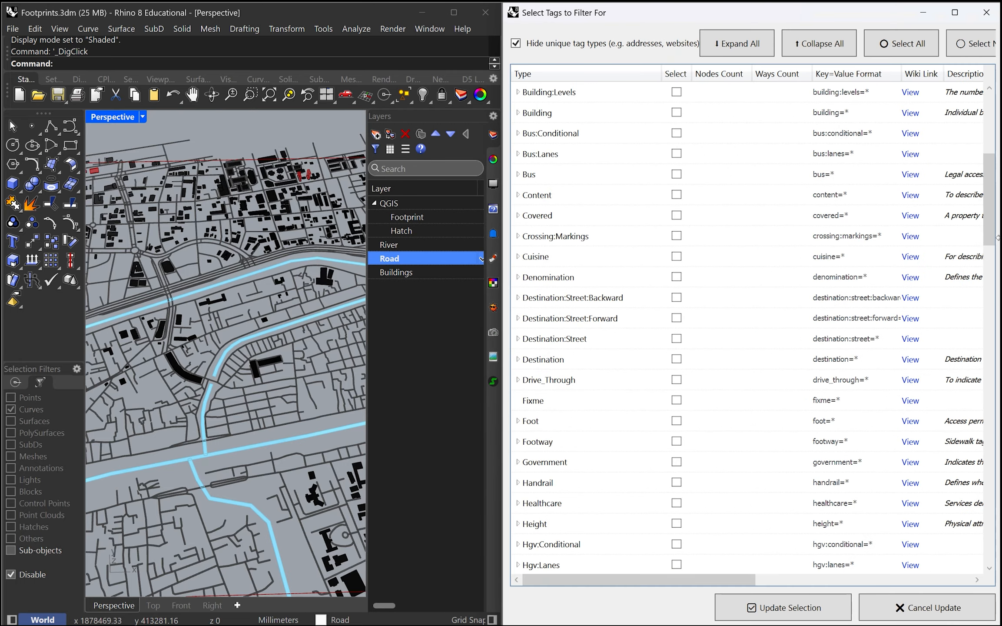
left_click_drag(989, 226, 986, 566)
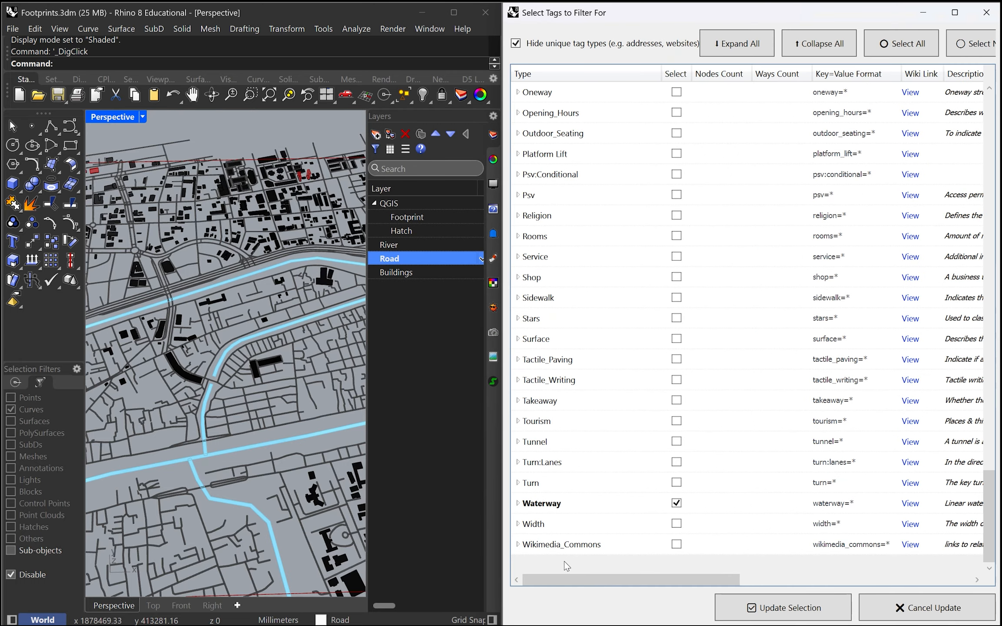
left_click(517, 503)
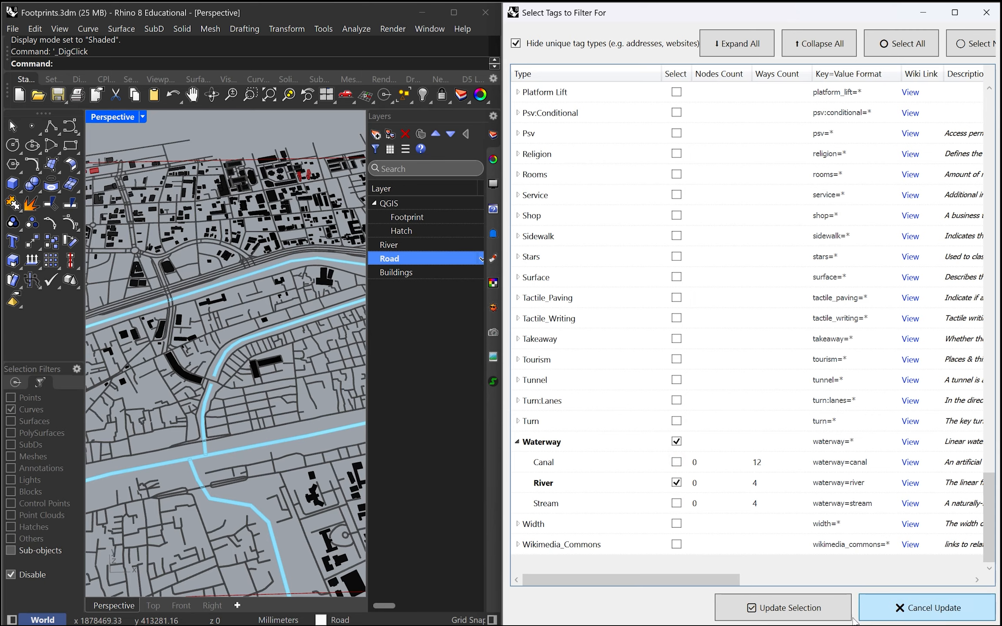
left_click(808, 609)
Step: Examine the map for the river segments drawn by the waterway=river filter
scroll(239, 395, "down", 8)
right_click_drag(228, 395, 221, 416)
scroll(220, 417, "up", 4)
scroll(221, 421, "up", 1)
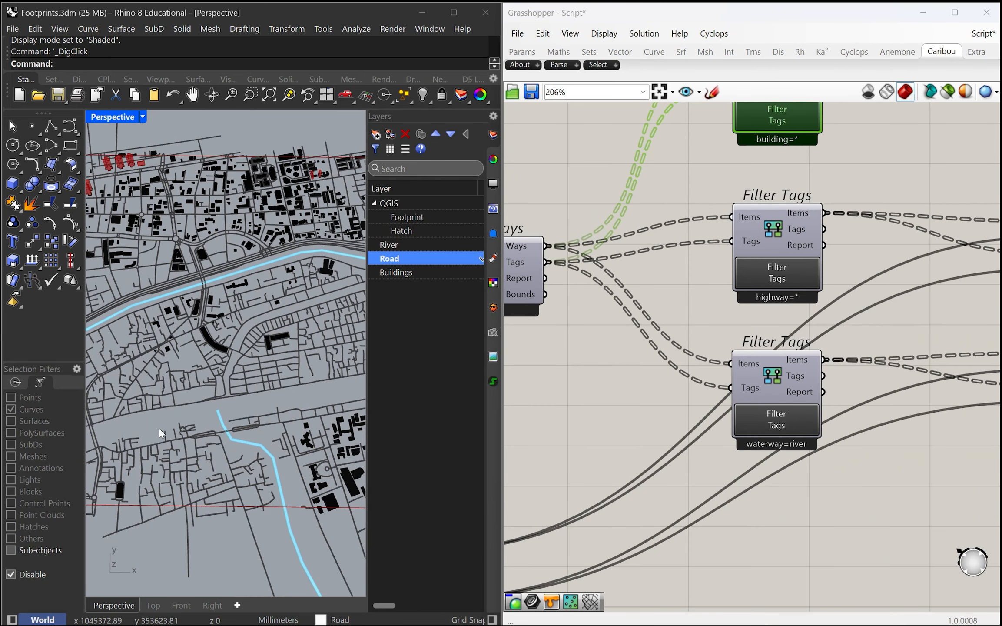
scroll(208, 418, "down", 4)
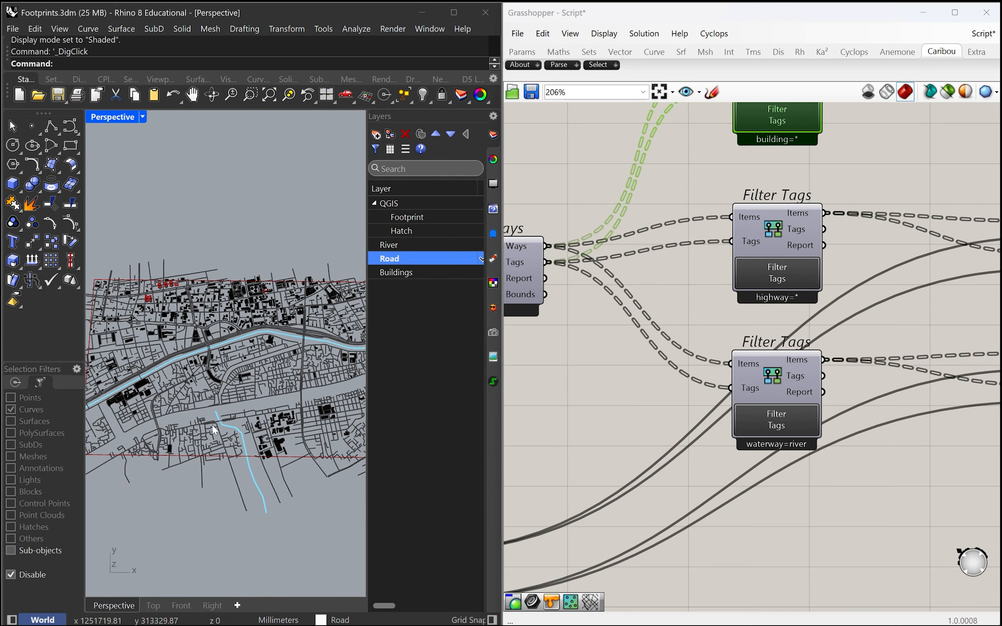
scroll(212, 425, "up", 2)
scroll(221, 398, "down", 2)
scroll(221, 398, "up", 2)
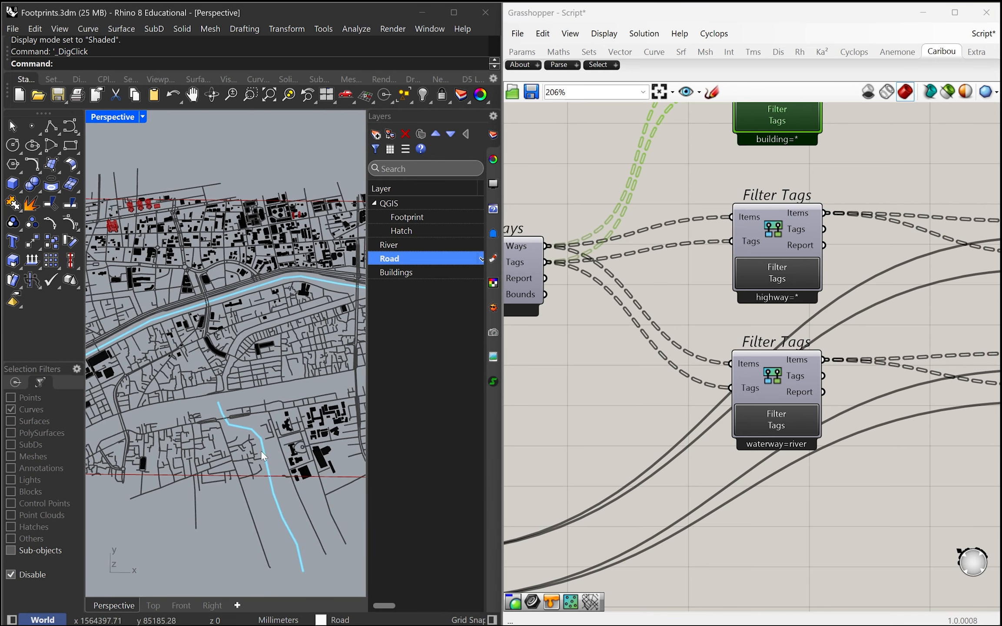
scroll(222, 402, "down", 2)
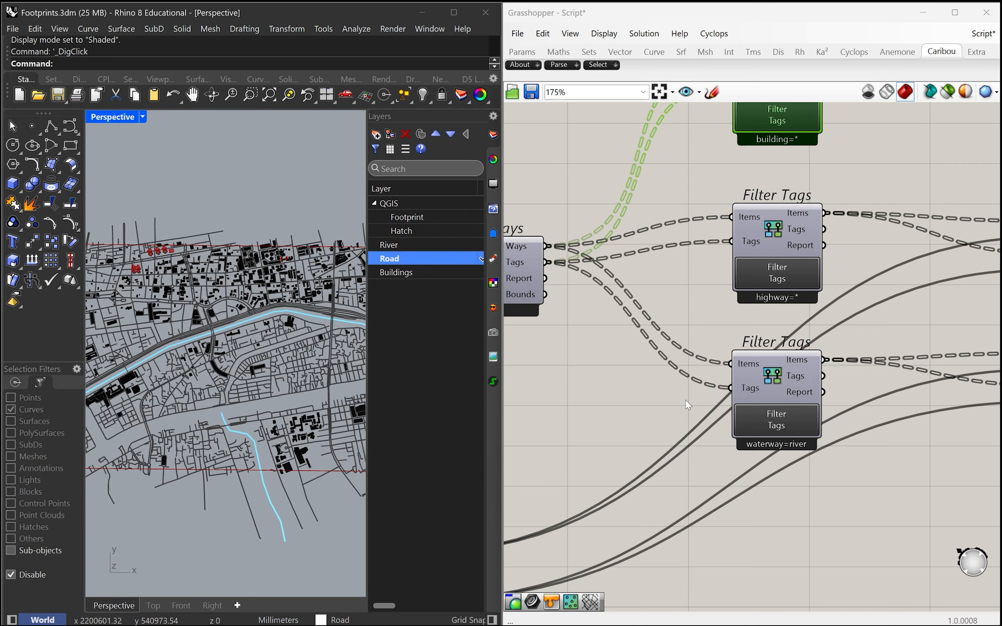
Step: Enable the preview of the waterway=river filter to show the river centrelines on the map
scroll(684, 400, "down", 1)
left_click(750, 385)
middle_click(750, 381)
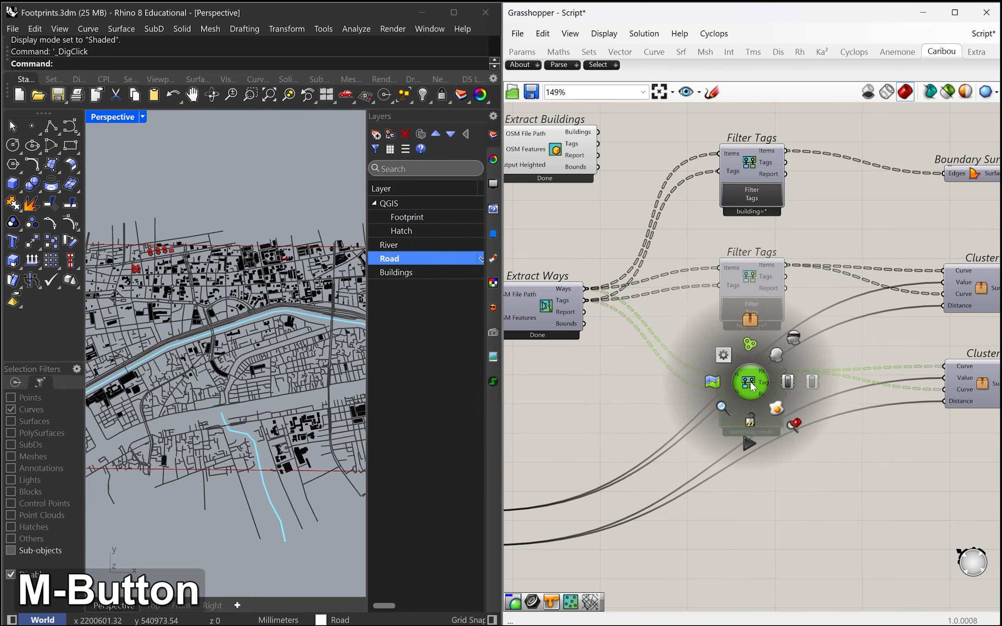
left_click(778, 356)
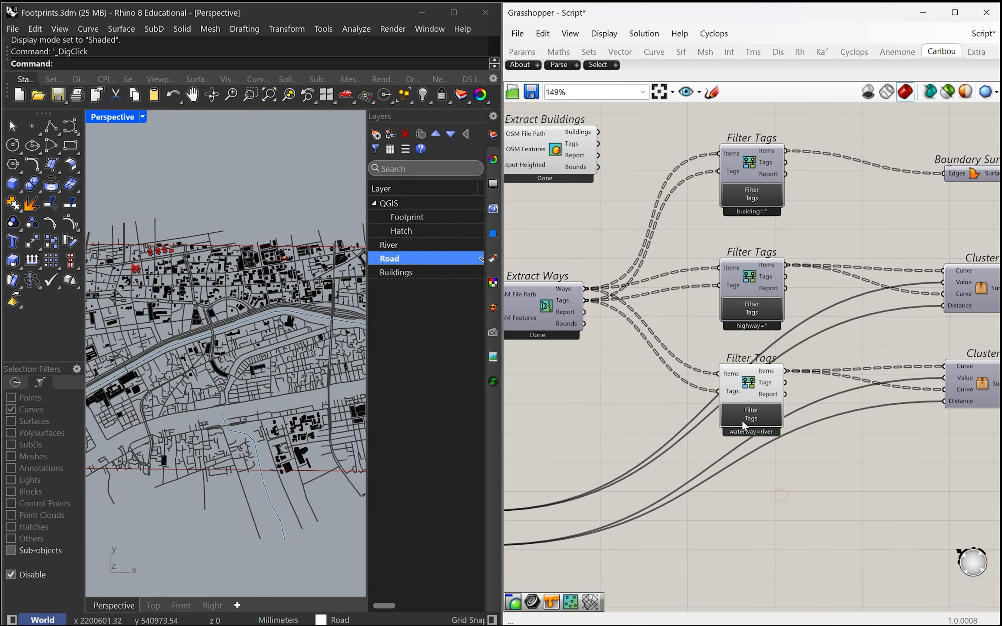
scroll(739, 399, "up", 1)
scroll(280, 436, "up", 18)
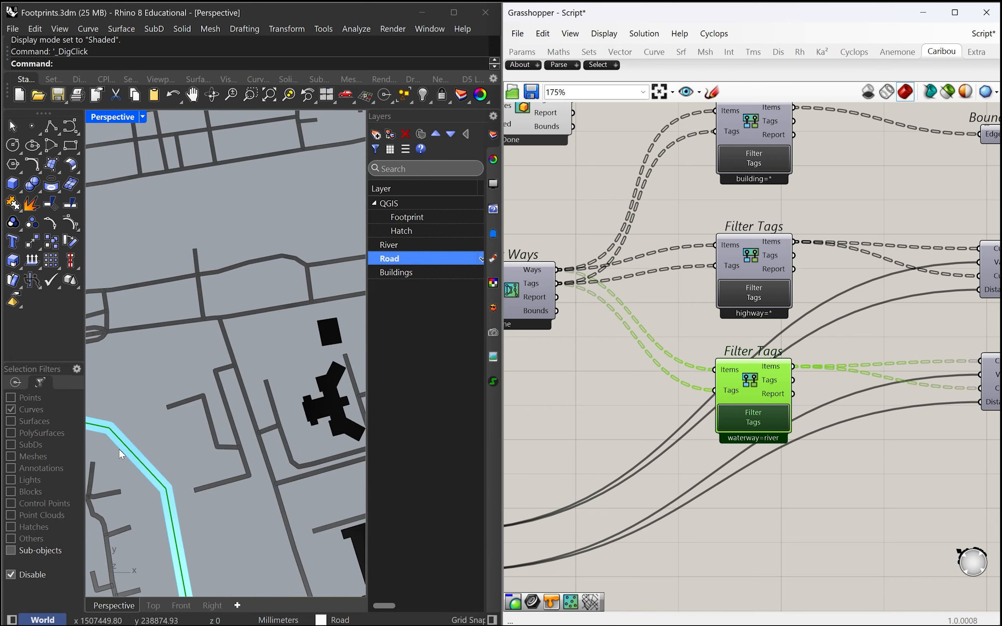
Step: Bake the river centrelines from the waterway=river filter and select the baked southern curve
middle_click(756, 387)
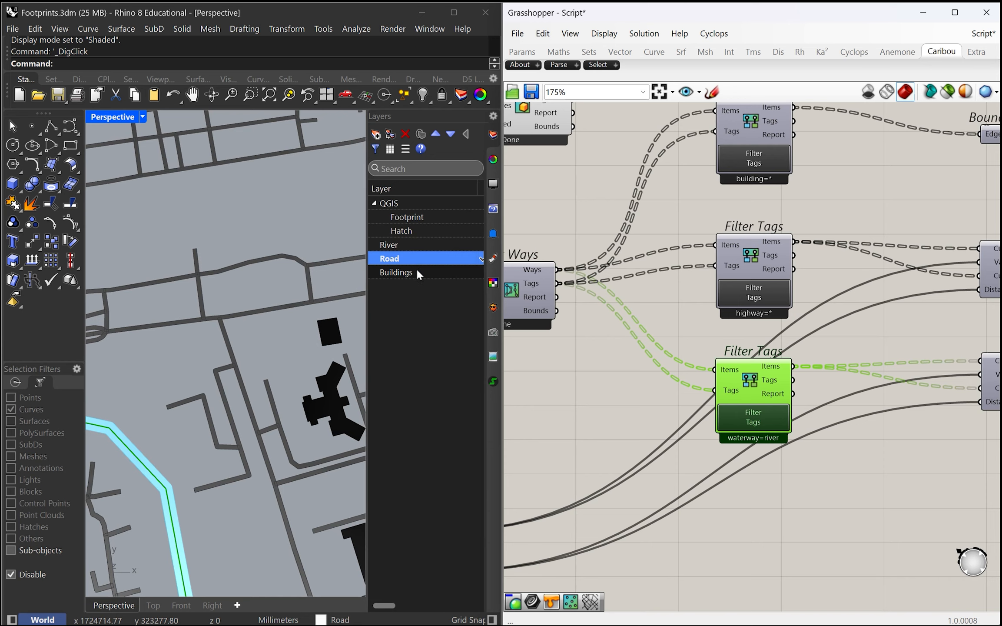
scroll(174, 422, "down", 5)
scroll(162, 413, "up", 3)
left_click(137, 426)
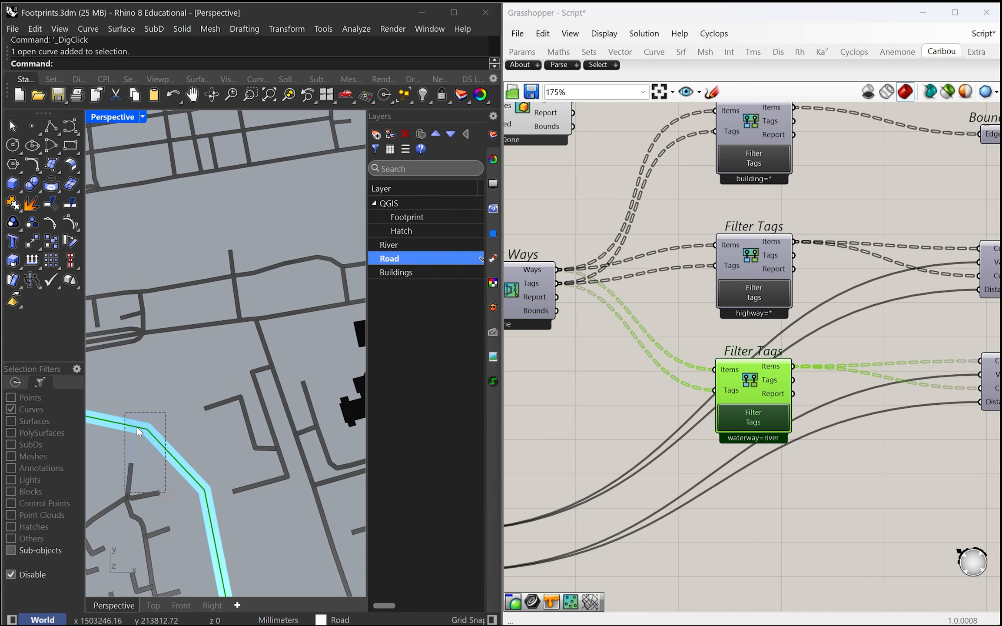
Step: Disable the preview of the river cluster together with its colour swatch and custom preview
scroll(183, 413, "down", 3)
scroll(721, 442, "down", 3)
scroll(719, 438, "down", 5)
scroll(832, 435, "up", 3)
left_click(908, 461)
left_click_drag(905, 443, 738, 393)
middle_click(853, 403)
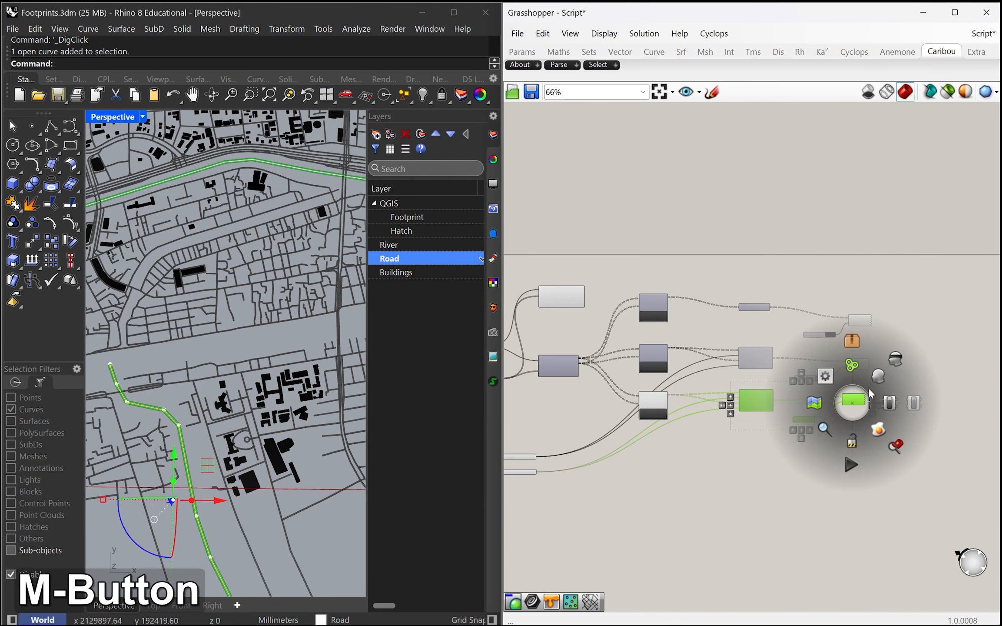
left_click(897, 360)
Step: Select the baked southern river curve and examine its control points and open northern end
scroll(161, 415, "up", 10)
left_click(226, 359)
scroll(251, 396, "down", 10)
scroll(196, 348, "up", 10)
left_click_drag(218, 355, 163, 322)
scroll(667, 454, "up", 3)
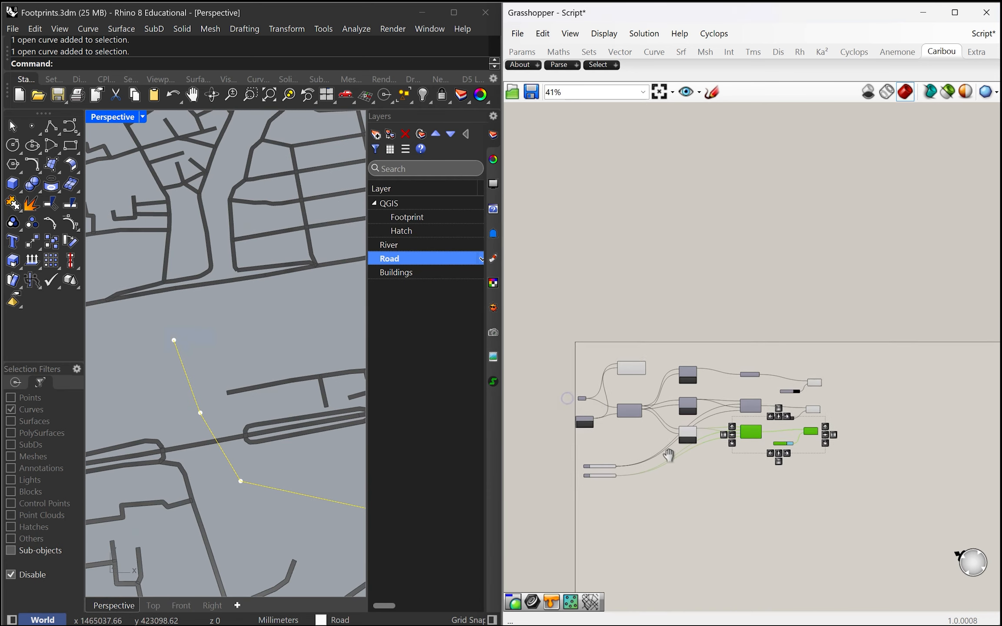
scroll(236, 411, "down", 10)
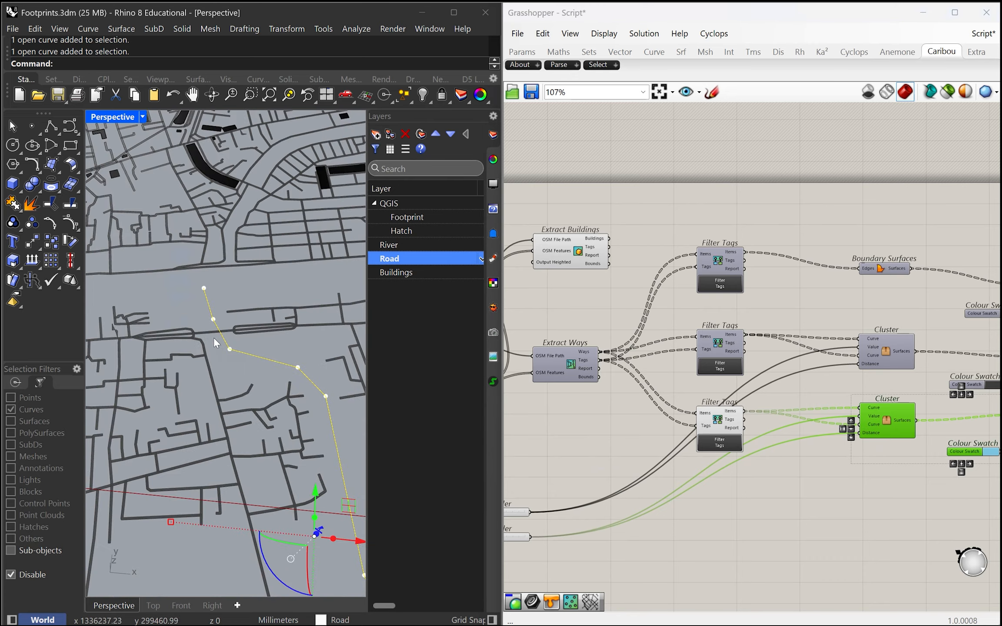
scroll(238, 311, "up", 8)
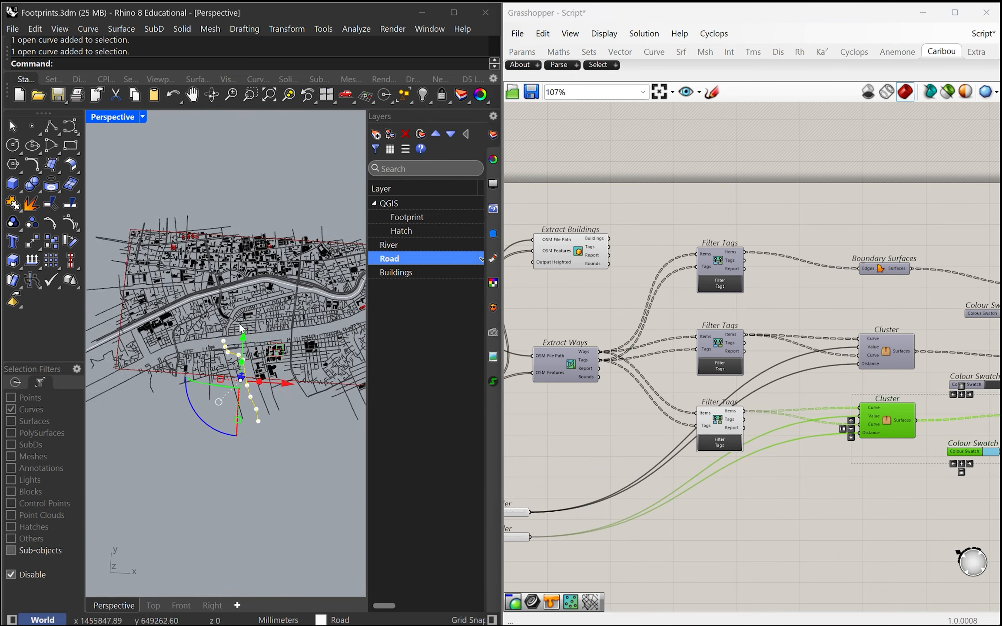
Step: Undo the bake of the waterway=river centrelines
left_click(647, 377)
scroll(727, 418, "up", 2)
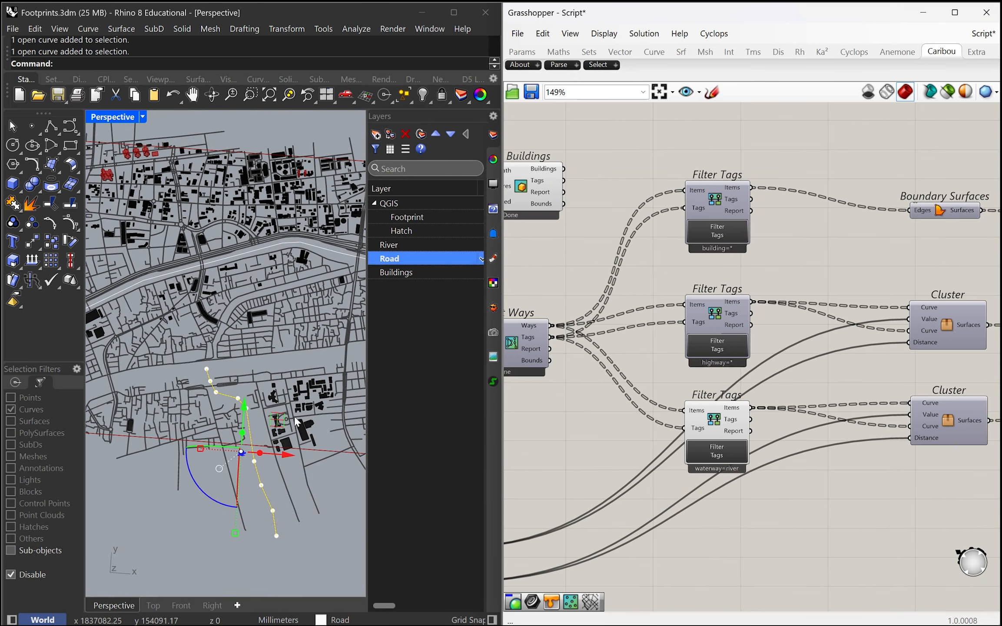
key("ctrl+z")
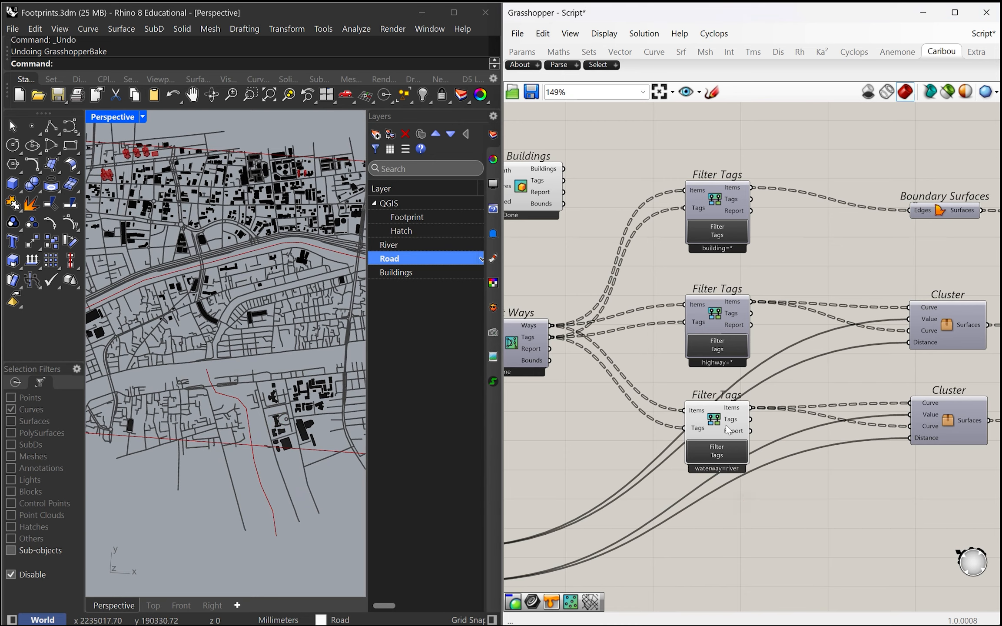
Step: Change the lowest Filter Tags selection to the whole Waterway type, including canal, river and stream
left_click(719, 453)
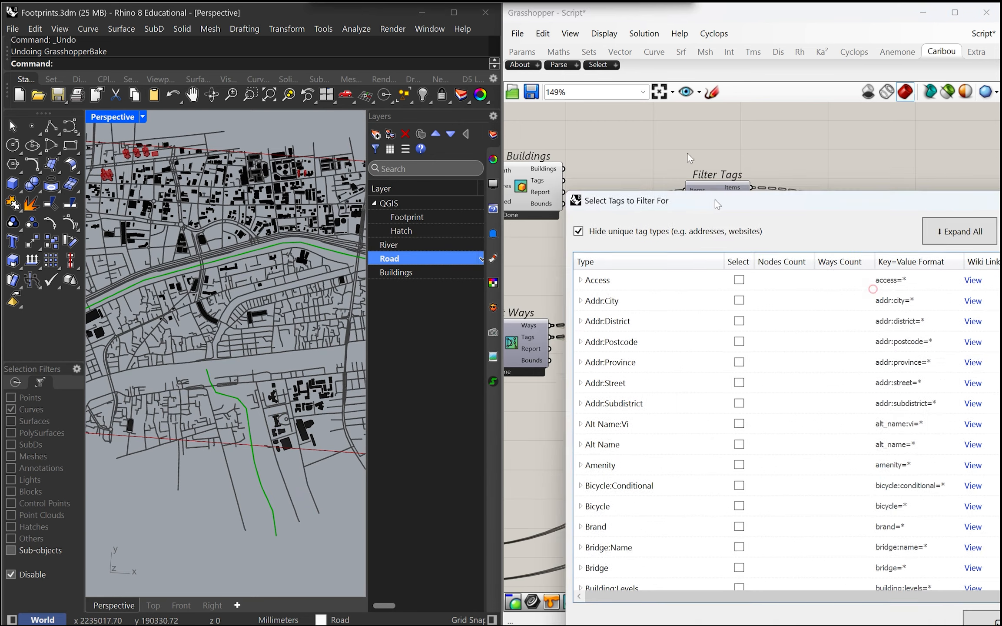
left_click_drag(837, 126, 999, 195)
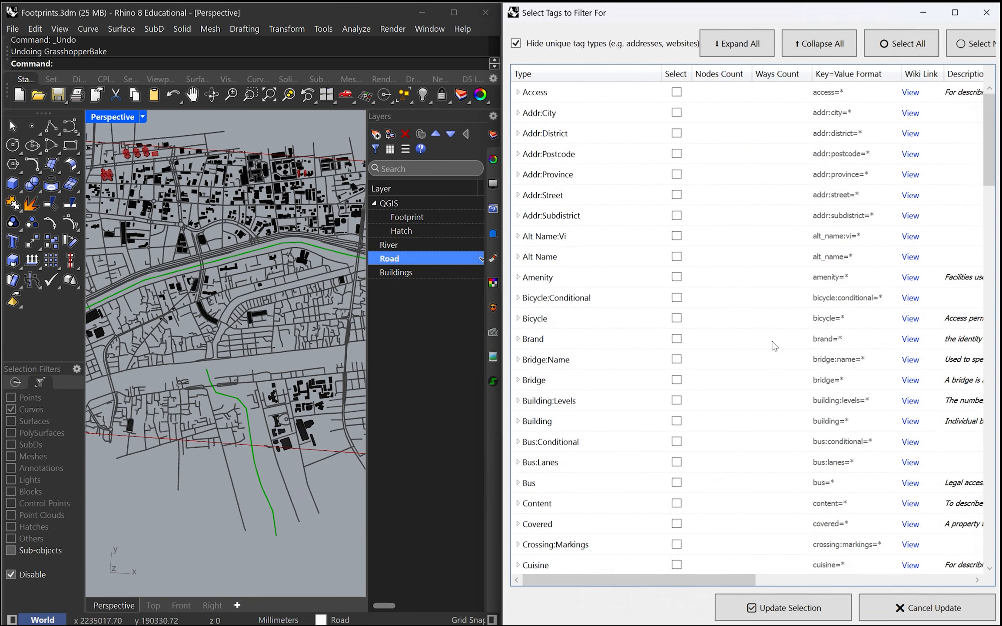
scroll(774, 345, "down", 14)
left_click_drag(993, 312, 991, 534)
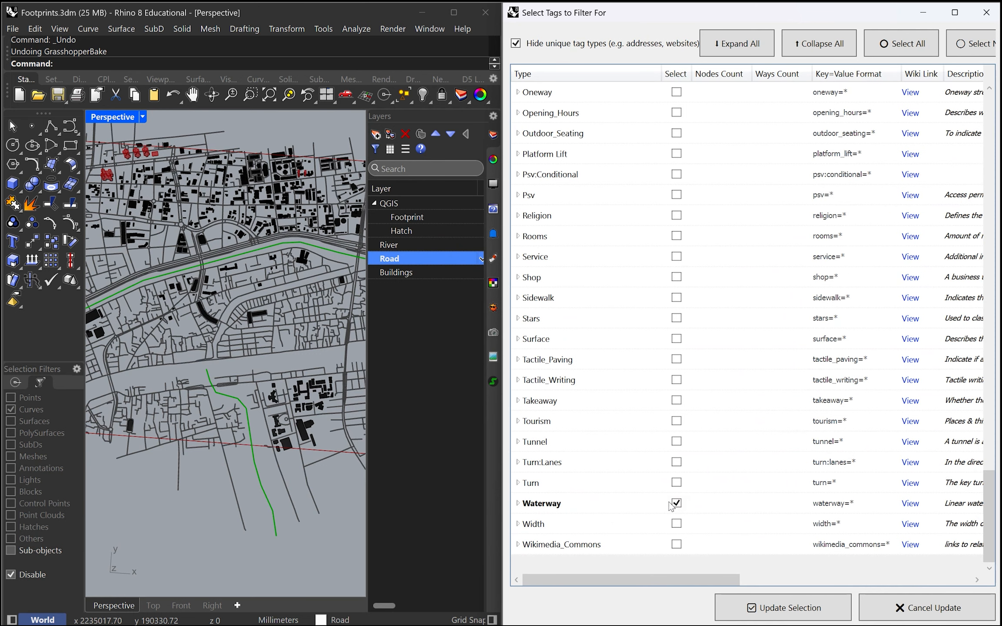
left_click(524, 504)
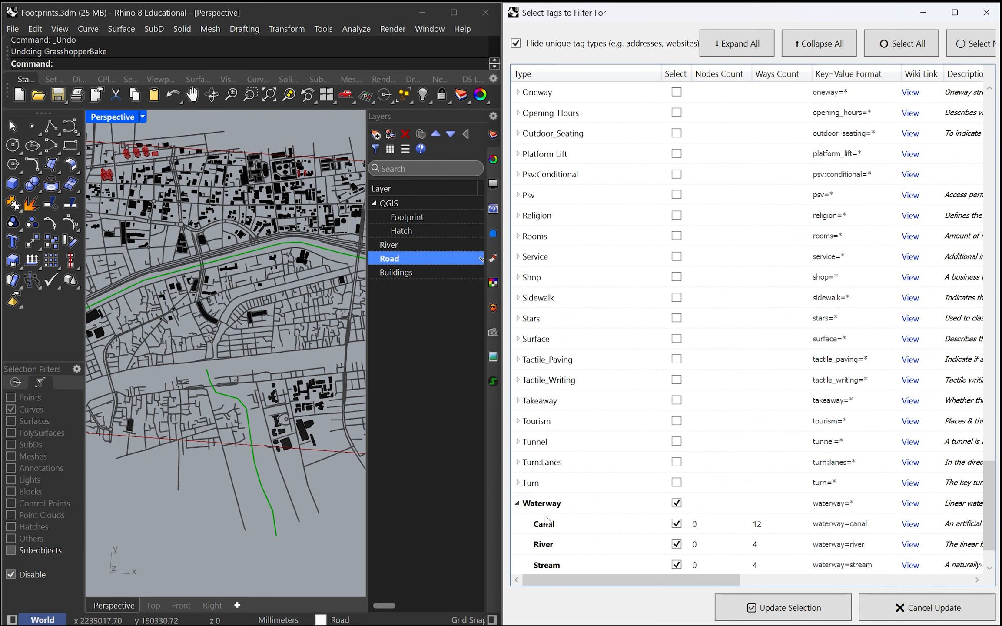
scroll(549, 520, "down", 1)
left_click(791, 607)
scroll(286, 405, "down", 5)
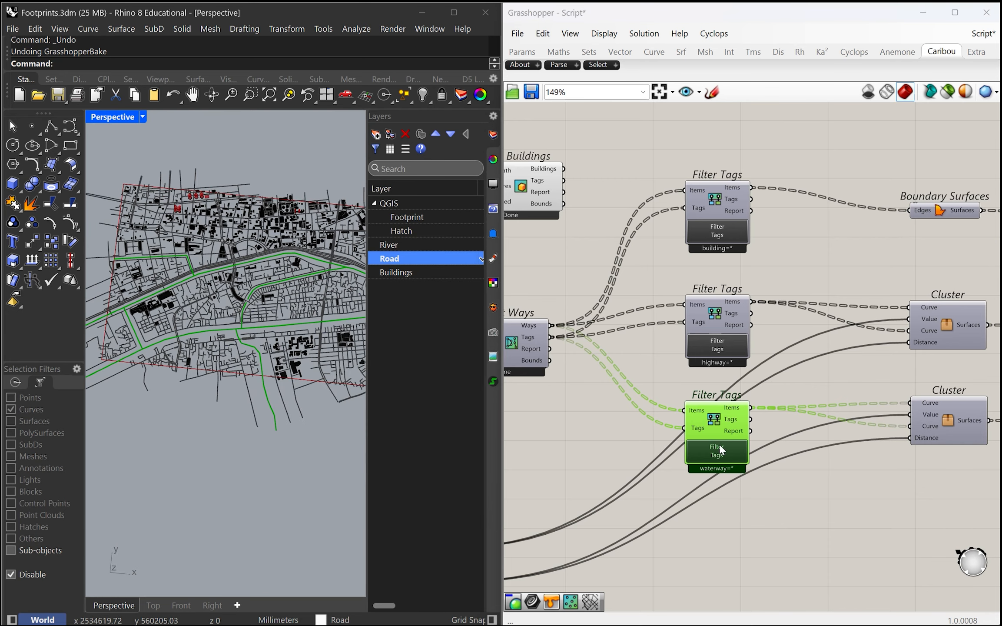
Step: Bake the curves from the waterway=* filter and select the baked southern branch in Rhino
right_click_drag(767, 478, 740, 491)
middle_click(679, 428)
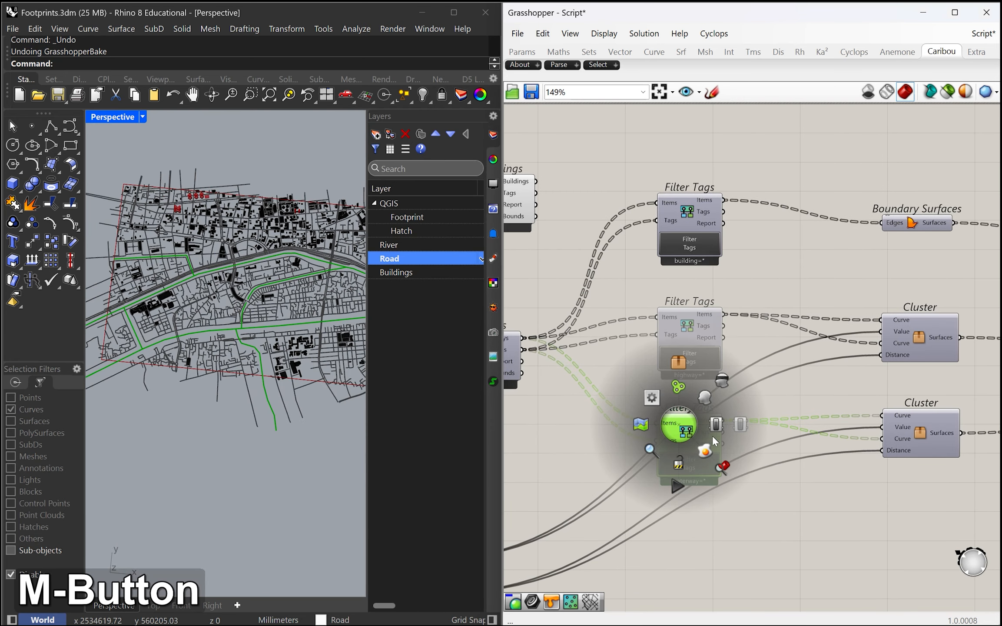
scroll(256, 493, "up", 8)
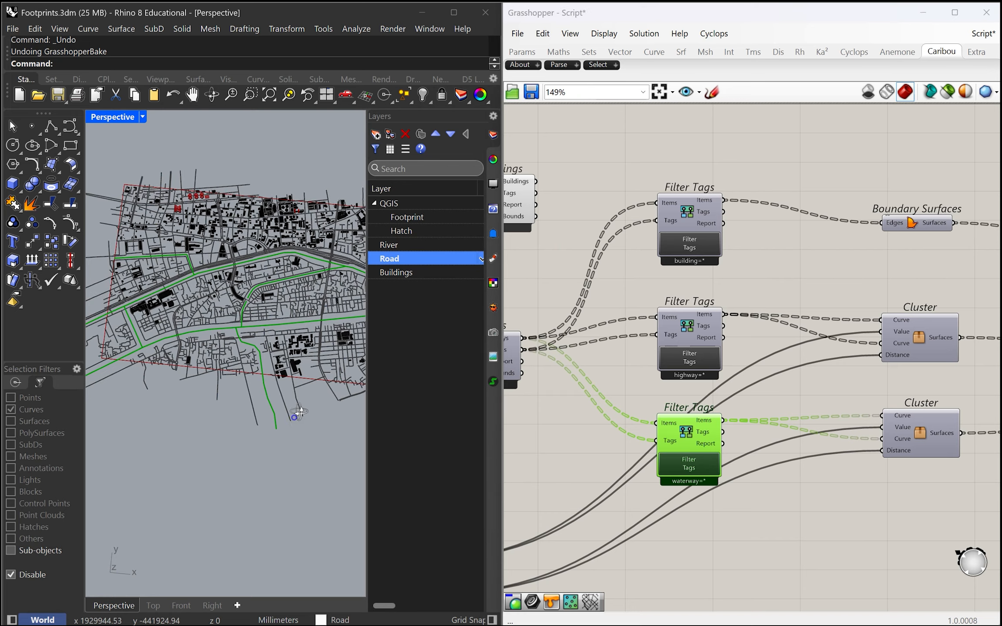
left_click(259, 243)
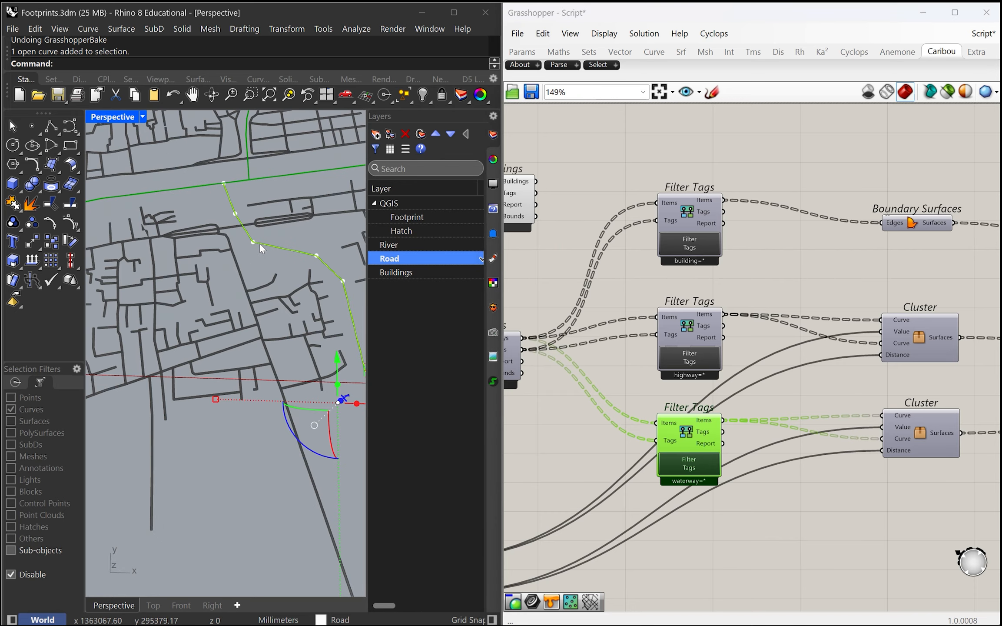
Step: Disable the preview of the river's Custom Preview component
scroll(250, 252, "down", 3)
scroll(801, 464, "down", 3)
left_click(846, 437)
scroll(847, 439, "up", 1)
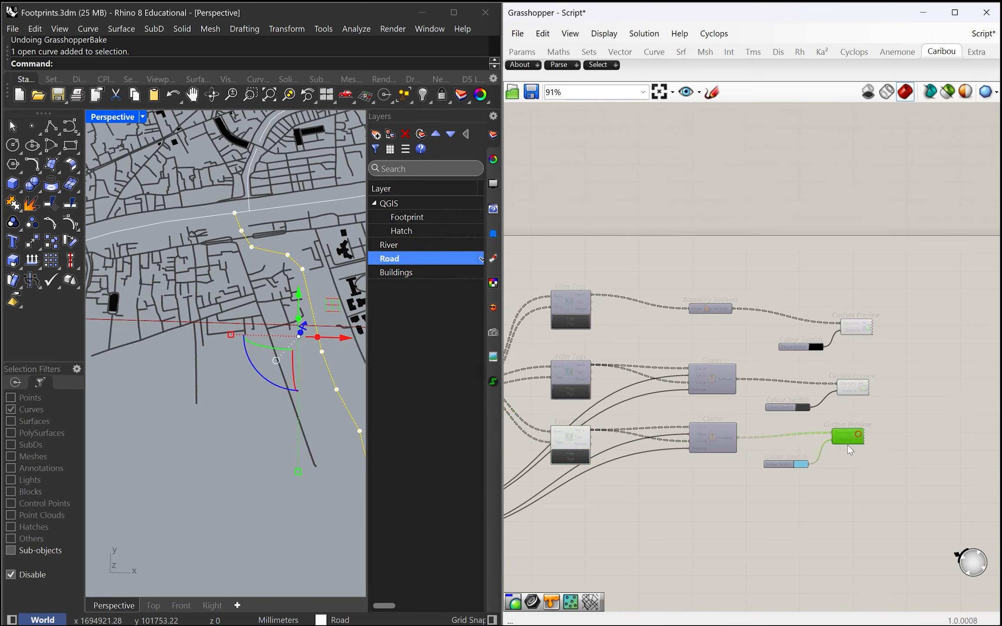
middle_click(841, 442)
Step: Duplicate the river offset cluster and place the copy in the empty area below the waterway filter
scroll(716, 512, "up", 1)
right_click_drag(716, 513, 813, 420)
left_click(789, 451)
left_click(812, 349)
scroll(742, 396, "down", 2)
right_click_drag(743, 396, 751, 363)
scroll(796, 351, "up", 1)
left_click_drag(796, 340, 692, 476)
left_click(729, 461)
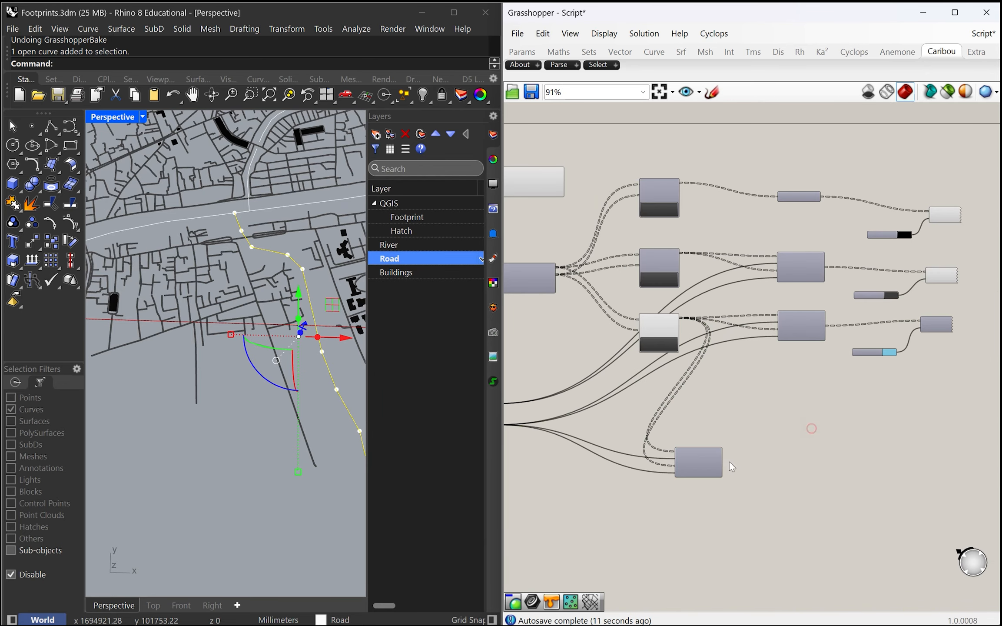
Step: Duplicate the River number slider below the original and connect the copy to the duplicated cluster's Distance input
scroll(664, 448, "up", 3)
left_click(591, 385)
left_click_drag(591, 385, 588, 393)
left_click_drag(587, 393, 591, 470, "alt")
right_click_drag(637, 476, 564, 483)
left_click_drag(553, 475, 836, 477)
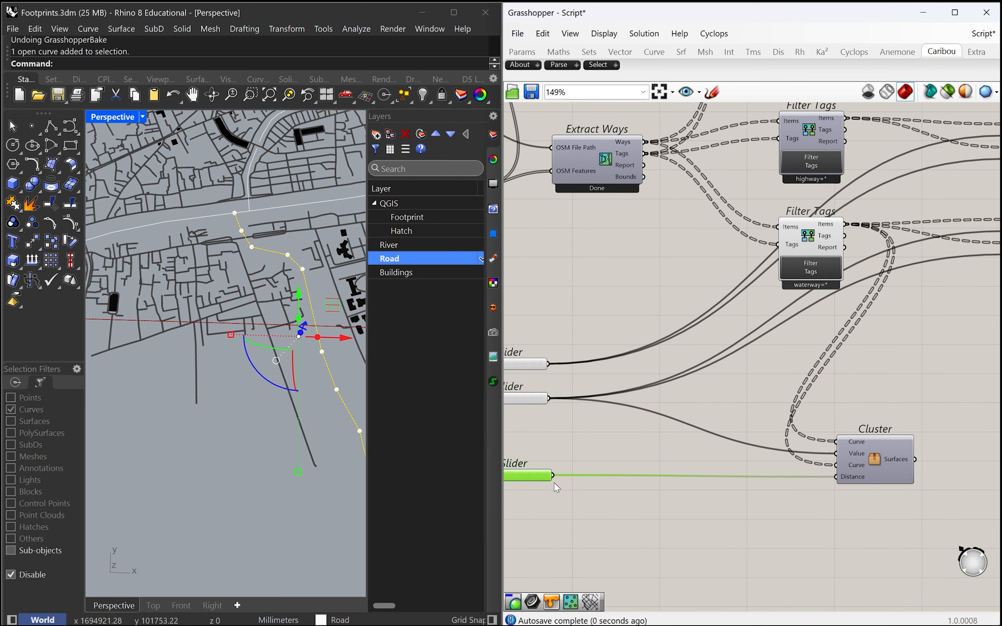
Step: Disconnect the waterway filter from both Curve inputs of the duplicated cluster
left_click_drag(750, 475, 787, 481)
scroll(822, 449, "up", 2)
scroll(840, 447, "down", 2)
right_click_drag(536, 422, 591, 456)
right_click_drag(774, 417, 775, 440)
right_click_drag(926, 416, 877, 409)
left_click_drag(852, 490, 856, 265, "ctrl")
scroll(217, 352, "down", 5)
scroll(246, 313, "up", 10)
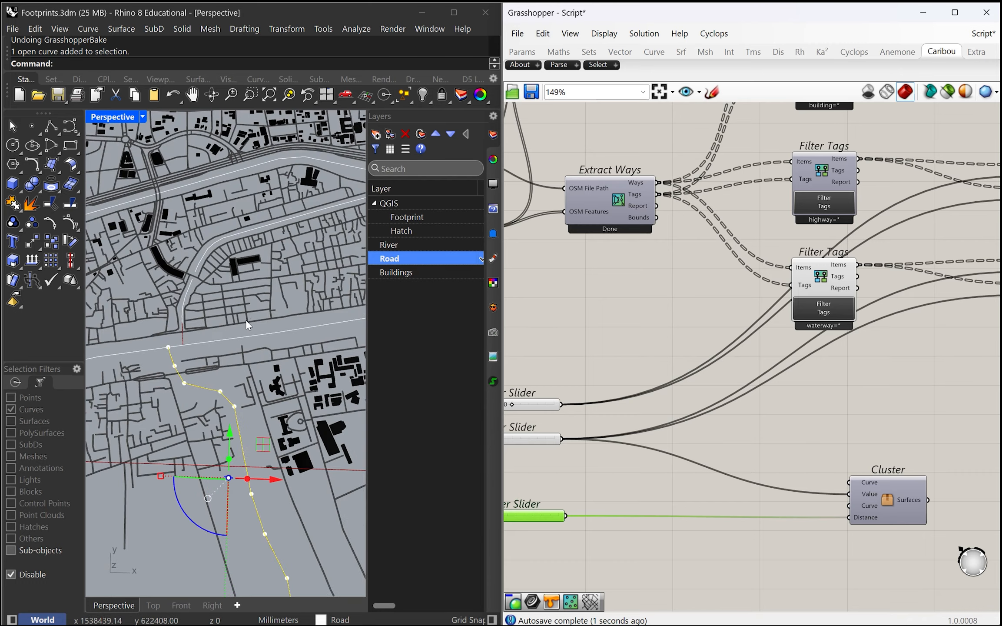
Step: Select the two baked main river curves running across the map in Rhino
left_click(245, 342)
left_click(235, 357)
scroll(257, 364, "down", 4)
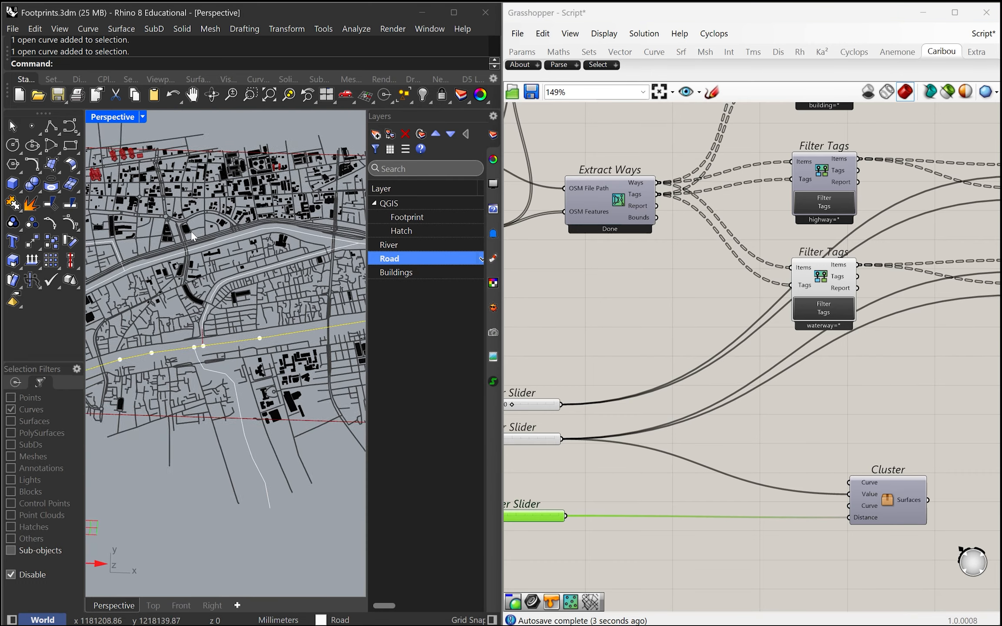
scroll(235, 269, "up", 8)
scroll(234, 268, "down", 8)
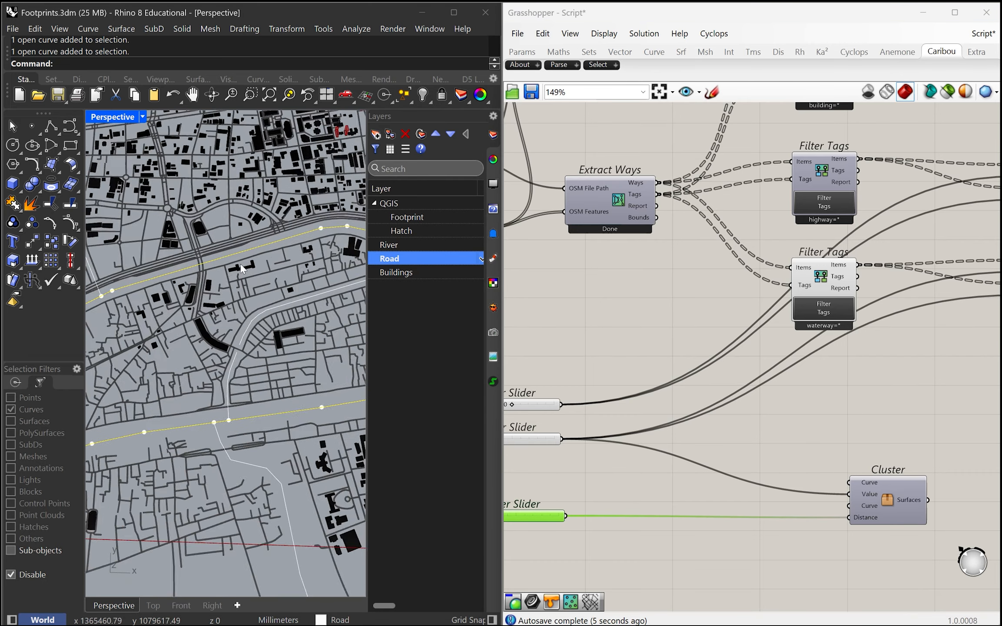
Step: Add a Curve parameter and place it between the two River number sliders
double_click(638, 472)
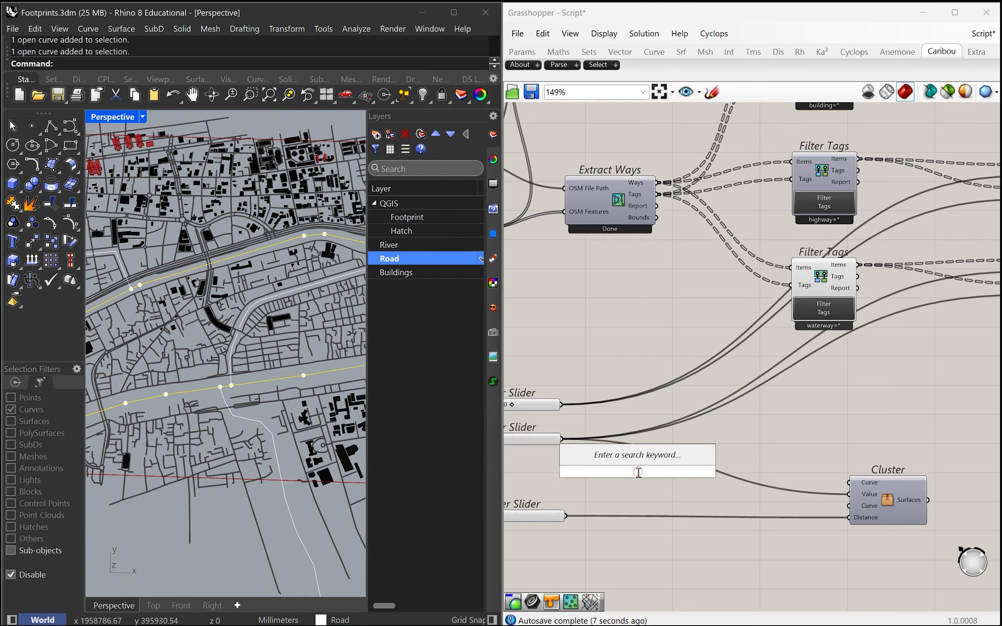
type("cur")
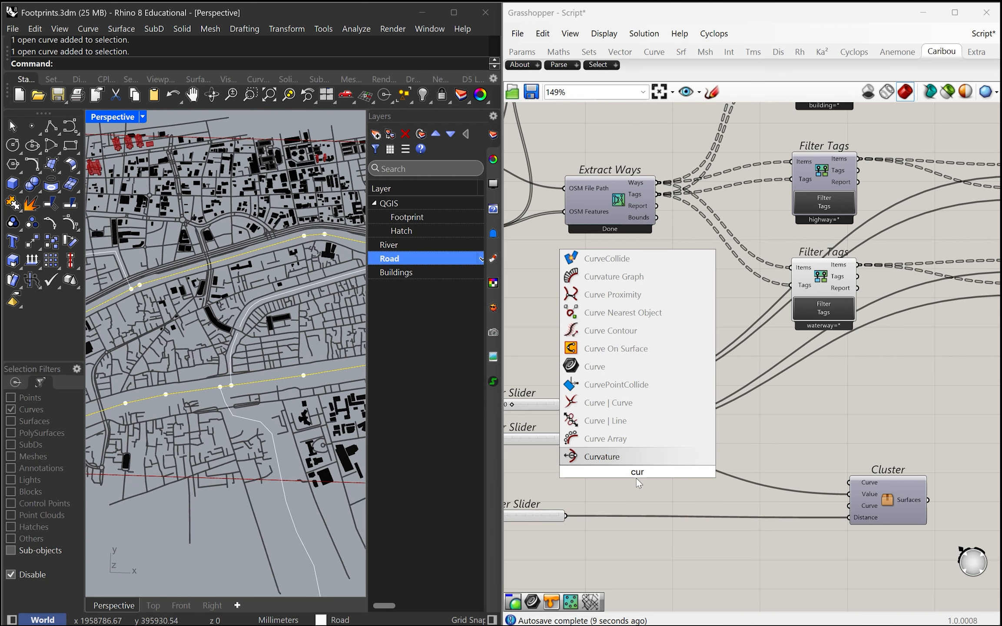
left_click(630, 369)
right_click_drag(638, 371, 675, 348)
left_click_drag(679, 454, 543, 466)
right_click_drag(543, 467, 631, 477)
scroll(632, 478, "up", 2)
left_click_drag(629, 470, 664, 465)
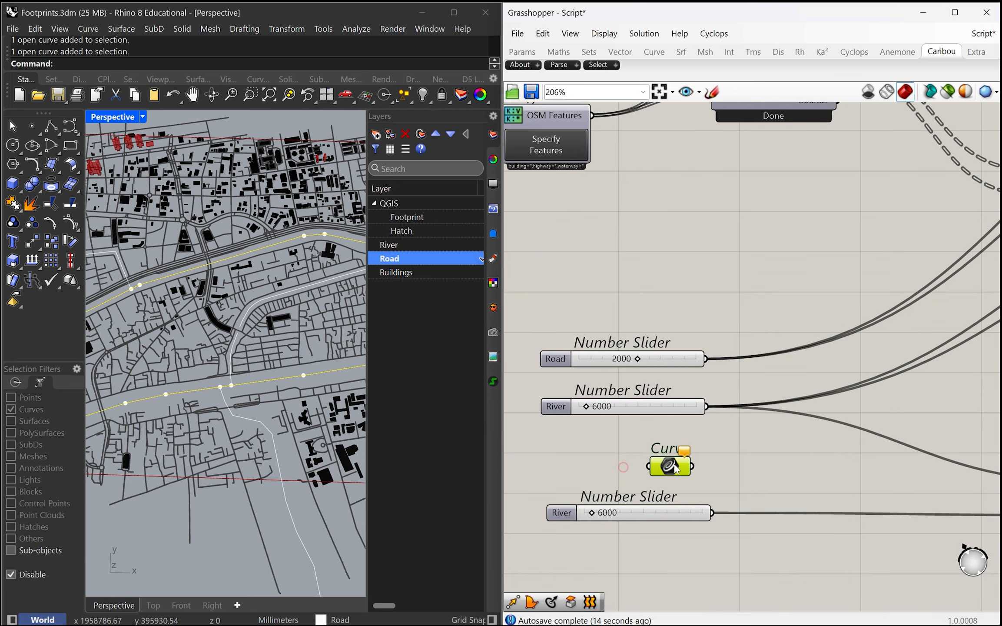
Step: Assign the two selected river curves to the Curve parameter with Set Multiple Curves
right_click(665, 466)
left_click(744, 547)
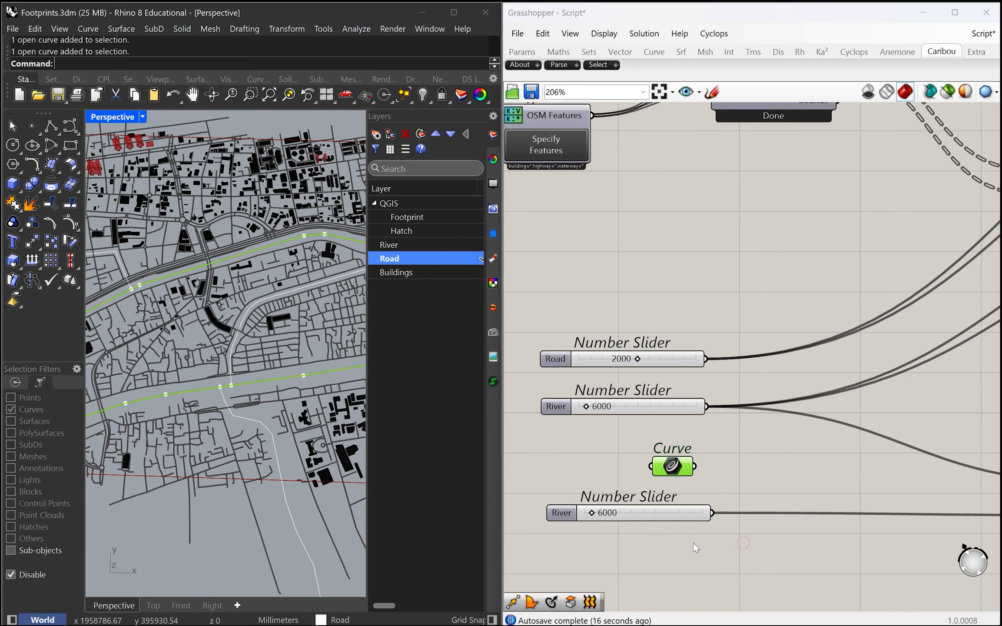
scroll(252, 411, "up", 2)
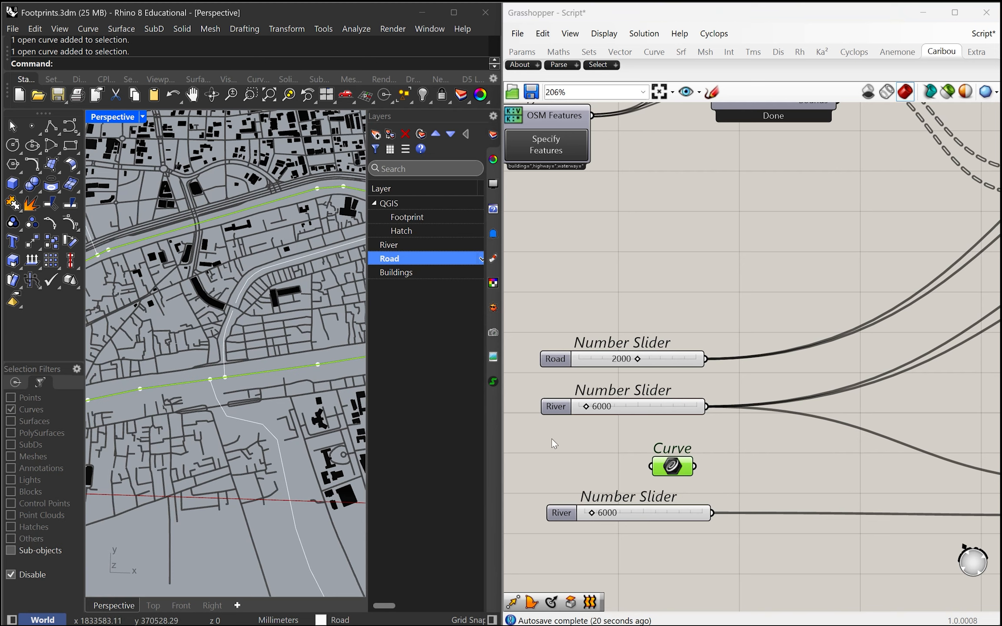
key("space")
right_click_drag(260, 374, 260, 402)
left_click(569, 451)
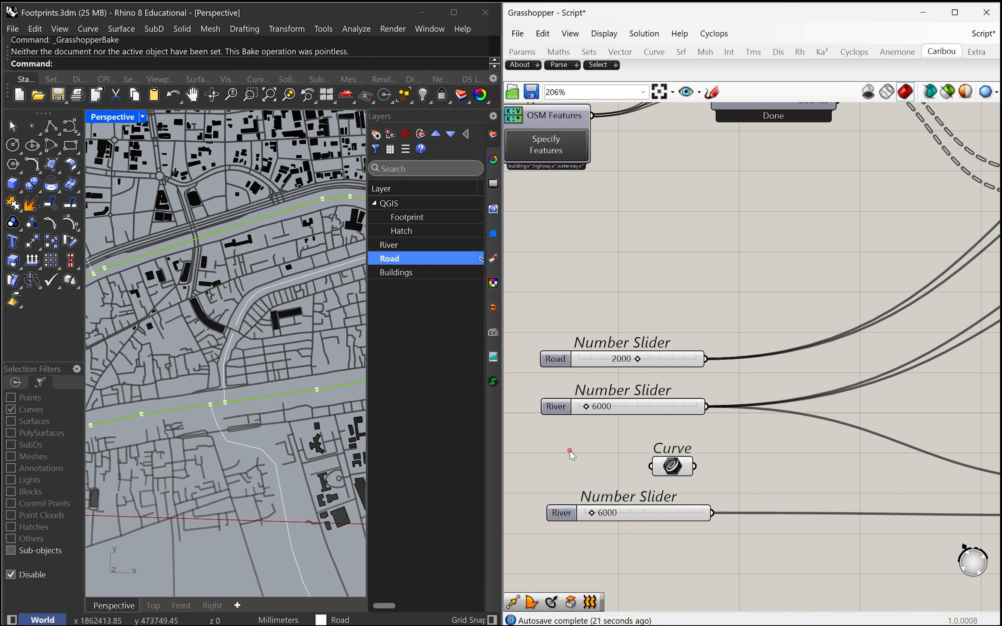
right_click(683, 469)
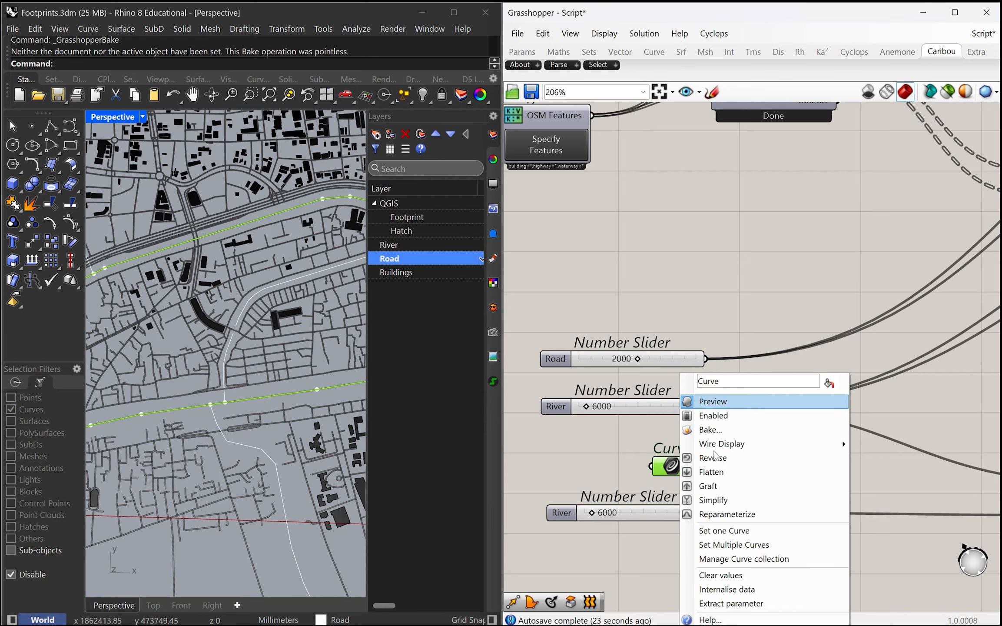
left_click(735, 545)
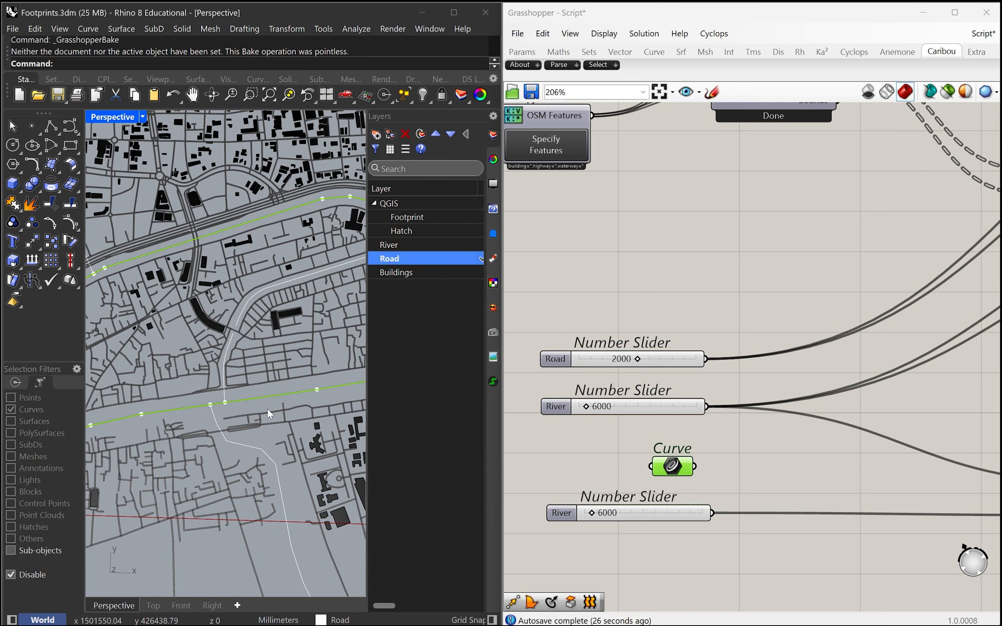
left_click(542, 444)
scroll(613, 373, "down", 1)
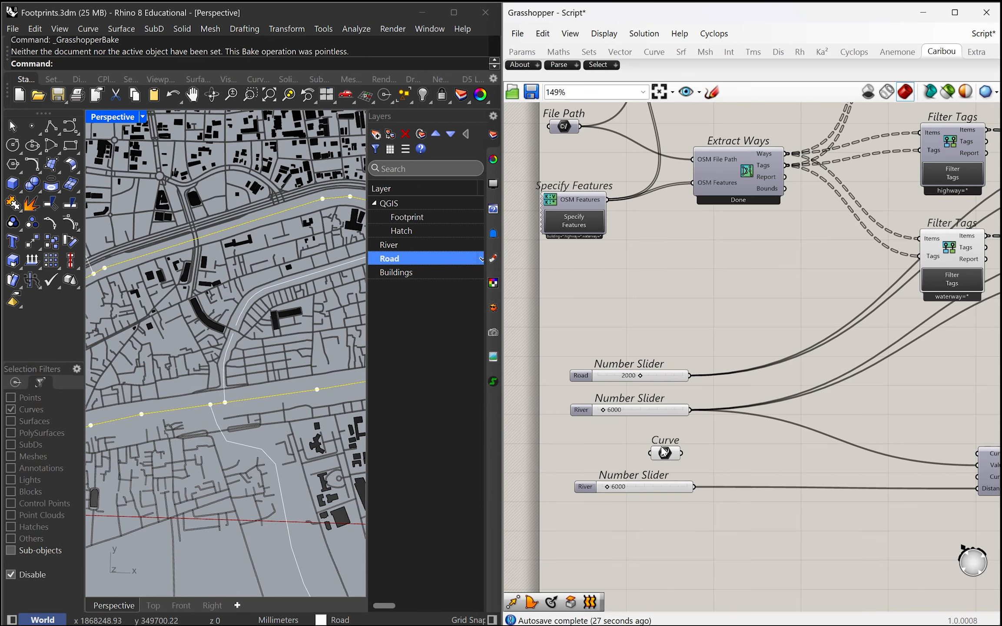
key("Escape")
right_click_drag(273, 403, 278, 378)
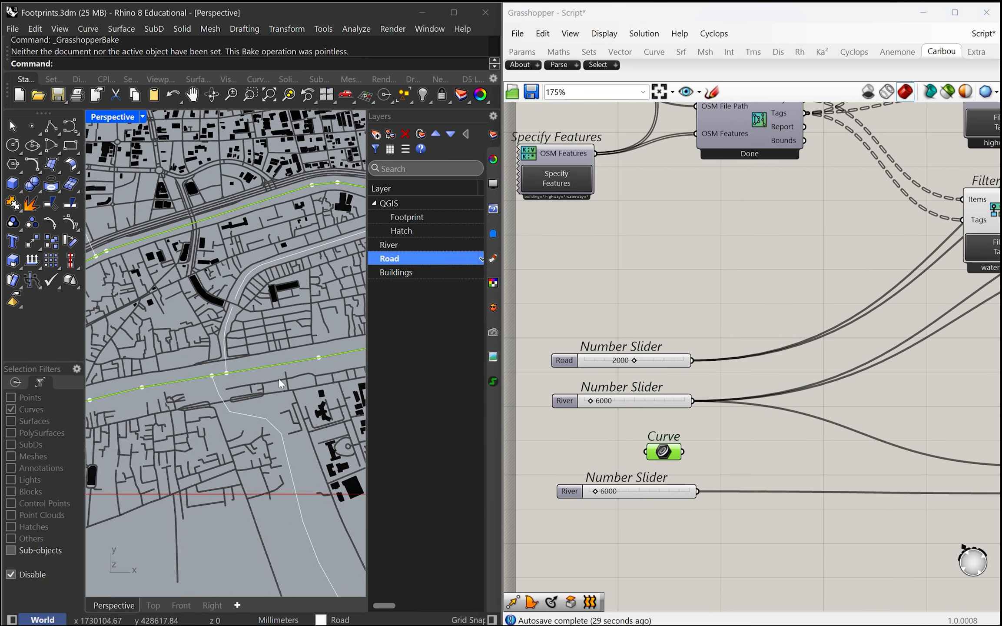
Step: Connect the Curve parameter to both Curve inputs of the duplicated cluster and disconnect the original River slider from its Value input
left_click(745, 443)
right_click_drag(702, 425, 644, 444)
scroll(655, 397, "down", 1)
left_click_drag(603, 442, 897, 465)
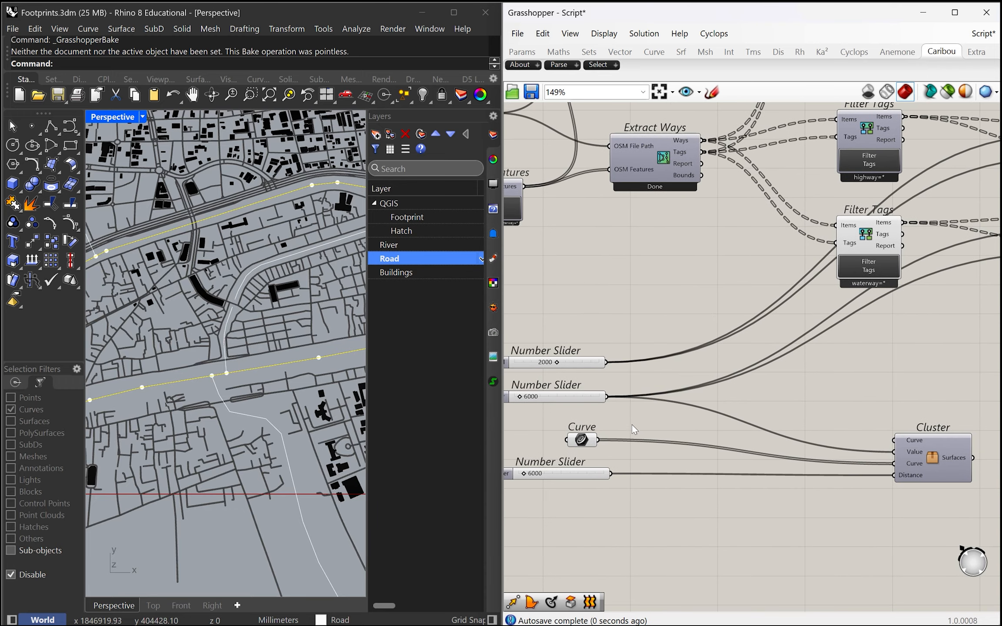
left_click_drag(607, 396, 896, 452, "shift")
left_click_drag(599, 439, 893, 440)
right_click_drag(698, 405, 720, 406)
scroll(686, 443, "up", 1)
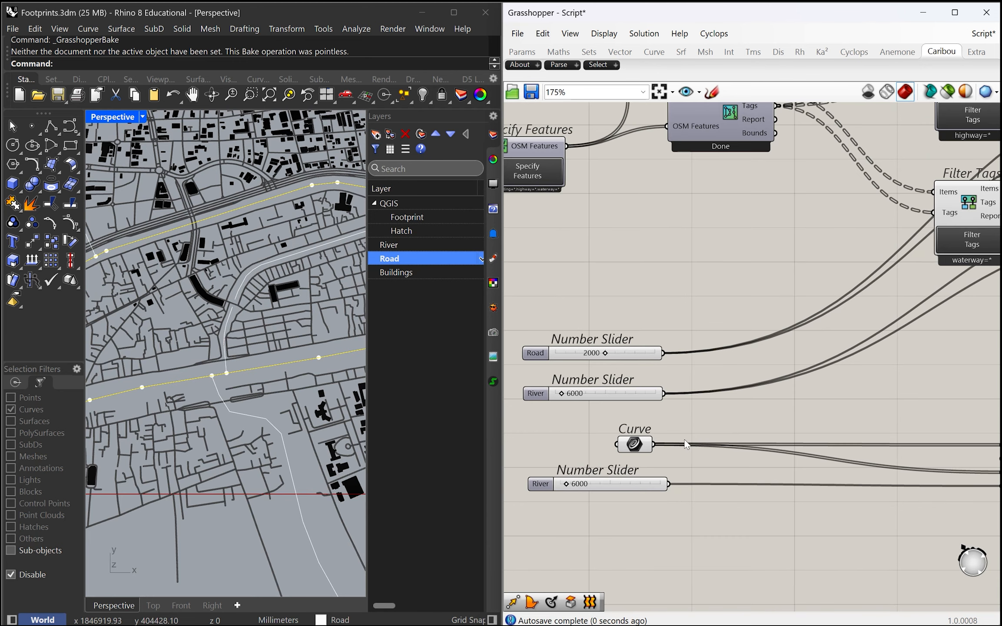
Step: Duplicate the river's blue Colour Swatch and Custom Preview and place the copies beside the duplicated cluster
scroll(586, 477, "down", 1)
scroll(881, 458, "down", 1)
right_click_drag(882, 457, 734, 450)
scroll(815, 506, "up", 2)
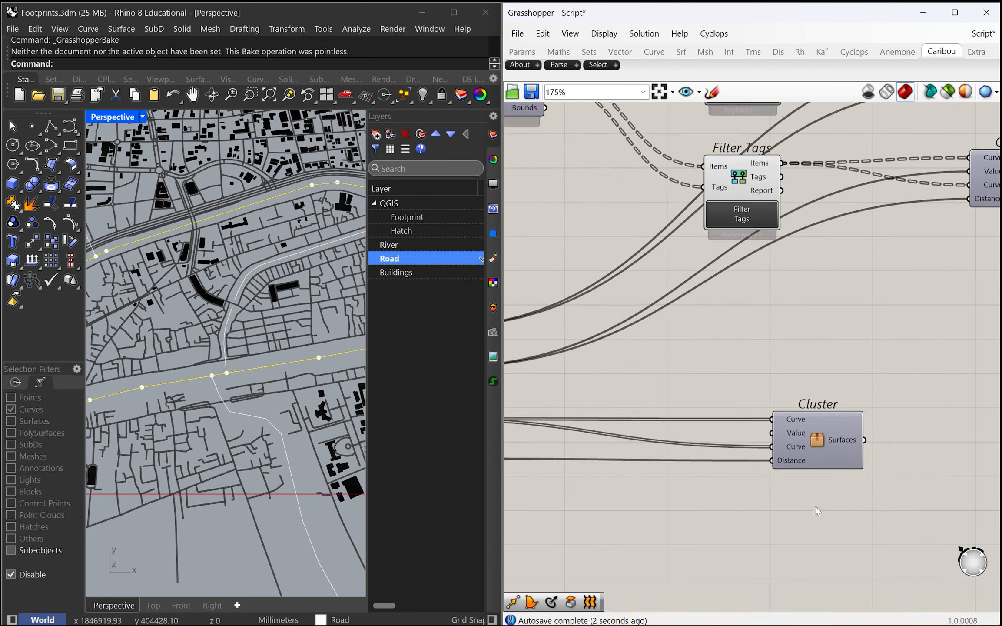
scroll(865, 471, "down", 3)
right_click_drag(866, 470, 716, 475)
left_click(664, 455)
scroll(804, 467, "down", 2)
right_click_drag(804, 468, 683, 473)
scroll(662, 477, "up", 2)
left_click_drag(814, 310, 782, 290)
left_click_drag(852, 305, 710, 472)
Step: Enable the duplicated cluster's preview and connect its Surfaces output to the Geometry input of the copied Custom Preview
scroll(570, 472, "up", 3)
middle_click(585, 454)
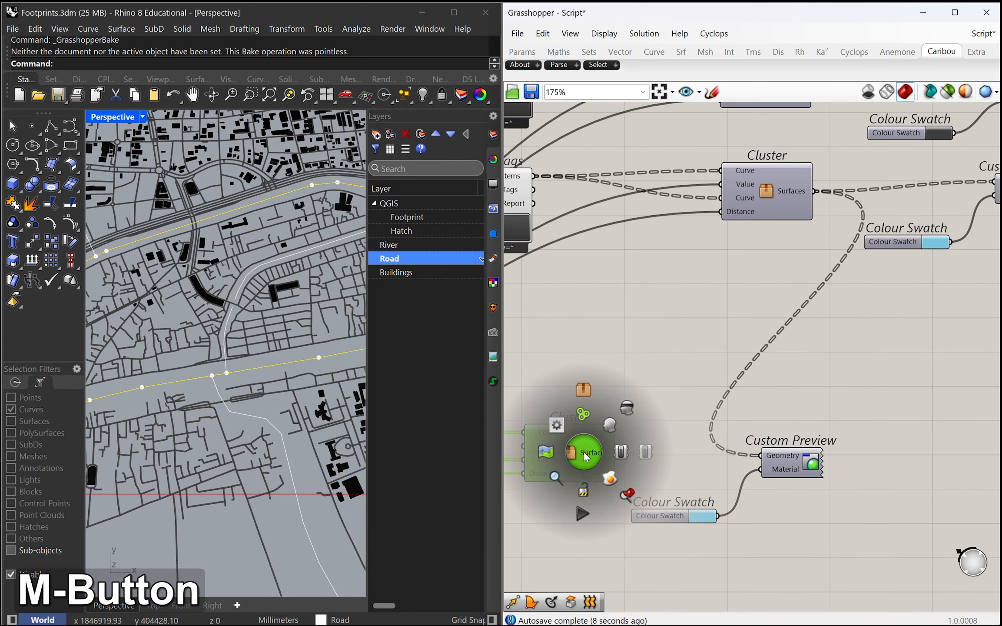
left_click(611, 426)
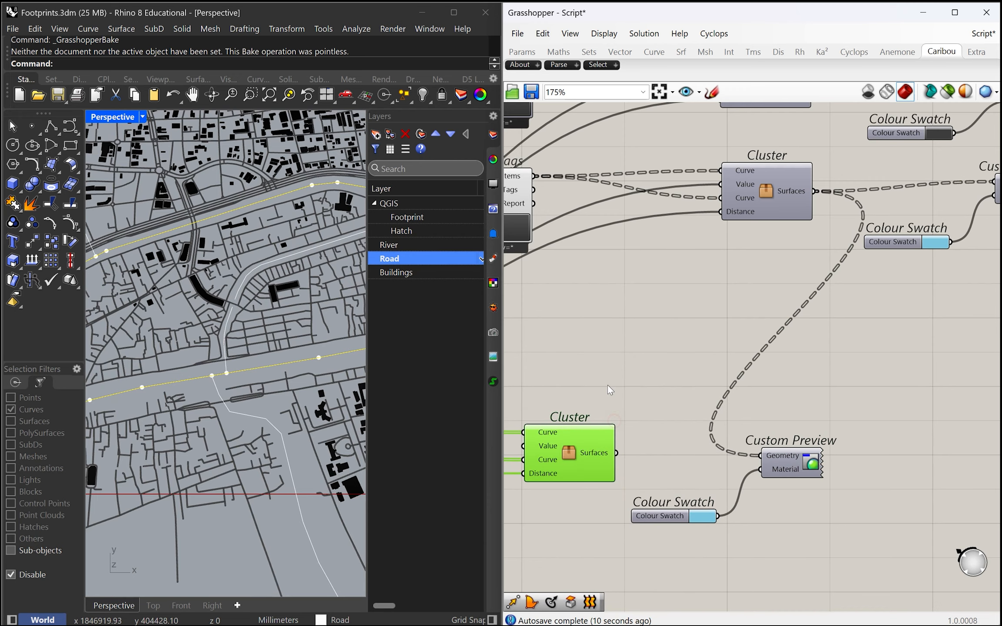
scroll(630, 387, "up", 1)
scroll(630, 387, "down", 3)
left_click_drag(619, 433, 723, 436)
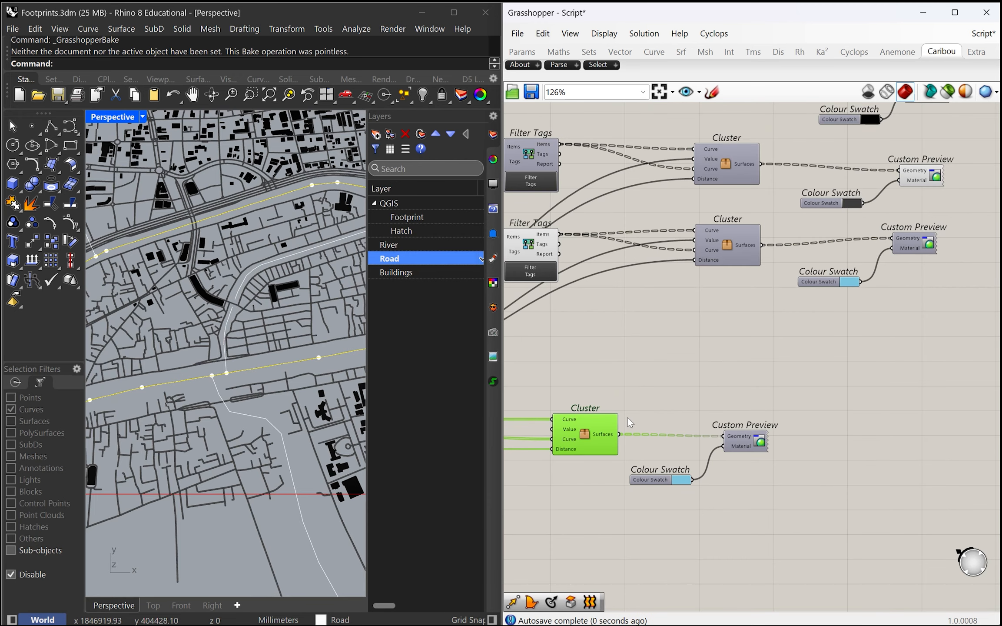
Step: Open the duplicated cluster and examine how its Value input feeds the Negative and Offset Curve components
double_click(590, 438)
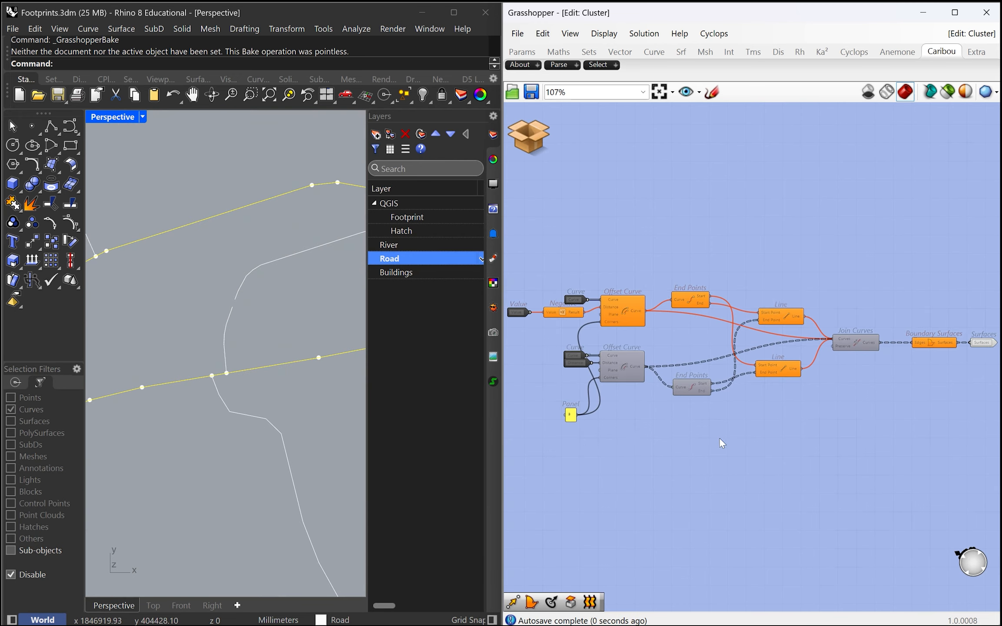
scroll(787, 432, "down", 4)
right_click_drag(787, 432, 897, 445)
scroll(598, 393, "up", 8)
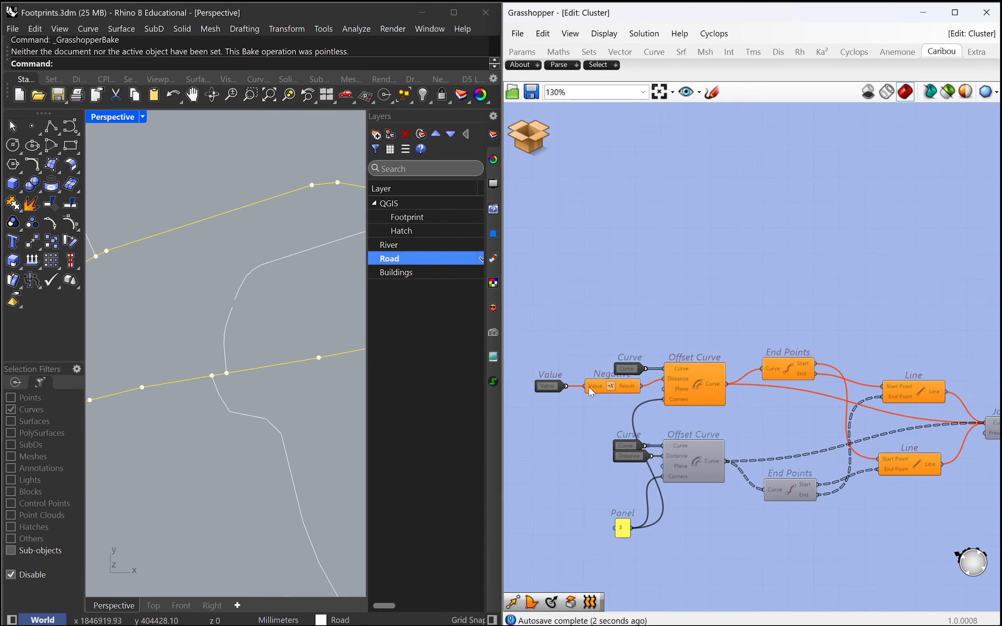
scroll(607, 400, "down", 3)
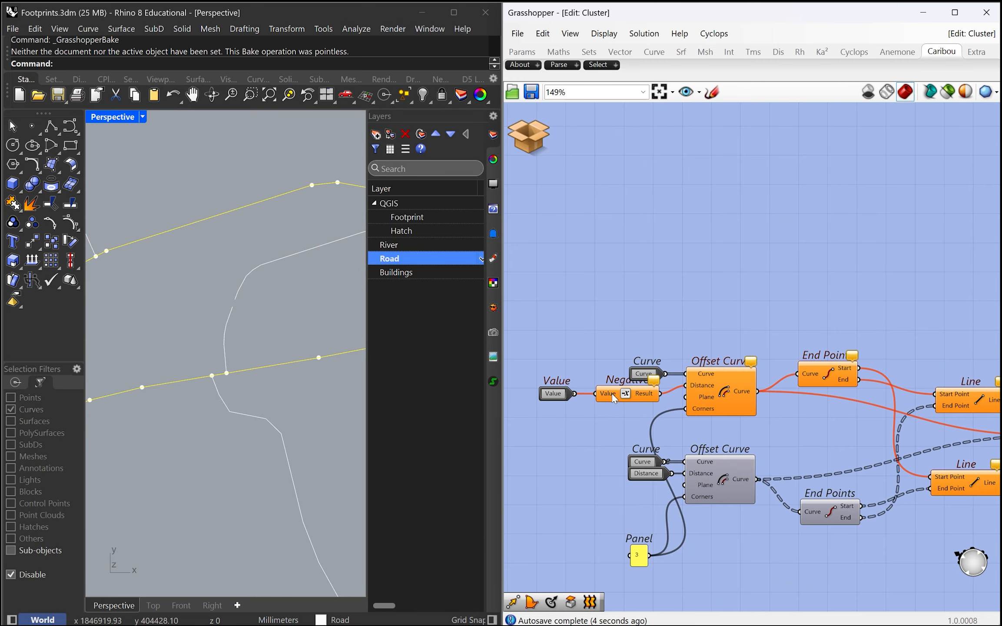
Step: Shift the Value input and Negative component slightly inside the cluster, and exit the cluster back to the main script
left_click_drag(611, 415, 609, 407)
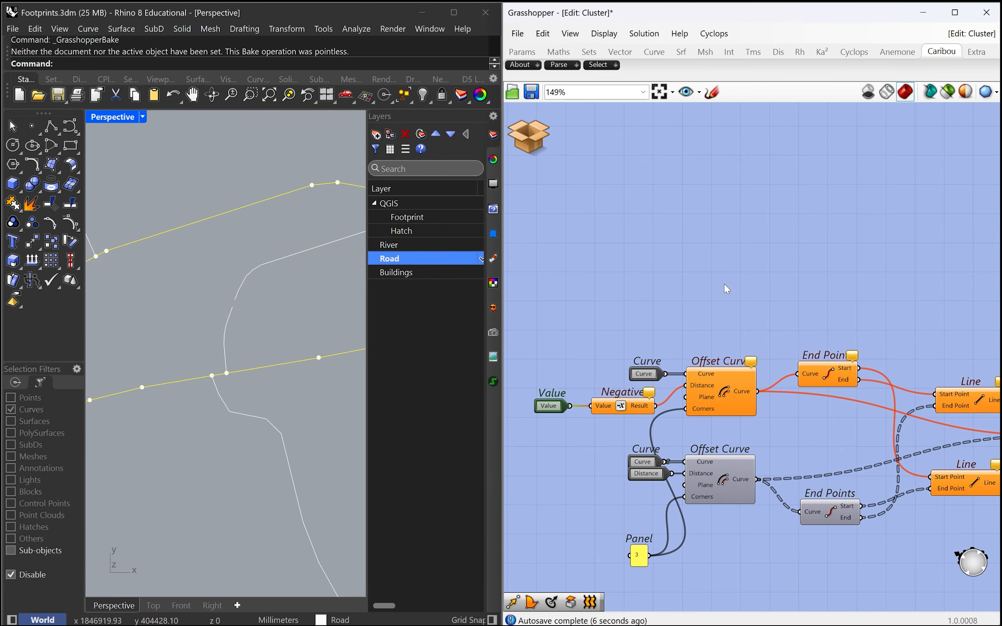
left_click(531, 137)
left_click(580, 141)
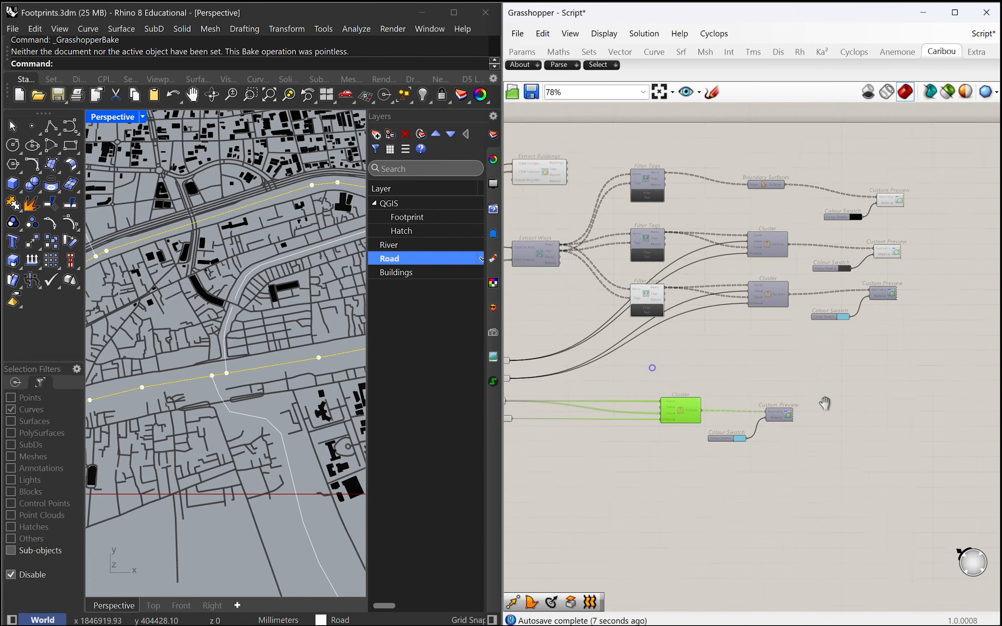
Step: Set the River number slider feeding the cluster of referenced main river curves to 36137
right_click_drag(825, 403, 811, 400)
scroll(780, 458, "up", 3)
right_click_drag(749, 475, 810, 464)
left_click_drag(946, 402, 946, 404)
right_click_drag(709, 469, 711, 479)
scroll(289, 370, "up", 12)
scroll(211, 380, "down", 6)
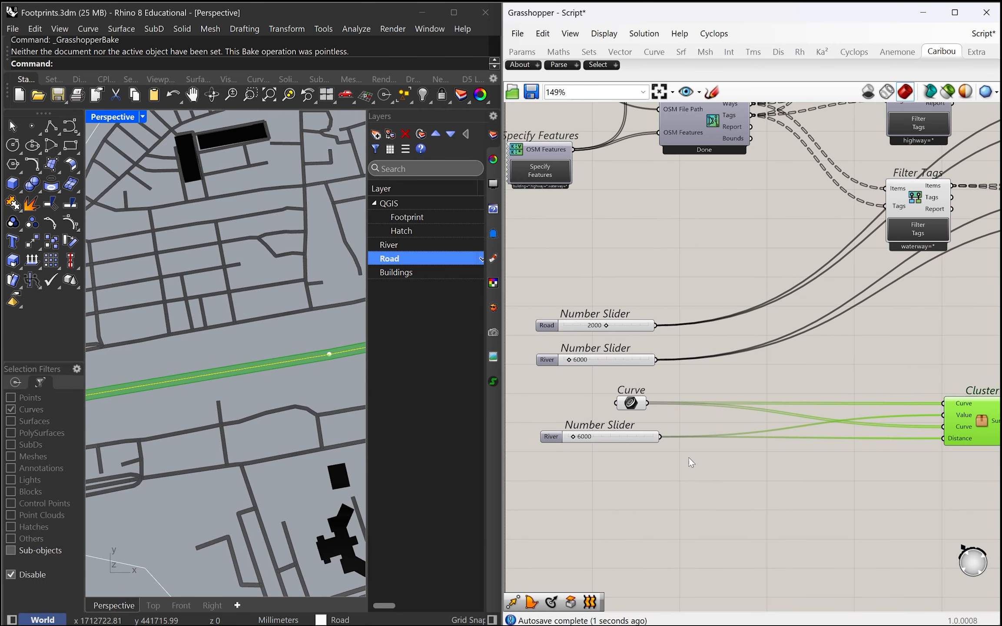
scroll(695, 465, "down", 4)
scroll(654, 465, "up", 6)
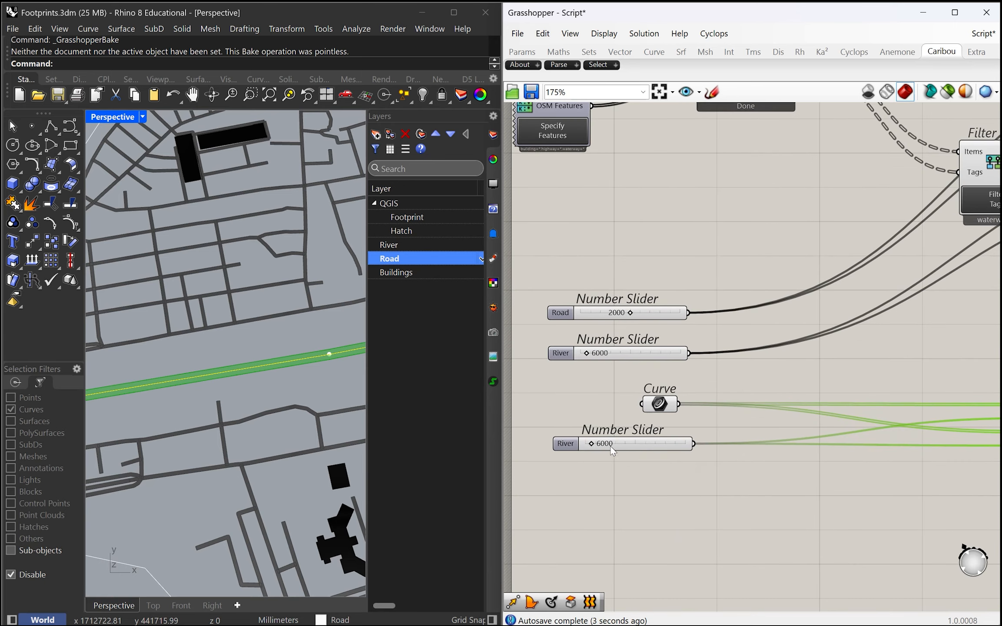
left_click_drag(591, 443, 626, 456)
scroll(633, 456, "down", 3)
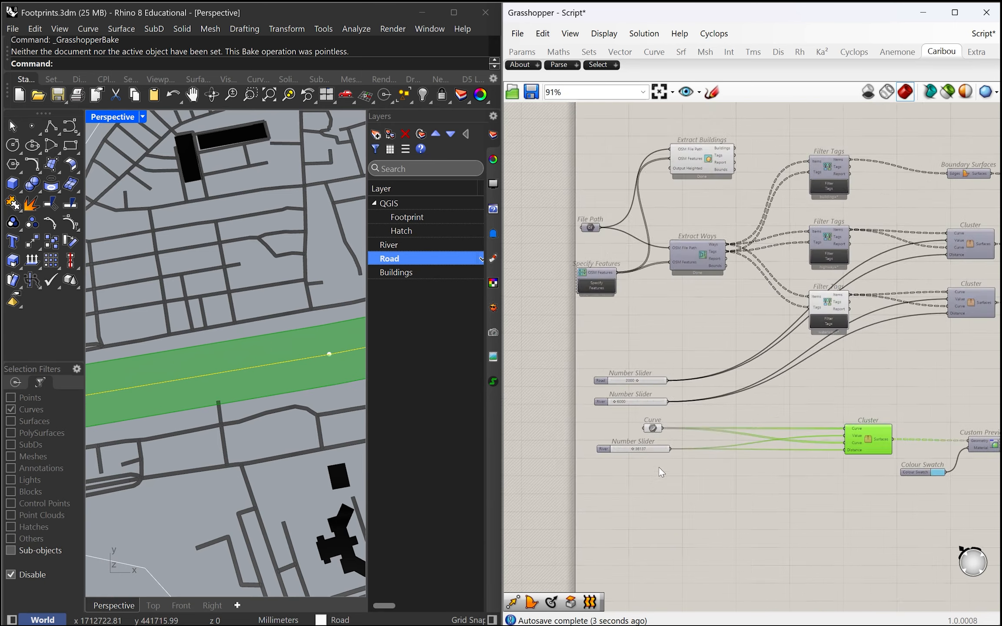
Step: Duplicate the referenced Curve, River slider, cluster, Colour Swatch and Custom Preview as a group directly below the originals
scroll(658, 467, "down", 2)
scroll(209, 377, "down", 6)
scroll(207, 376, "up", 3)
scroll(790, 476, "up", 2)
scroll(790, 476, "up", 1)
left_click_drag(966, 507, 735, 403)
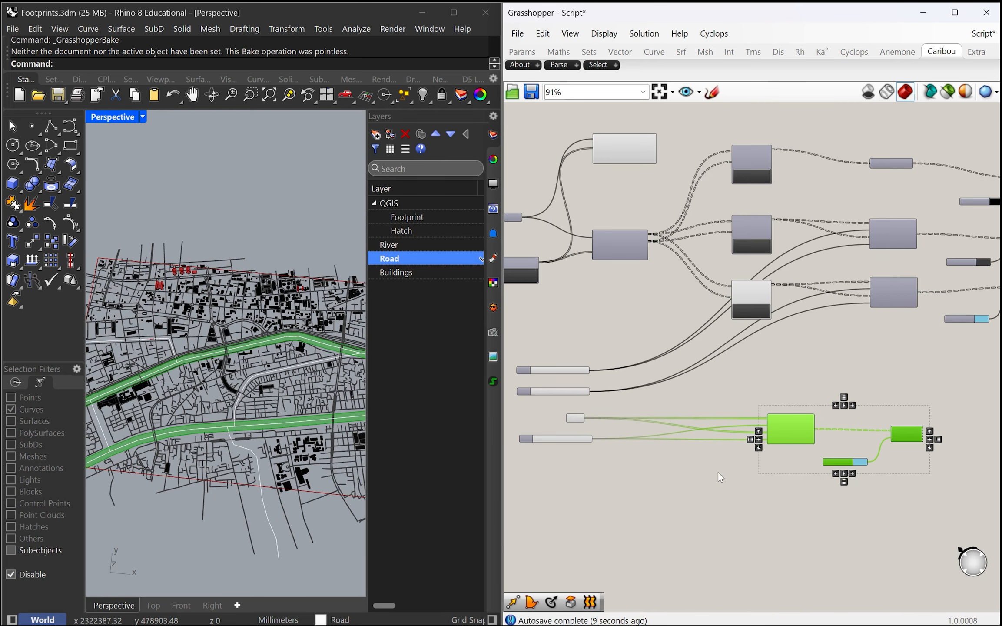
left_click_drag(934, 497, 515, 406)
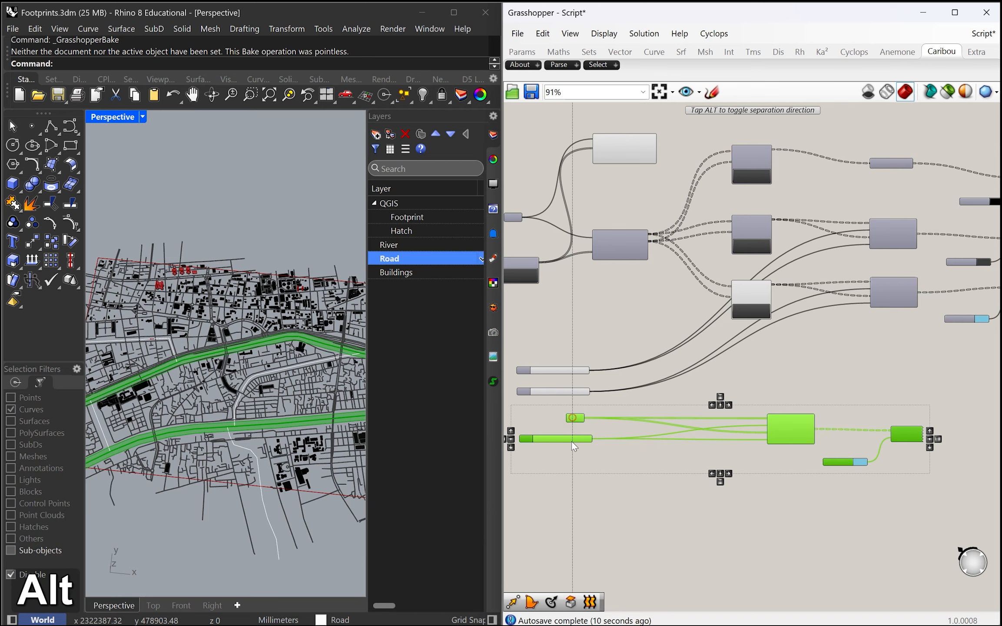
left_click_drag(573, 418, 568, 500, "alt")
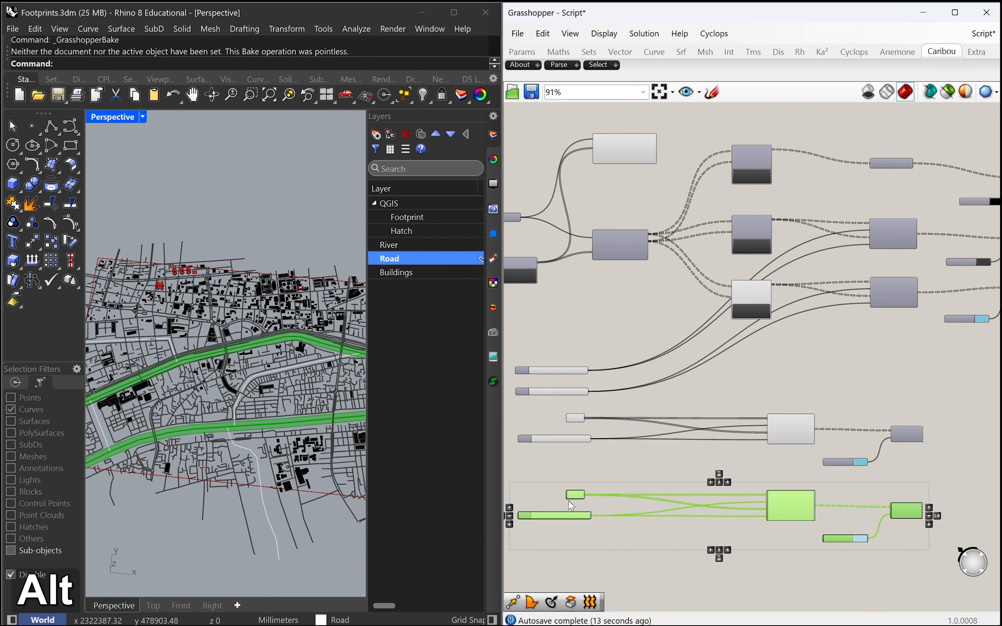
scroll(568, 500, "up", 5)
right_click(631, 488)
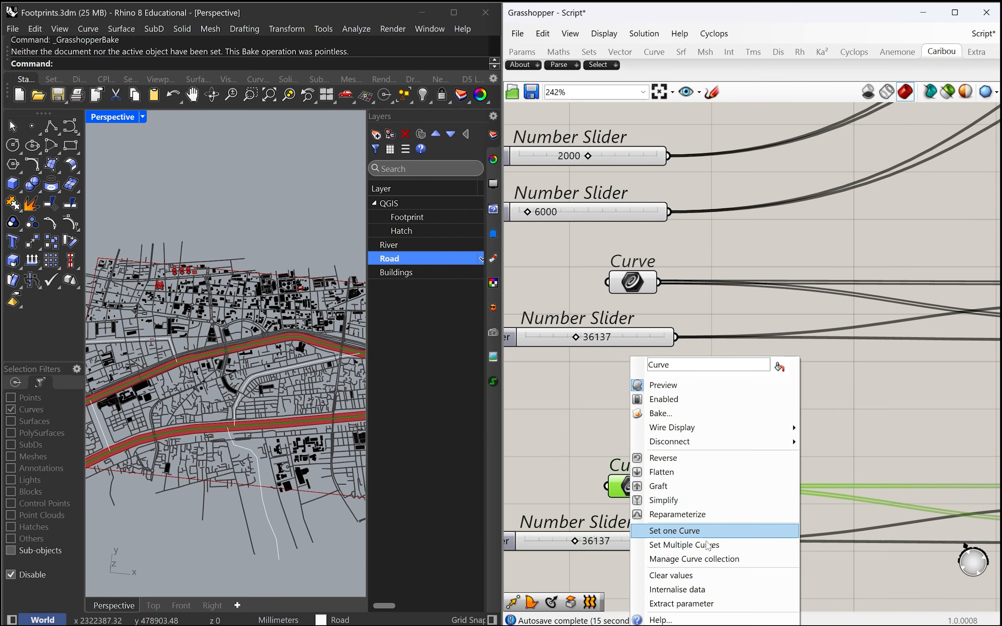
left_click(708, 541)
scroll(167, 353, "up", 2)
scroll(168, 352, "down", 3)
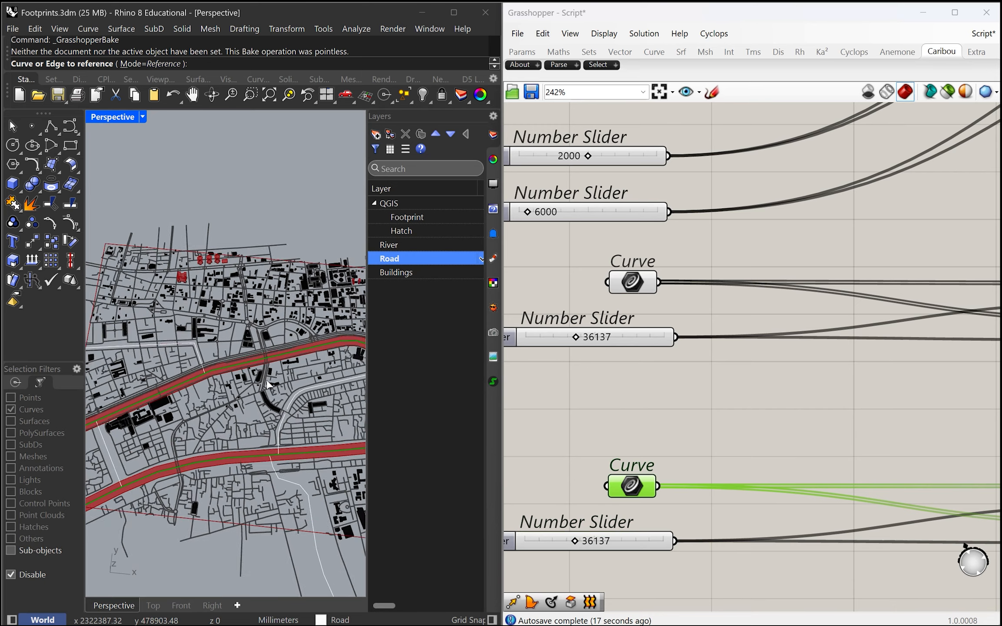
scroll(259, 351, "up", 6)
left_click(272, 366)
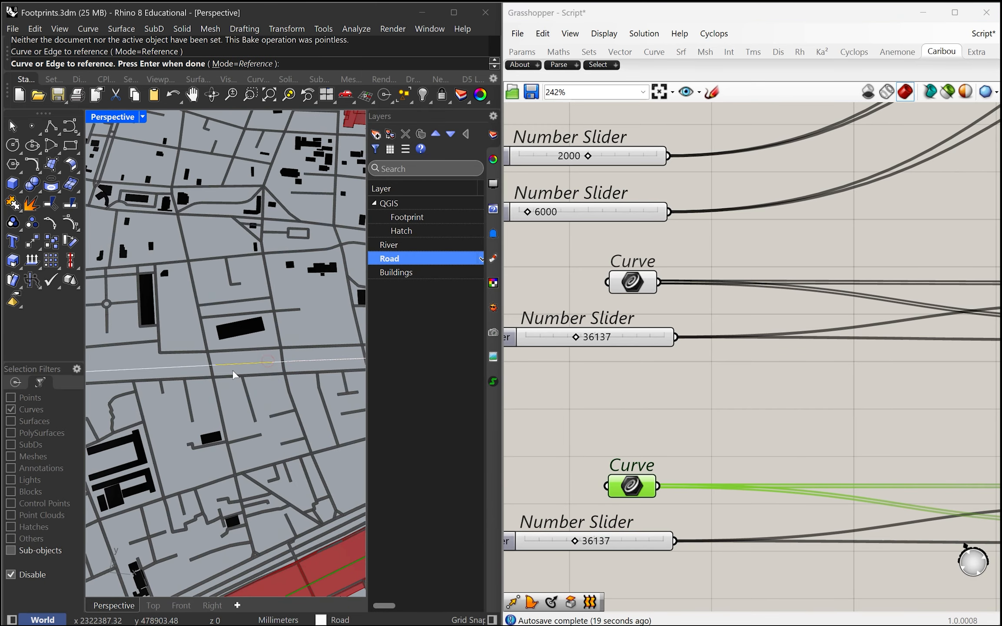
scroll(262, 372, "down", 4)
left_click_drag(288, 400, 339, 430)
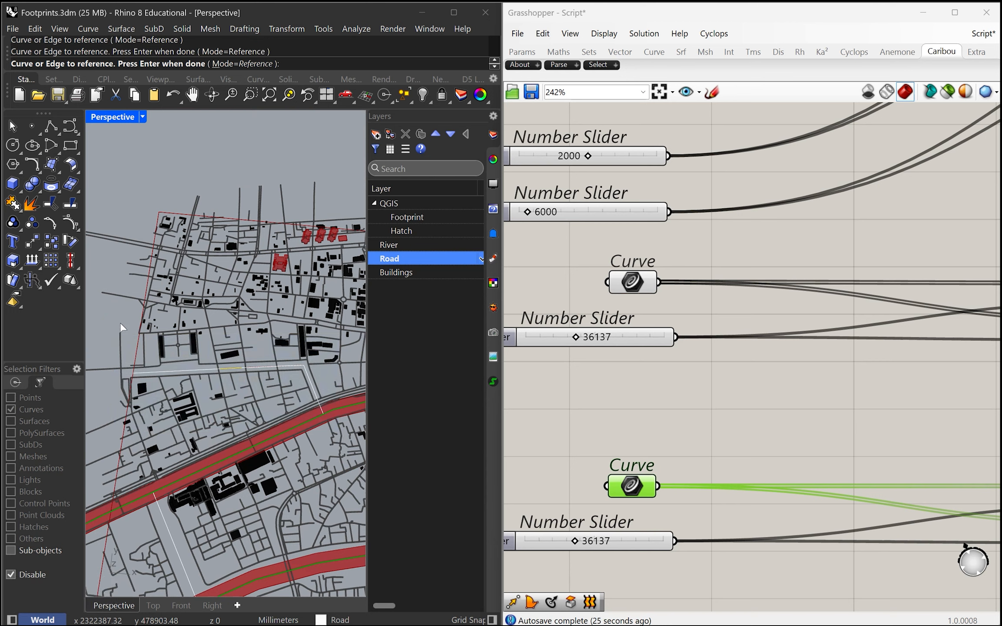
key("Escape")
Step: Join the segments of the narrow waterway north of the upper main river into one curve and check its extent
type("join")
key("Return")
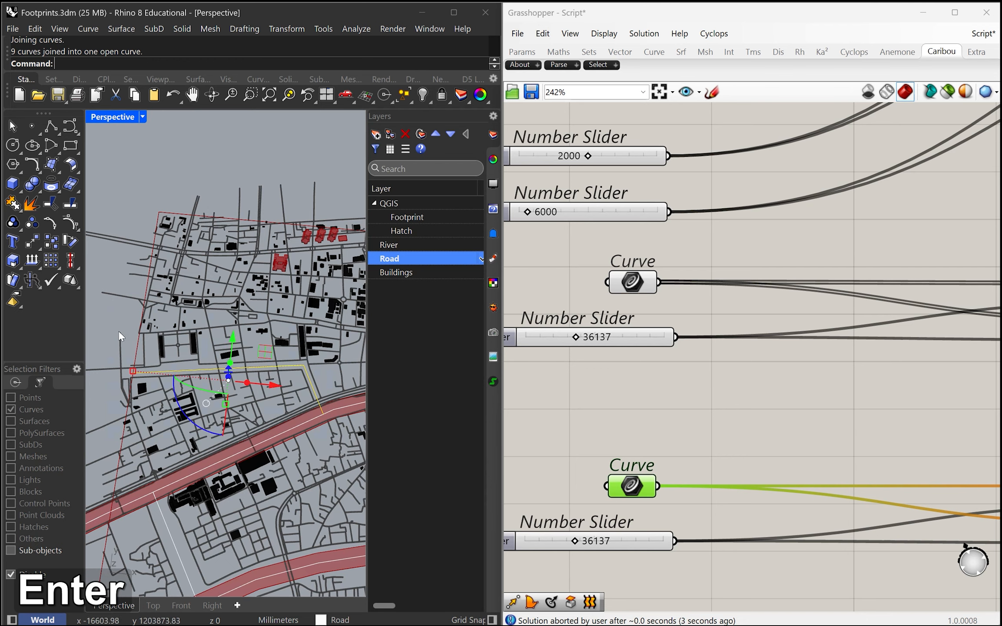
left_click(102, 320)
left_click_drag(315, 423, 337, 428)
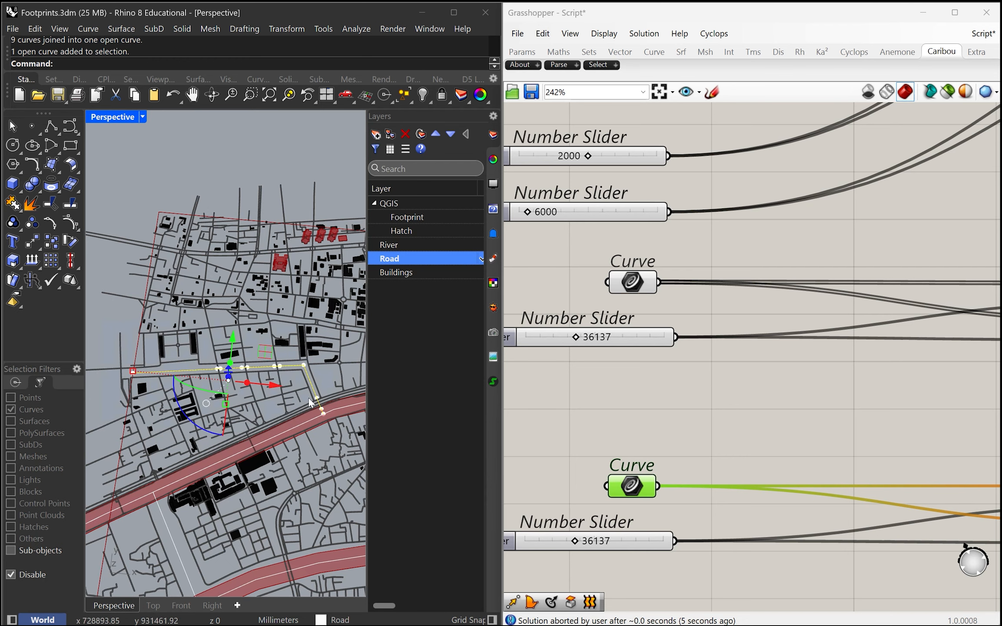
key("Escape")
scroll(261, 419, "down", 5)
Step: Start setting multiple curves on the duplicated Curve parameter, picking the joined waterway and the tributary south of the lower river
right_click(635, 485)
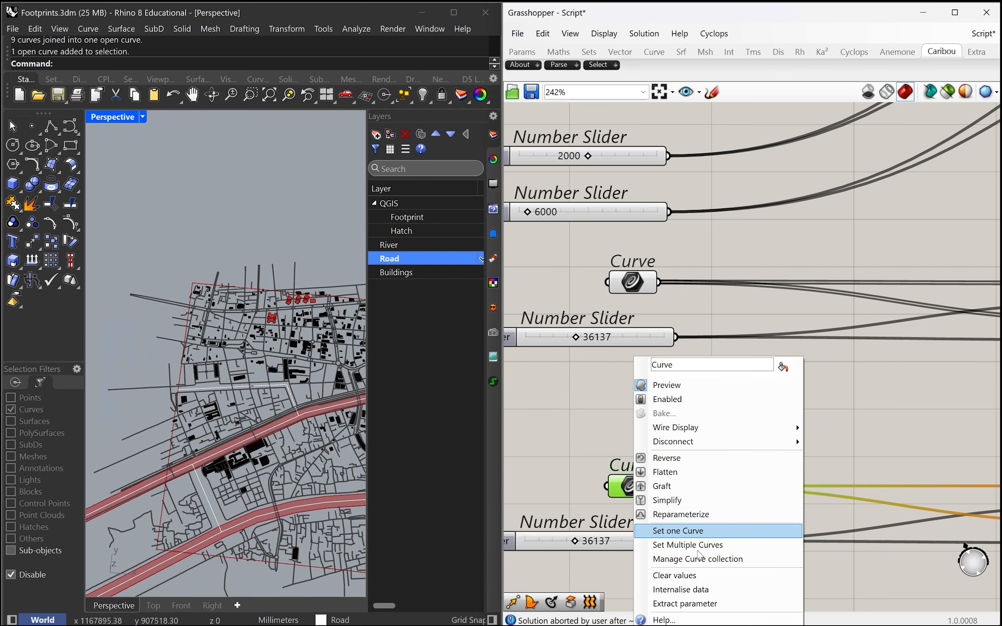
left_click(697, 543)
scroll(174, 393, "down", 4)
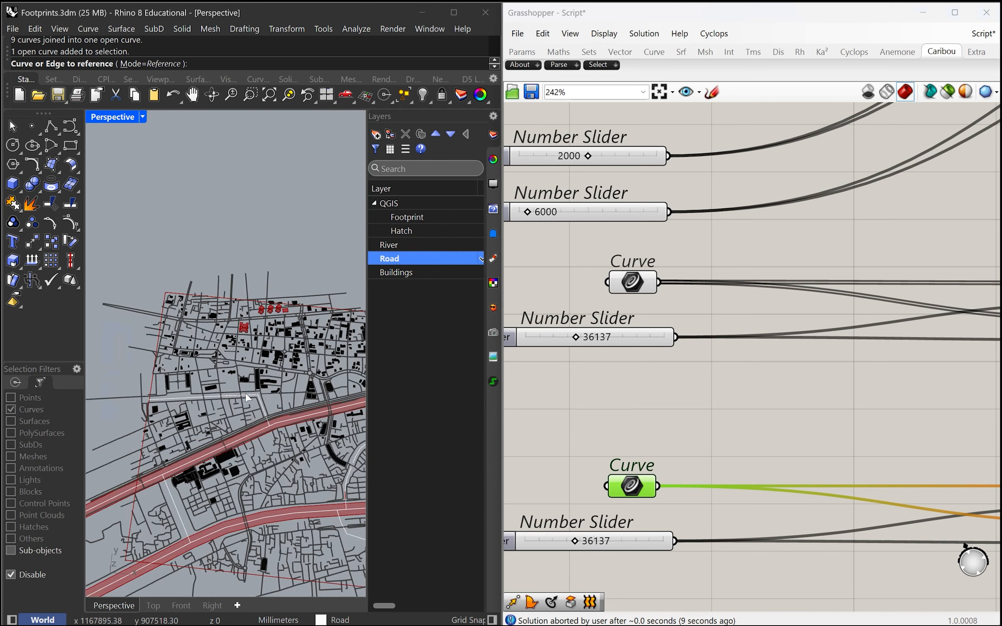
left_click(241, 395)
scroll(257, 449, "up", 3)
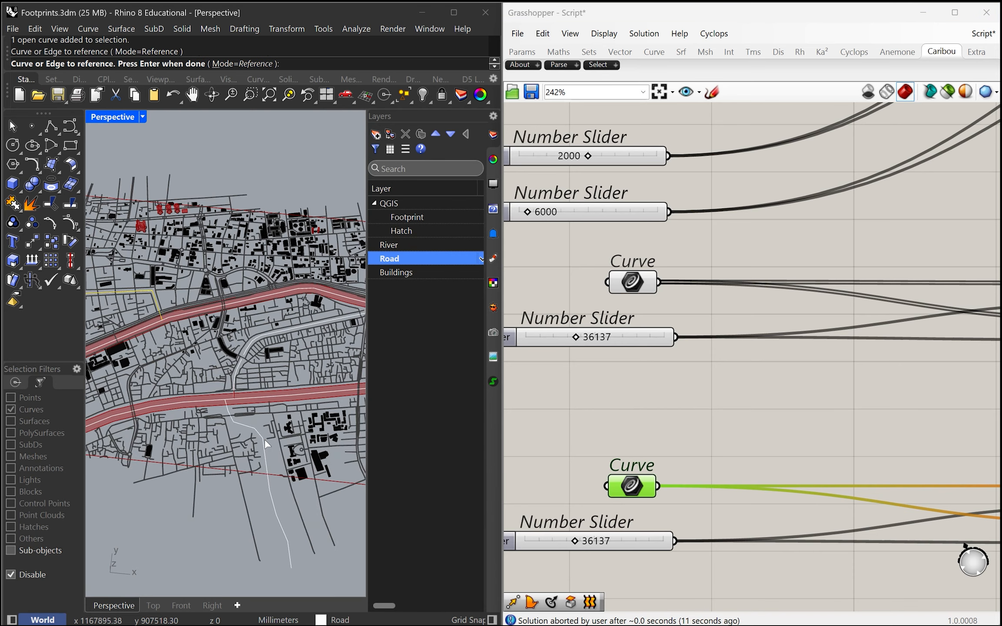
left_click(263, 438)
Step: Add the remaining narrow waterways between and south of the main rivers to the curve references and finish the selection
scroll(245, 350, "up", 2)
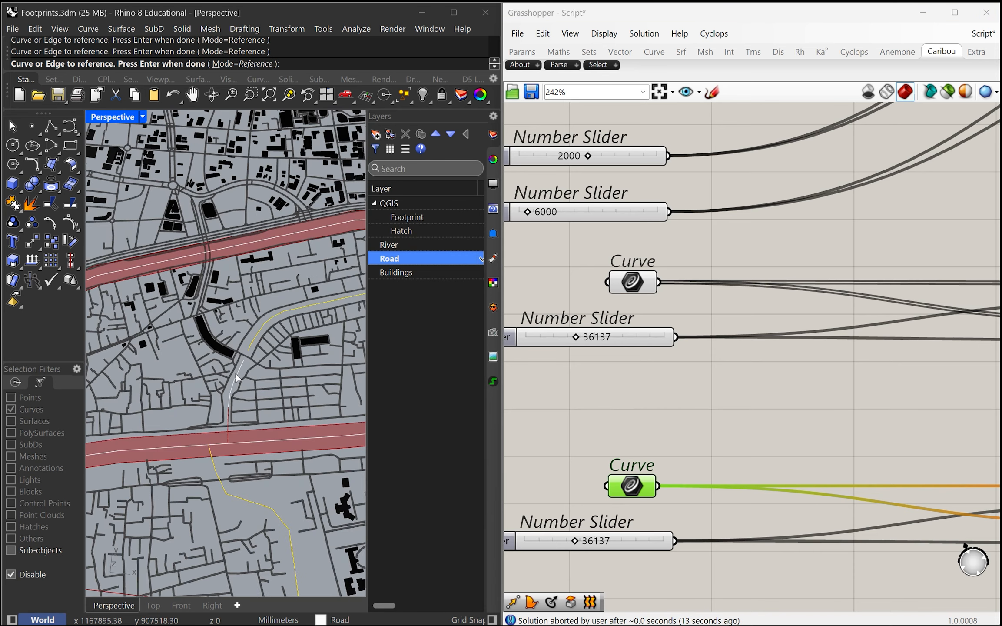
scroll(205, 413, "down", 12)
scroll(340, 402, "up", 3)
scroll(341, 403, "down", 6)
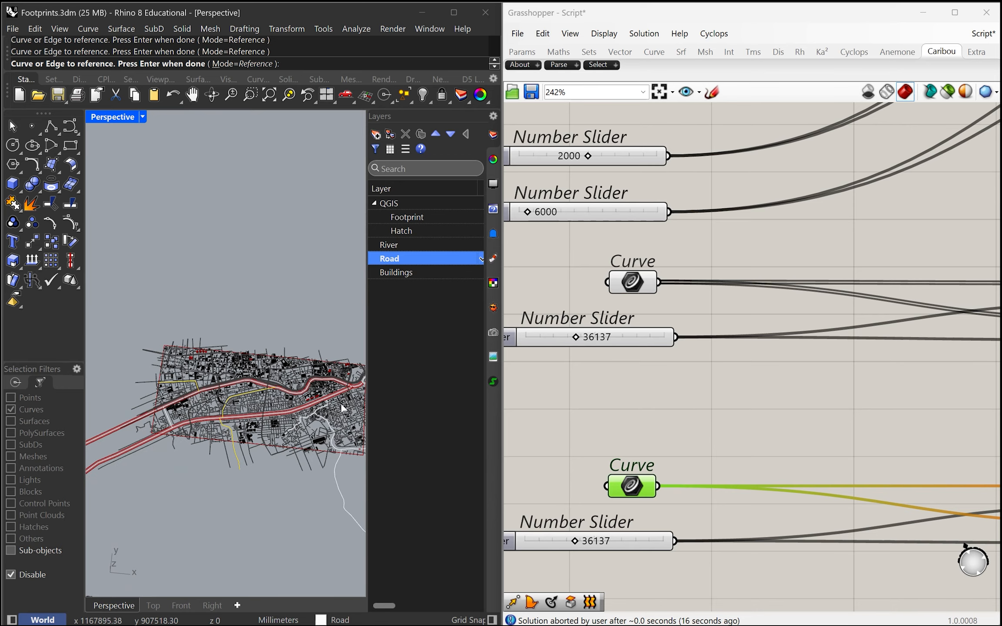
scroll(310, 411, "up", 6)
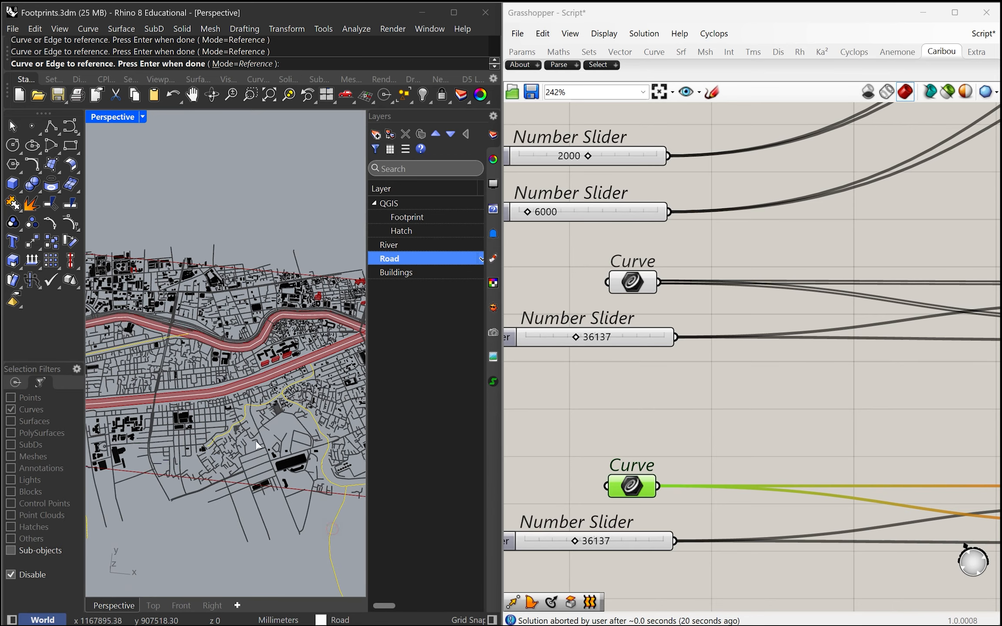
scroll(256, 442, "down", 3)
scroll(252, 434, "up", 1)
scroll(247, 428, "down", 3)
key("space")
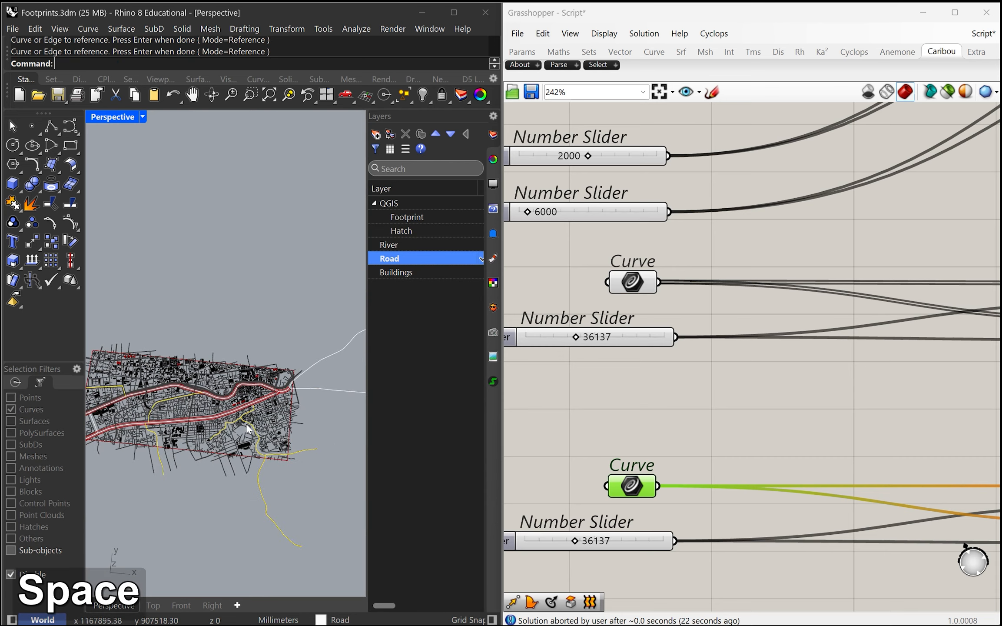
Step: Set the duplicated River slider for the narrow waterways to 11007
scroll(240, 440, "up", 12)
mouse_move(257, 425)
right_mouse_down()
mouse_move(268, 402)
mouse_move(256, 423)
right_mouse_up()
scroll(584, 540, "up", 3)
left_click_drag(585, 542, 537, 545)
scroll(539, 543, "down", 4)
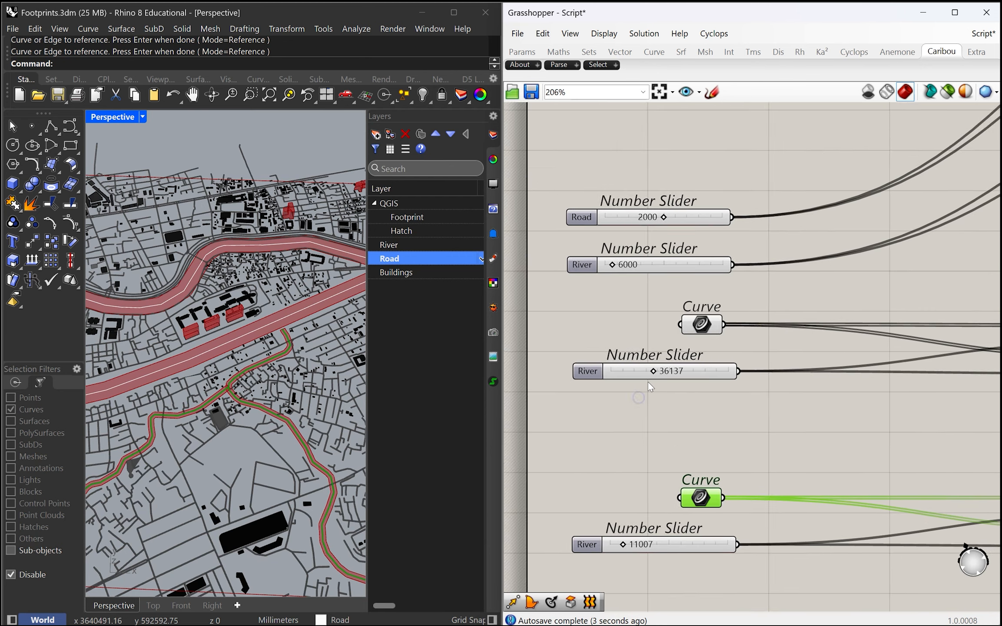
Step: Widen the main river surfaces by setting their River slider to about 43173
scroll(650, 382, "up", 4)
left_click_drag(660, 366, 676, 364)
left_click(659, 453)
scroll(234, 337, "down", 3)
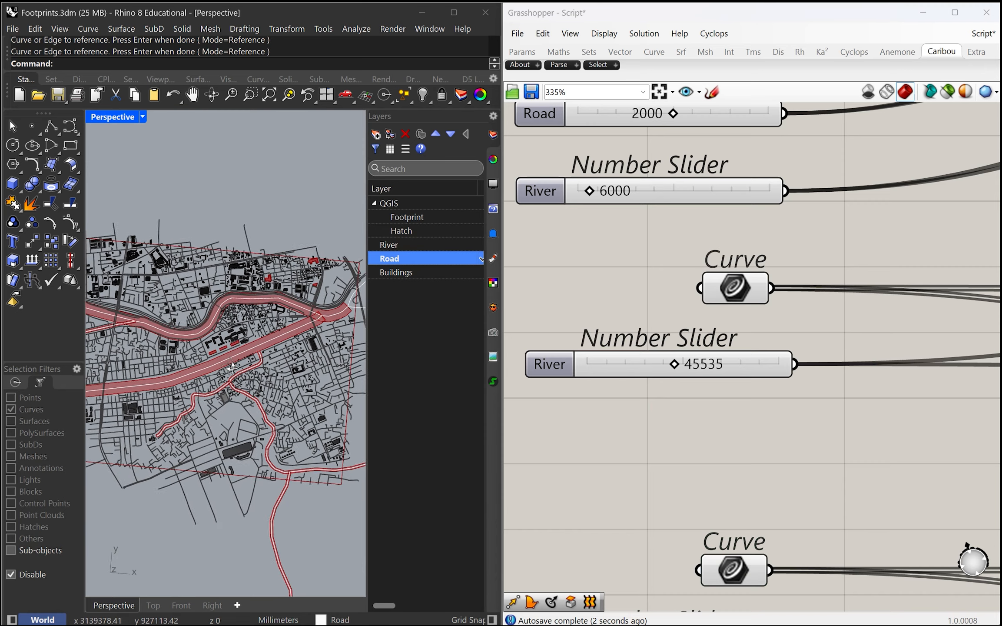
scroll(593, 352, "up", 3)
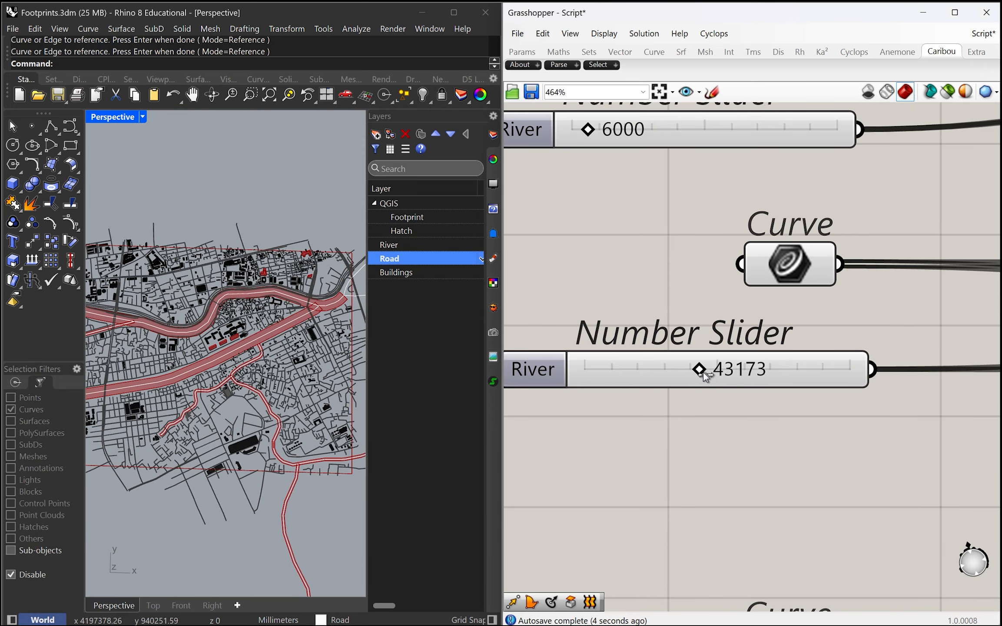
left_click_drag(703, 372, 705, 372)
Step: Turn off the preview of both clusters that build the surfaces from the referenced river curves
scroll(645, 404, "down", 5)
right_click_drag(707, 445, 608, 435)
scroll(739, 443, "down", 5)
right_click_drag(790, 448, 696, 446)
scroll(769, 442, "up", 4)
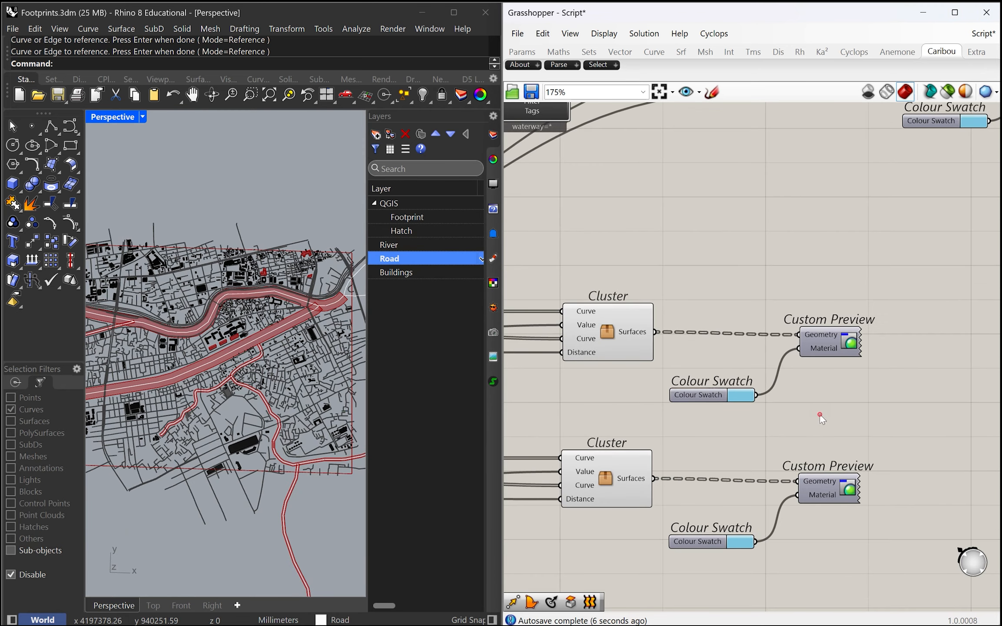
right_click_drag(775, 419, 817, 428)
left_click(661, 487)
left_click(665, 343, "shift")
middle_click(678, 342)
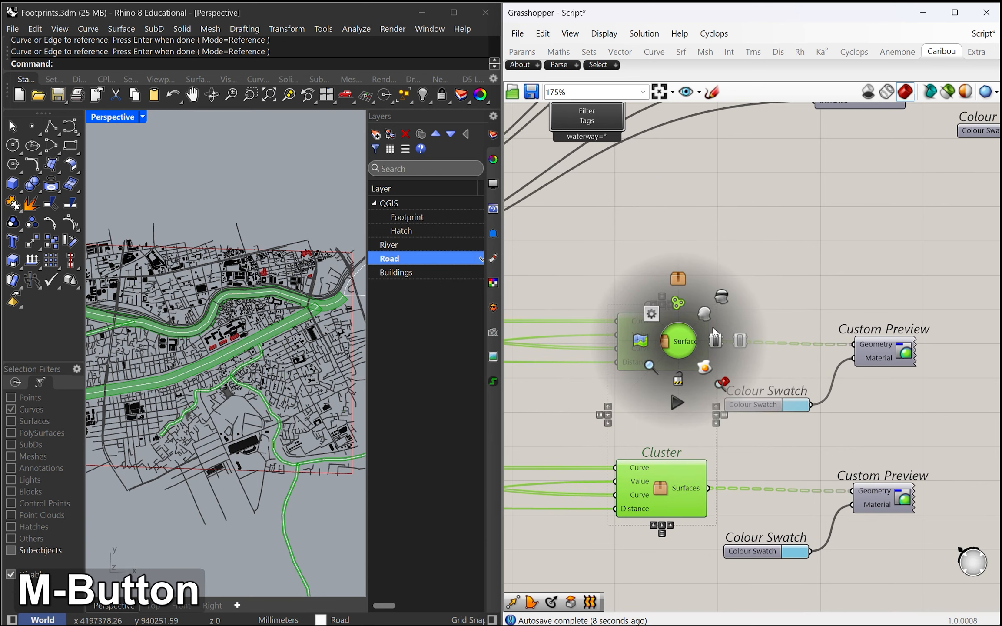
left_click(715, 338)
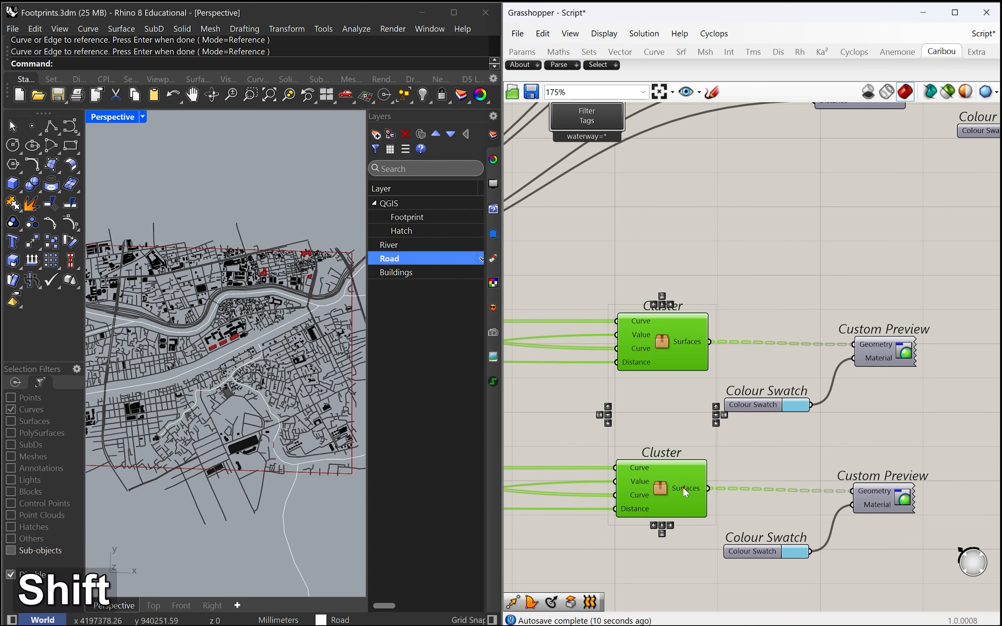
Step: Turn on the preview of both Custom Preview components connected to the referenced river clusters
left_click(882, 498)
left_click(879, 347, "shift")
middle_click(878, 348)
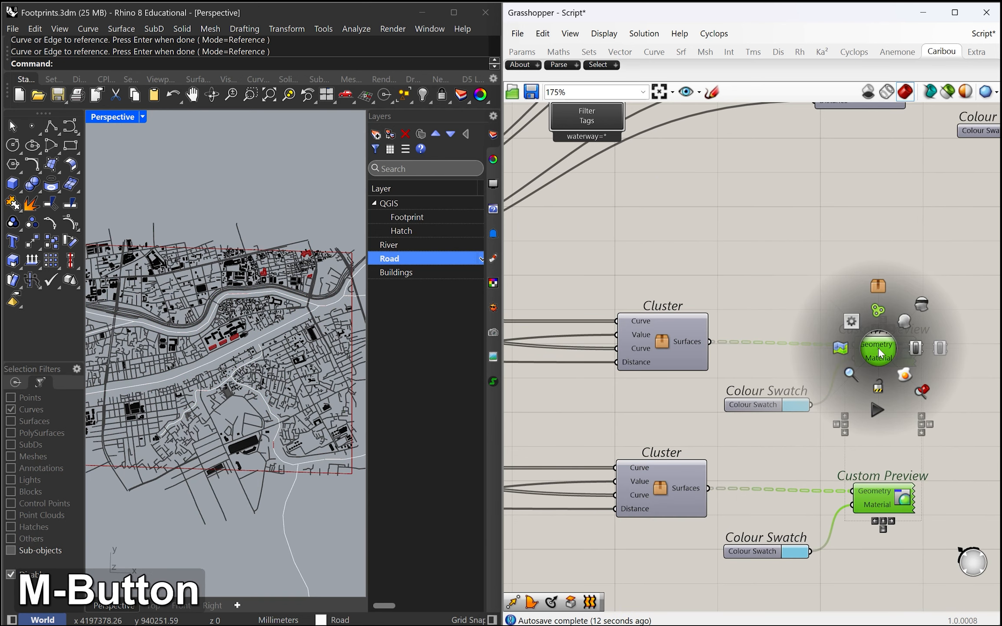
left_click(836, 230)
scroll(227, 316, "up", 10)
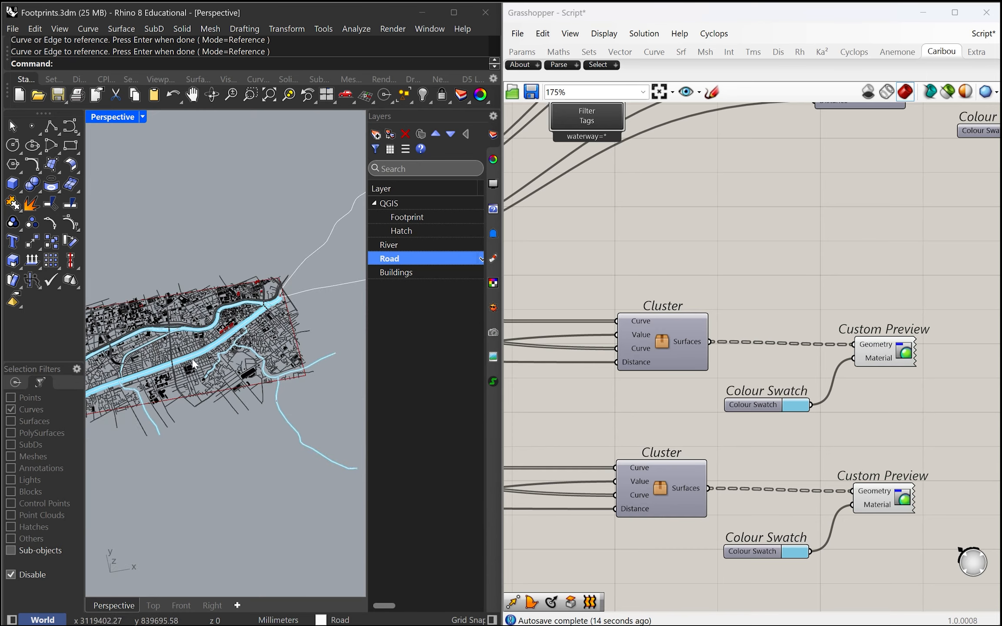
scroll(226, 353, "down", 10)
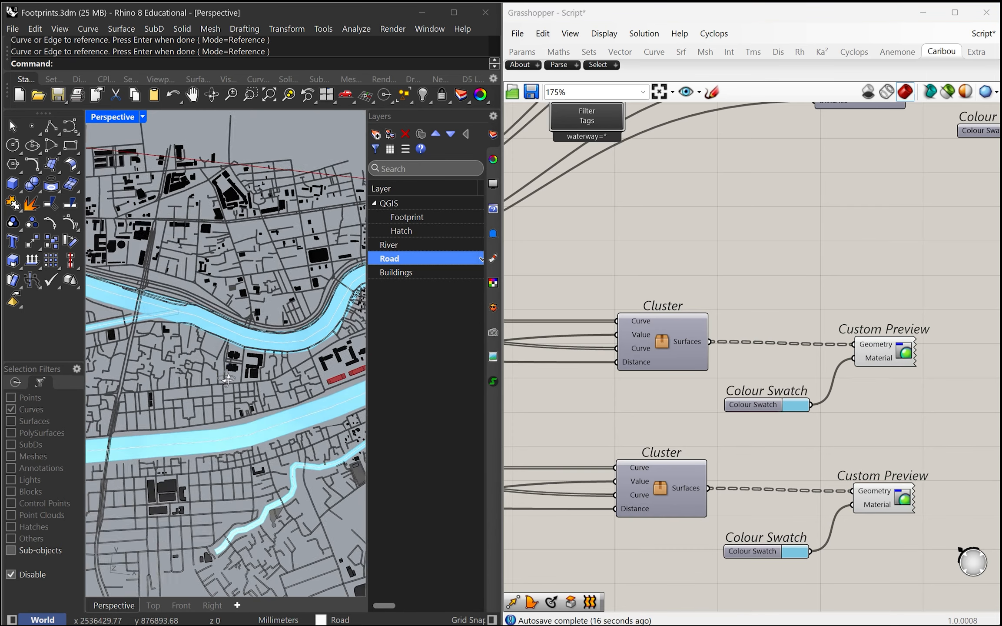
Step: Select the buildings' Custom Preview component, the one with the black Colour Swatch
scroll(631, 317, "down", 4)
right_click_drag(580, 156, 687, 361)
scroll(714, 297, "up", 6)
scroll(708, 309, "down", 4)
right_click_drag(894, 310, 556, 319)
scroll(699, 304, "up", 3)
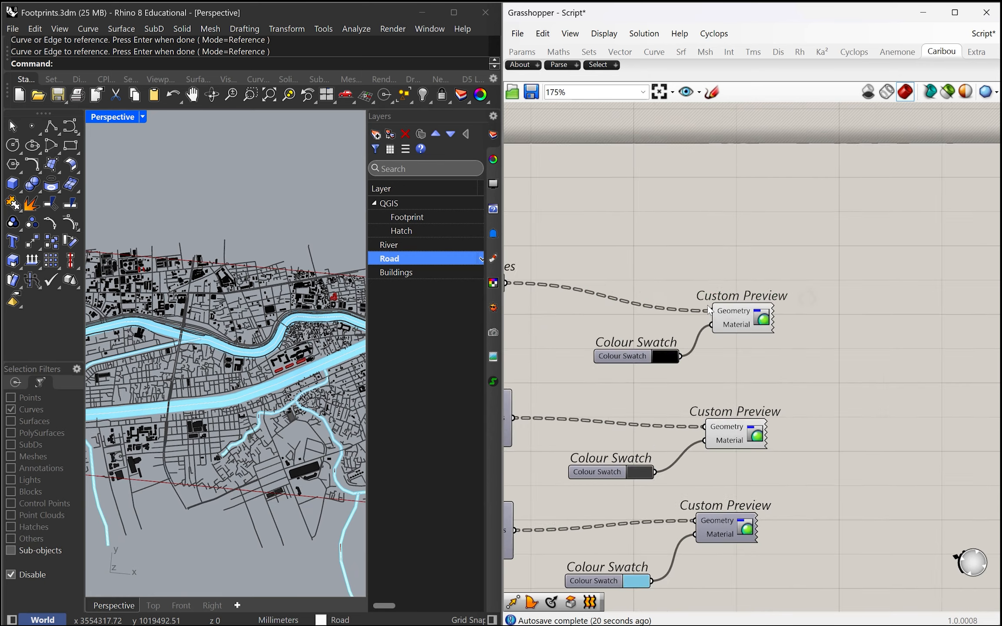
left_click(752, 320)
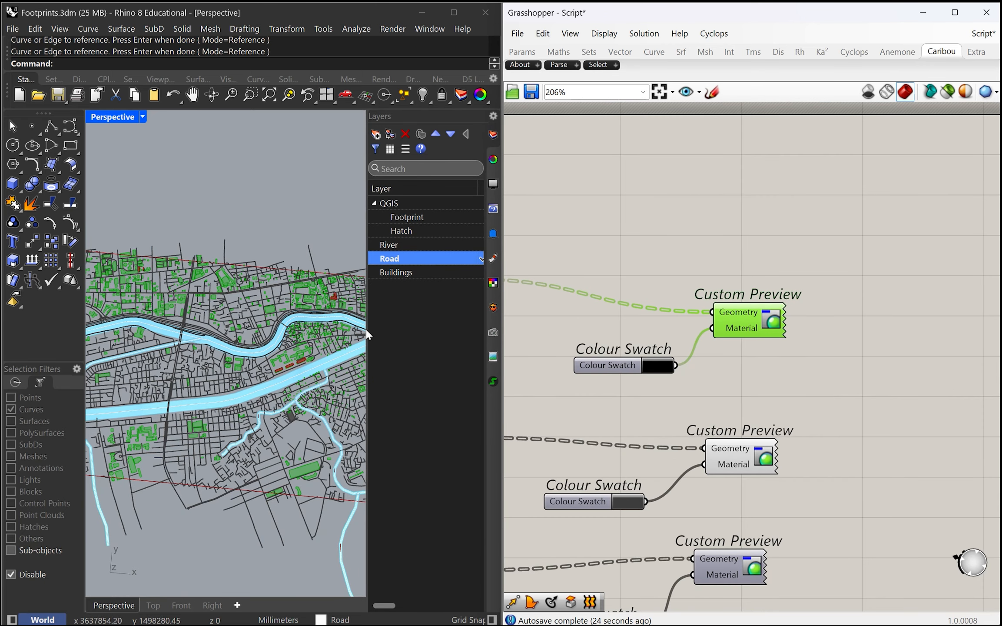
Step: Widen the Layers panel in Rhino to expose the current, visibility and lock columns
scroll(364, 343, "down", 3)
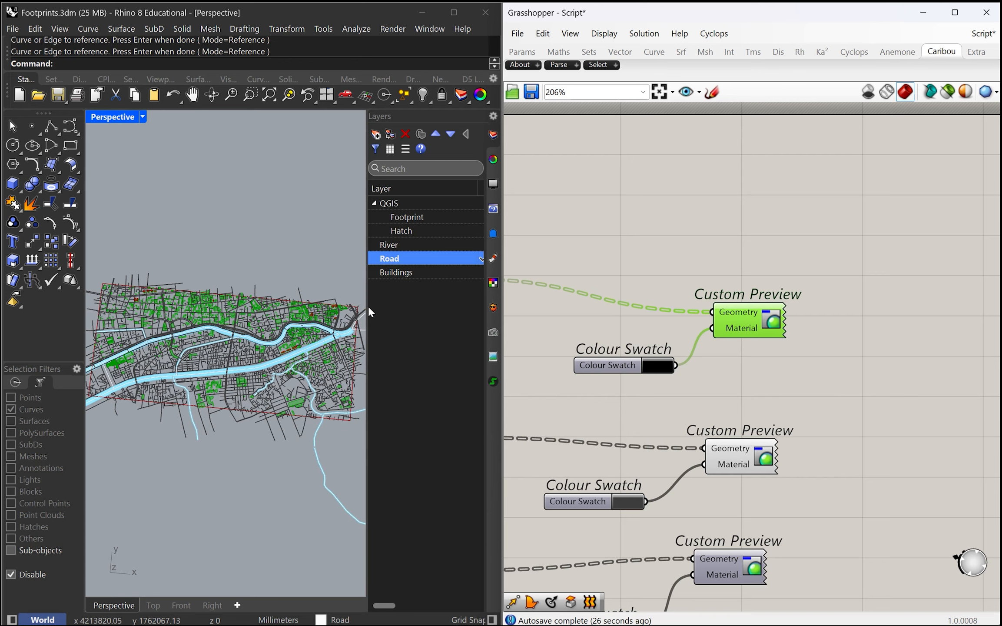
left_click_drag(367, 295, 335, 333)
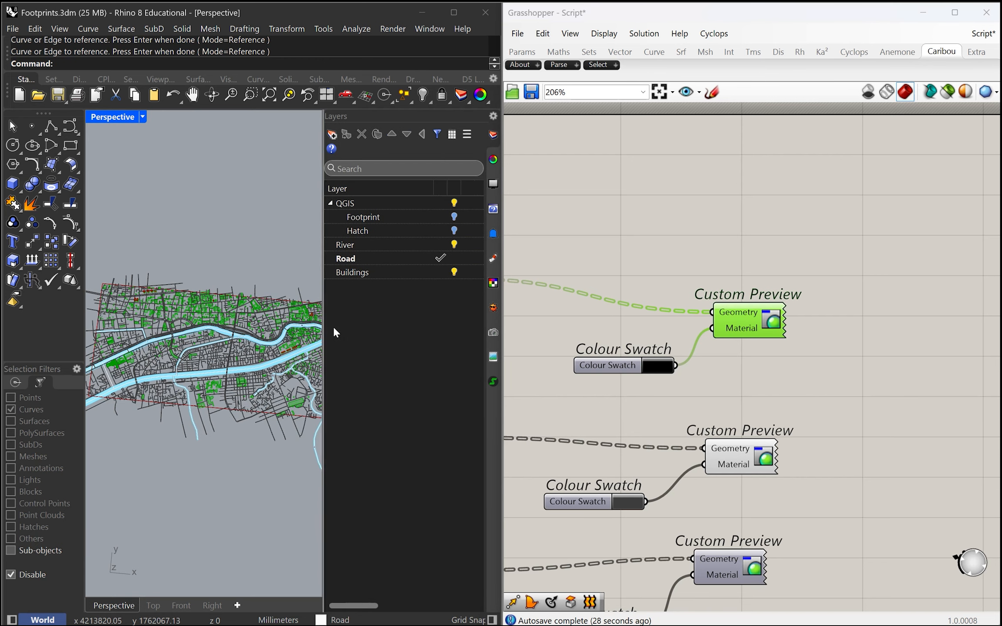
scroll(240, 370, "down", 2)
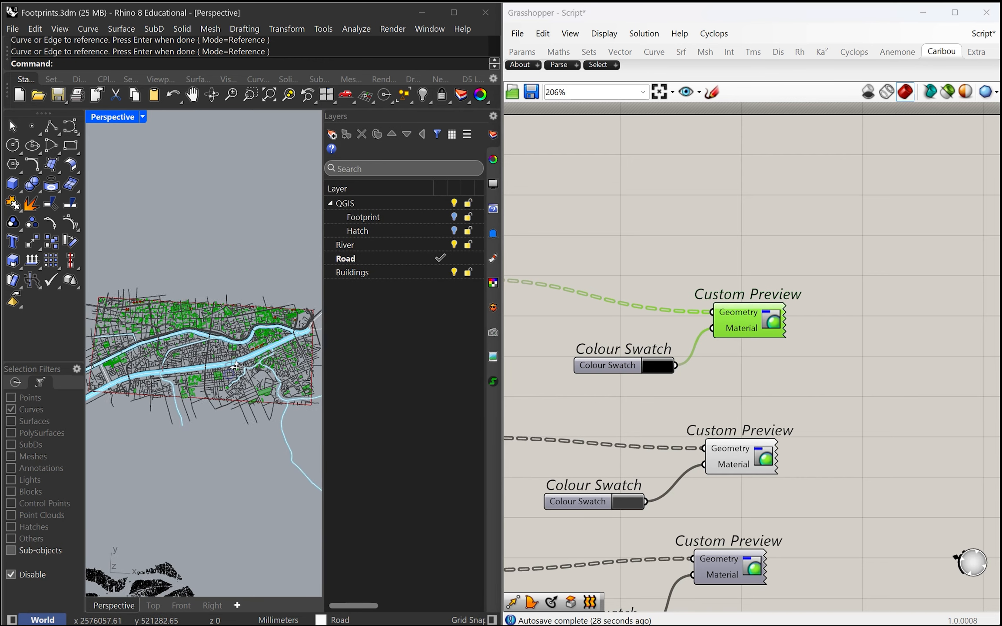
Step: Switch Rhino from the maximised Perspective viewport to a maximised Top view
double_click(112, 116)
double_click(98, 117)
scroll(152, 413, "down", 3)
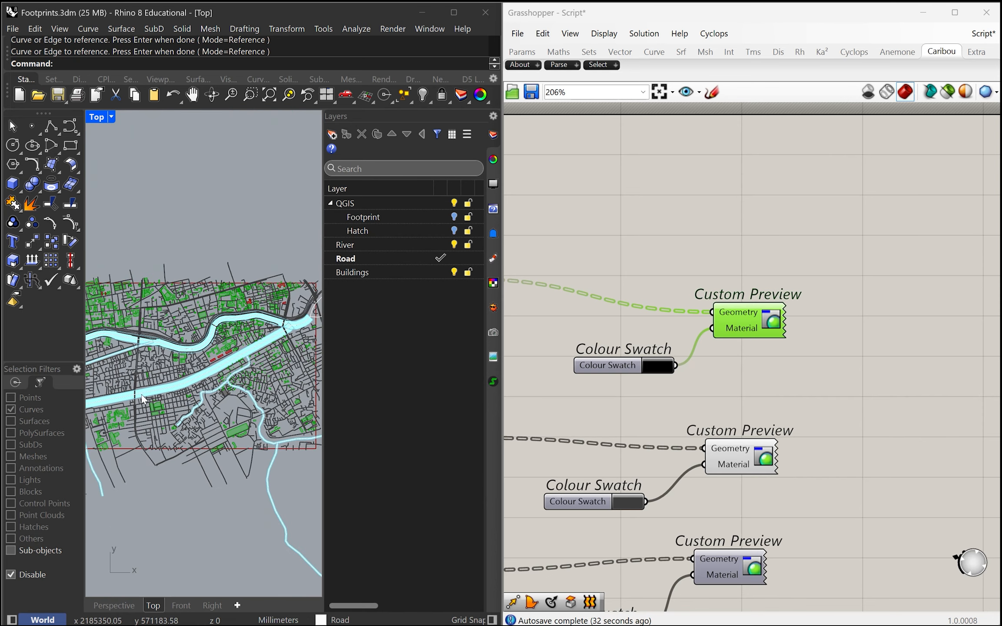
Step: Bake the buildings' Custom Preview geometry into Rhino with Road as the current layer
middle_click(743, 320)
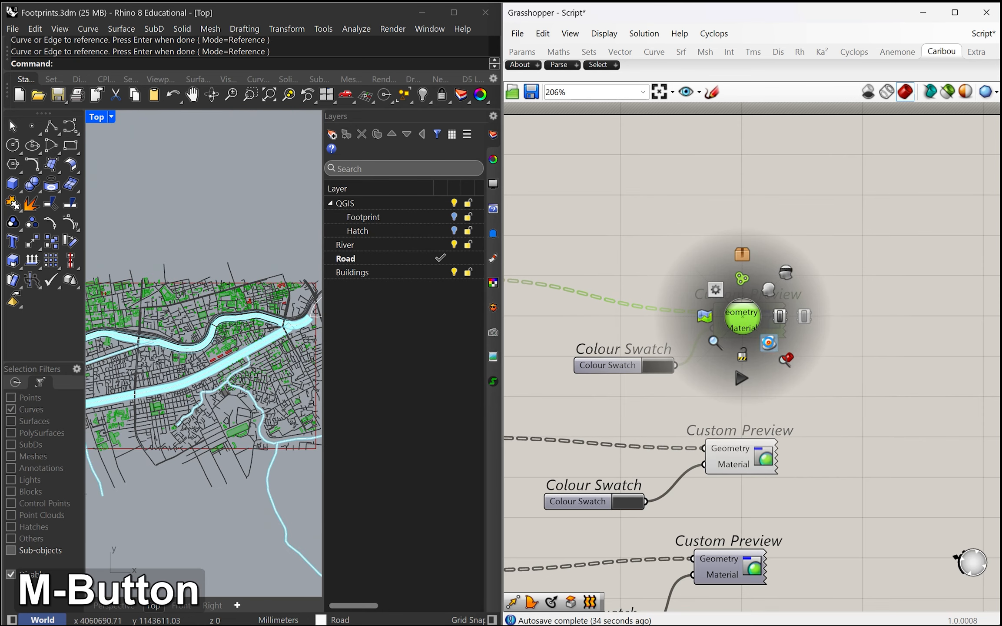
left_click(769, 343)
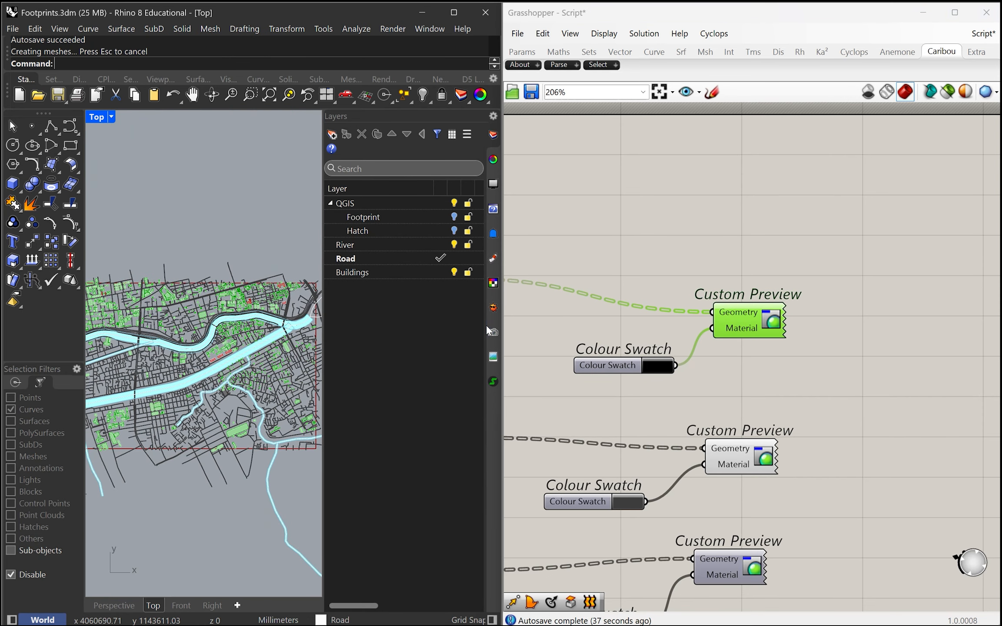
scroll(661, 291, "down", 3)
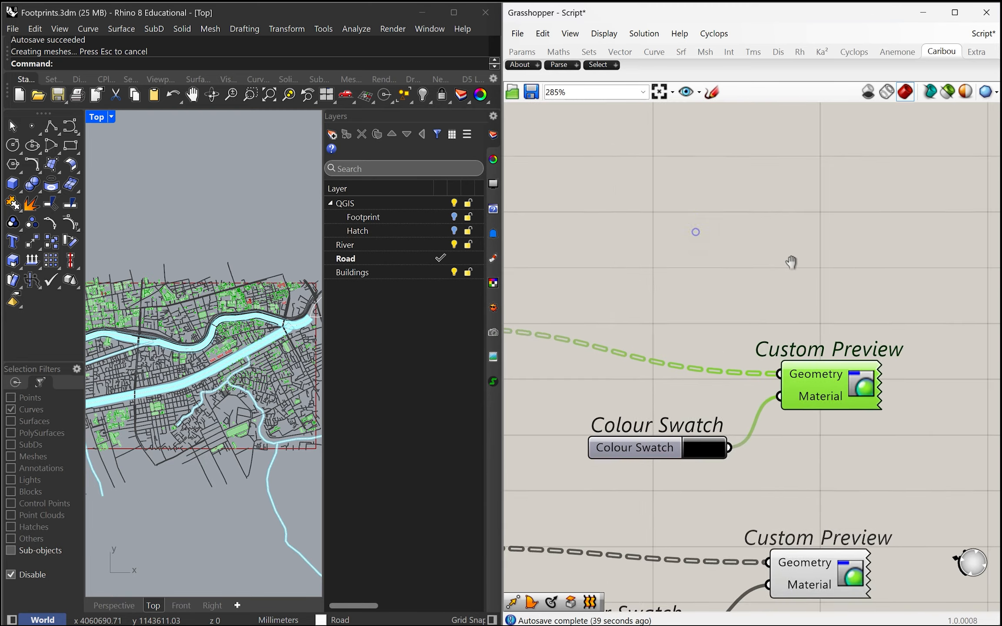
scroll(643, 322, "up", 4)
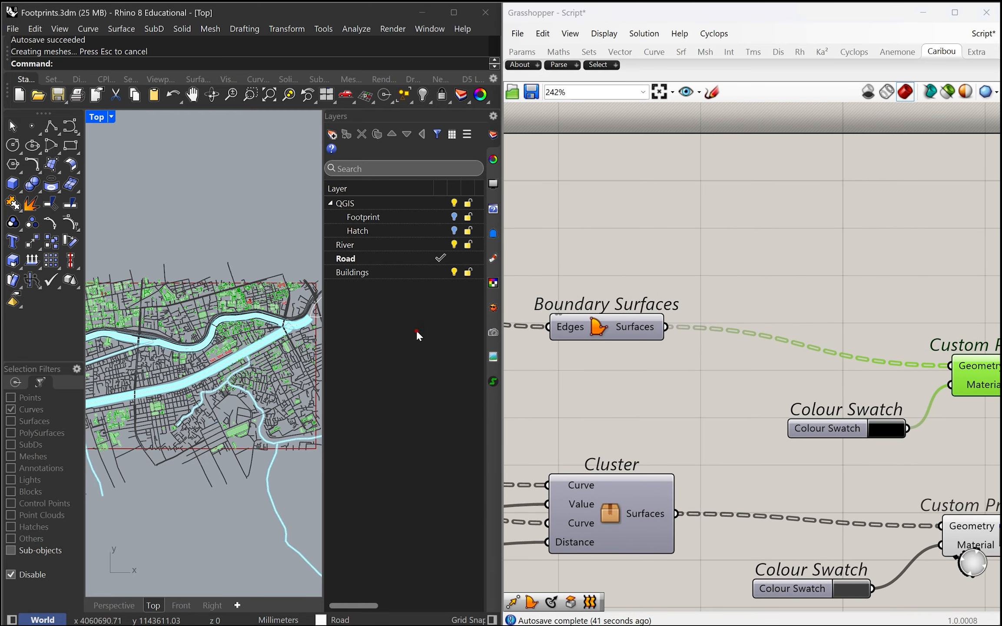
Step: Undo the bake of the buildings in Rhino, keeping the river previews turned on in Grasshopper
left_click(654, 242)
key("ctrl+z")
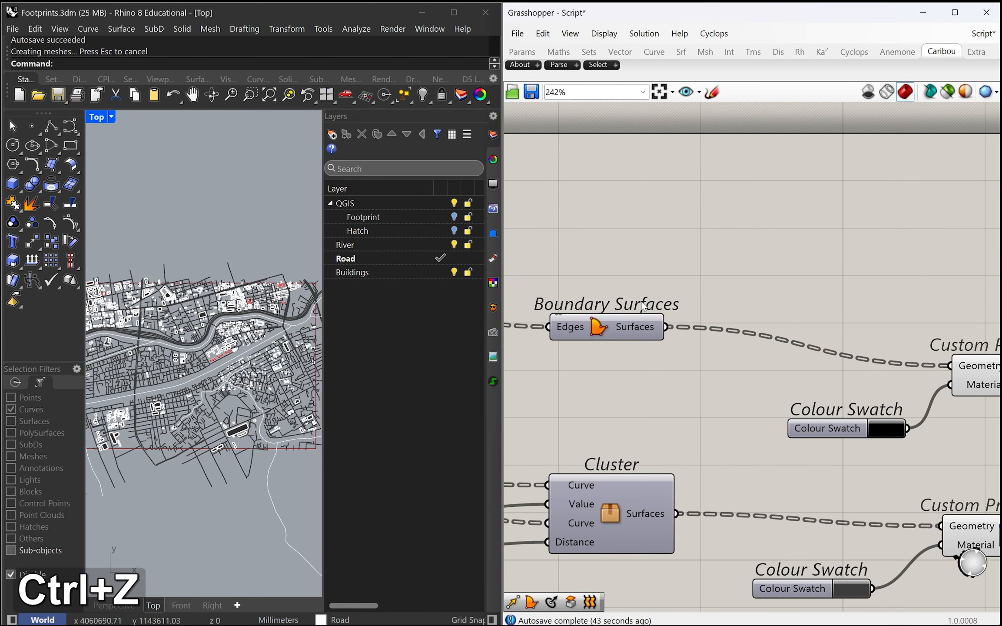
scroll(195, 261, "up", 2)
key("ctrl")
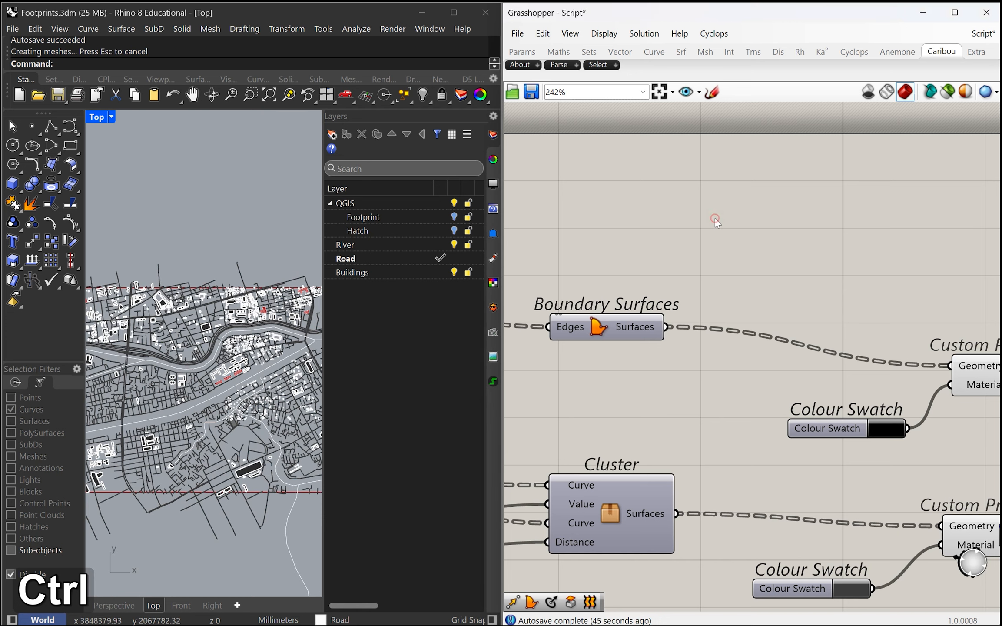
key("ctrl+y")
key("ctrl+z")
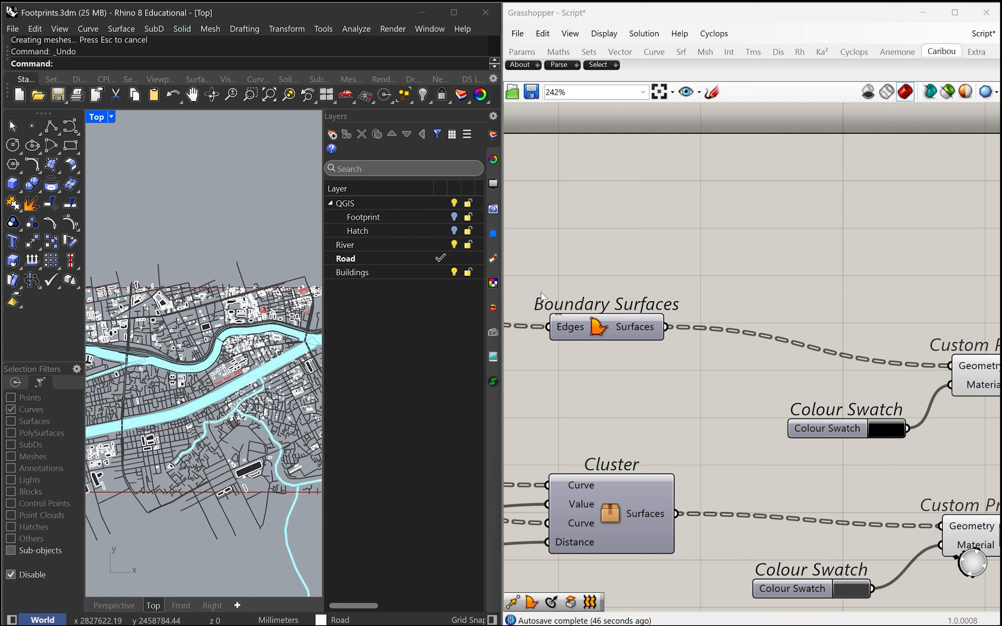
Step: Make Buildings the current layer and bake the buildings' Custom Preview geometry into it
left_click(440, 272)
right_click_drag(684, 287, 543, 283)
left_click(752, 349)
middle_click(754, 351)
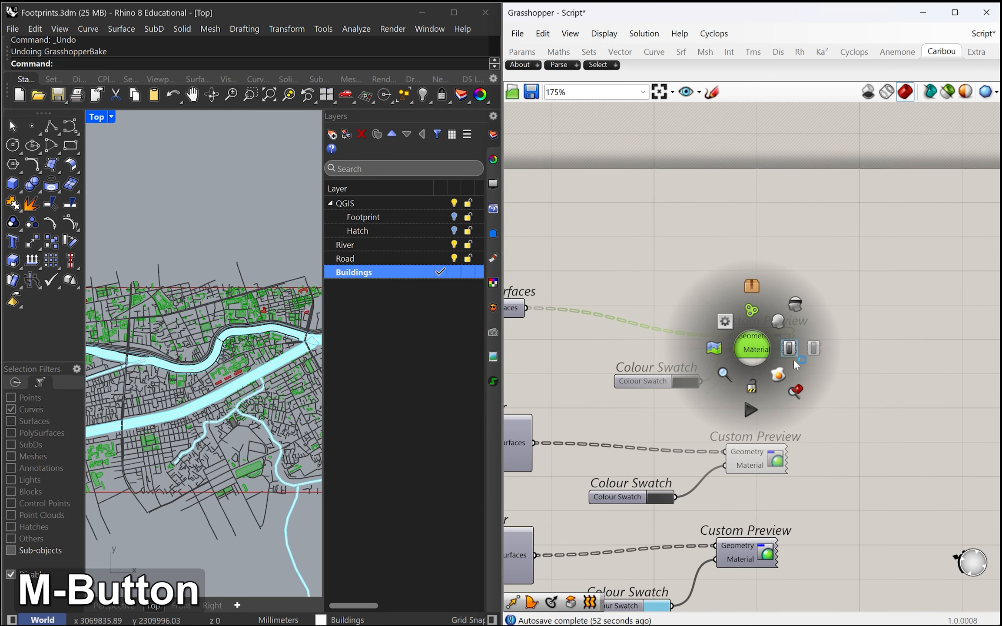
left_click(777, 376)
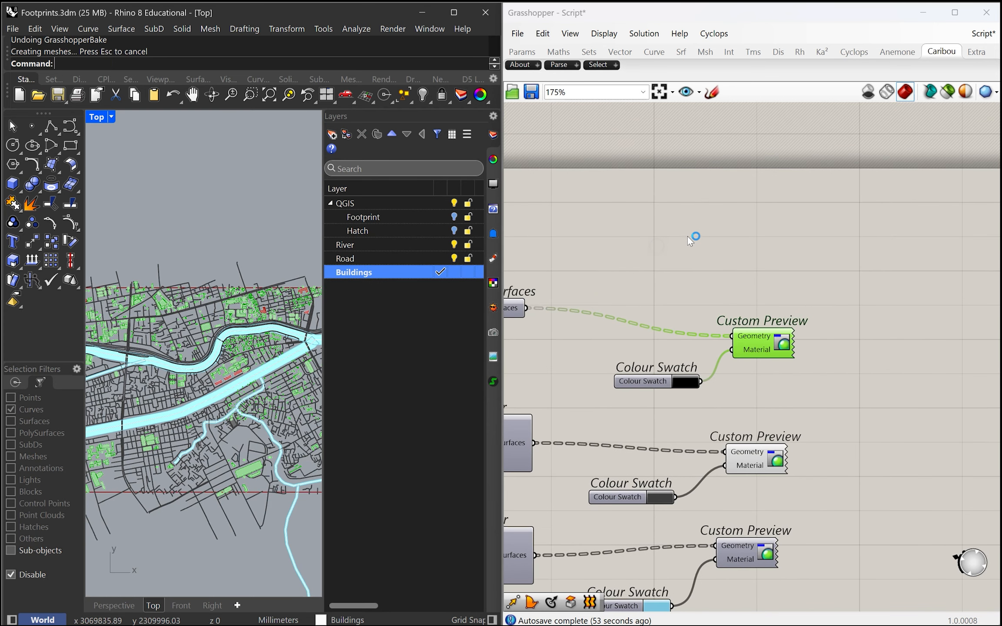
Step: Turn off the preview of the buildings' Custom Preview component with the black Colour Swatch
scroll(631, 276, "down", 2)
key("Escape")
scroll(629, 296, "up", 4)
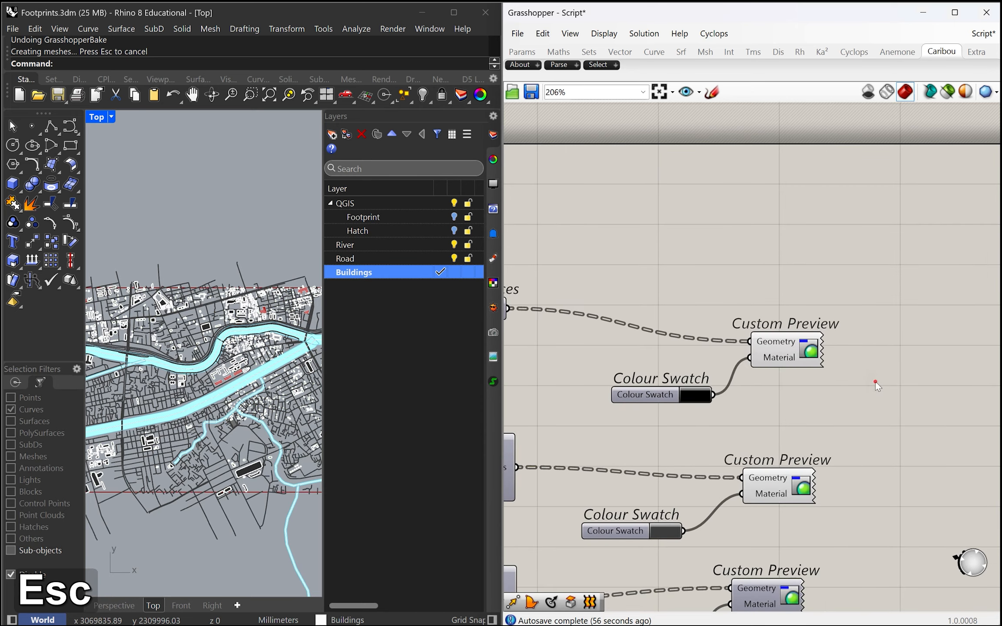
left_click(780, 351)
middle_click(782, 354)
scroll(765, 282, "down", 4)
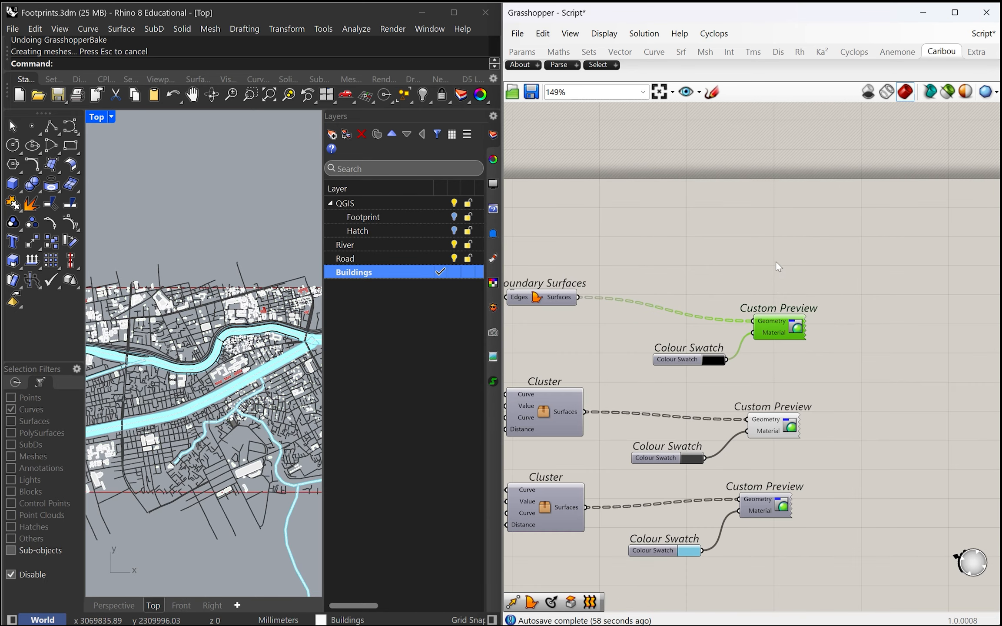
Step: Make Road the current layer and bake the roads' Custom Preview geometry, the one with the dark grey Colour Swatch, into it
scroll(717, 409, "up", 6)
left_click(771, 436)
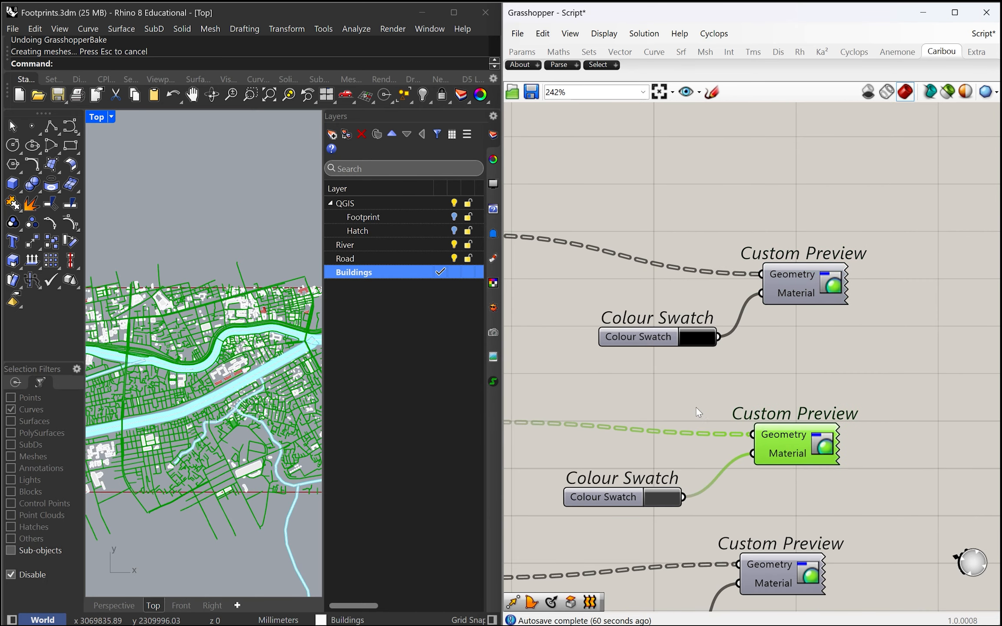
scroll(697, 407, "down", 4)
scroll(610, 415, "up", 3)
scroll(613, 414, "down", 4)
scroll(519, 334, "up", 5)
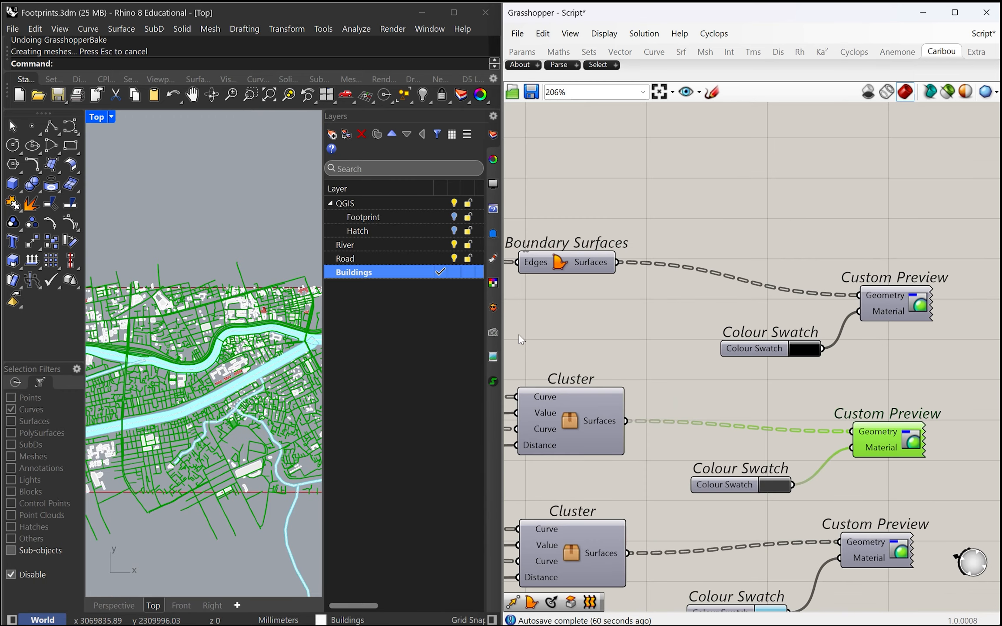
left_click(439, 258)
middle_click(889, 432)
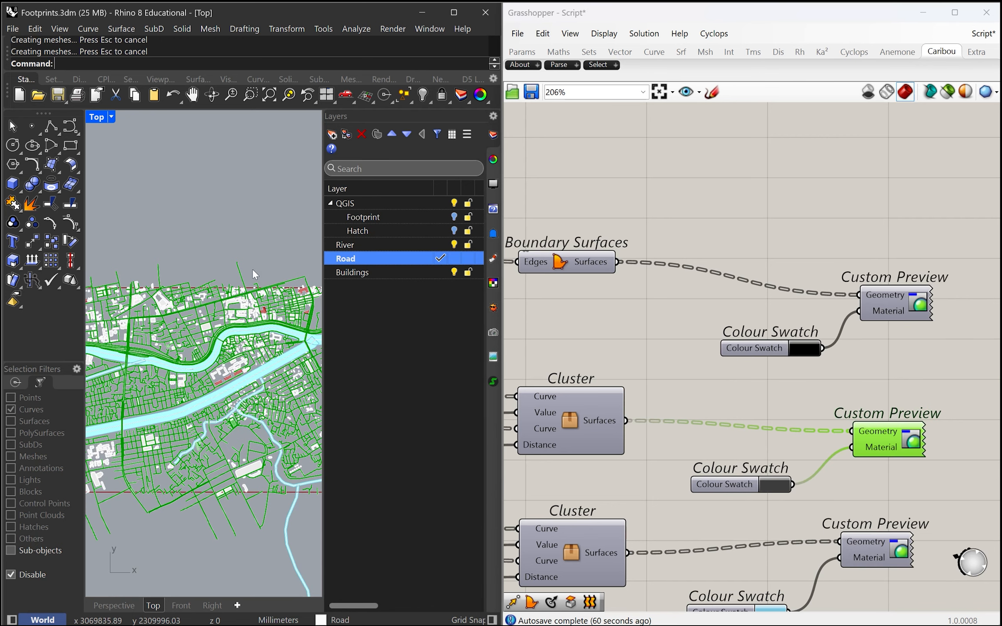
key("Escape")
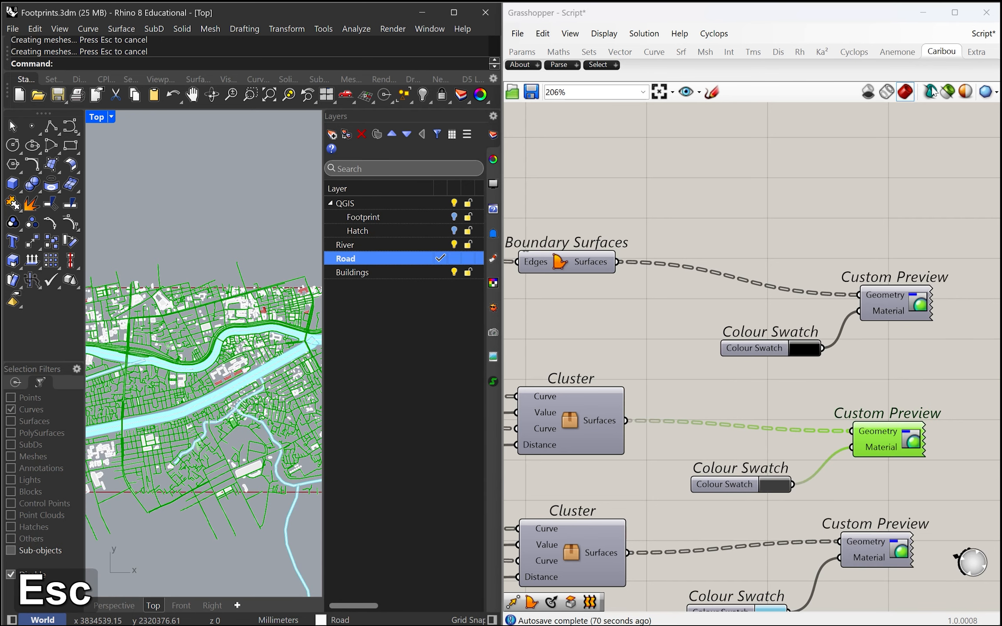
scroll(724, 245, "down", 9)
left_click_drag(823, 494, 522, 229)
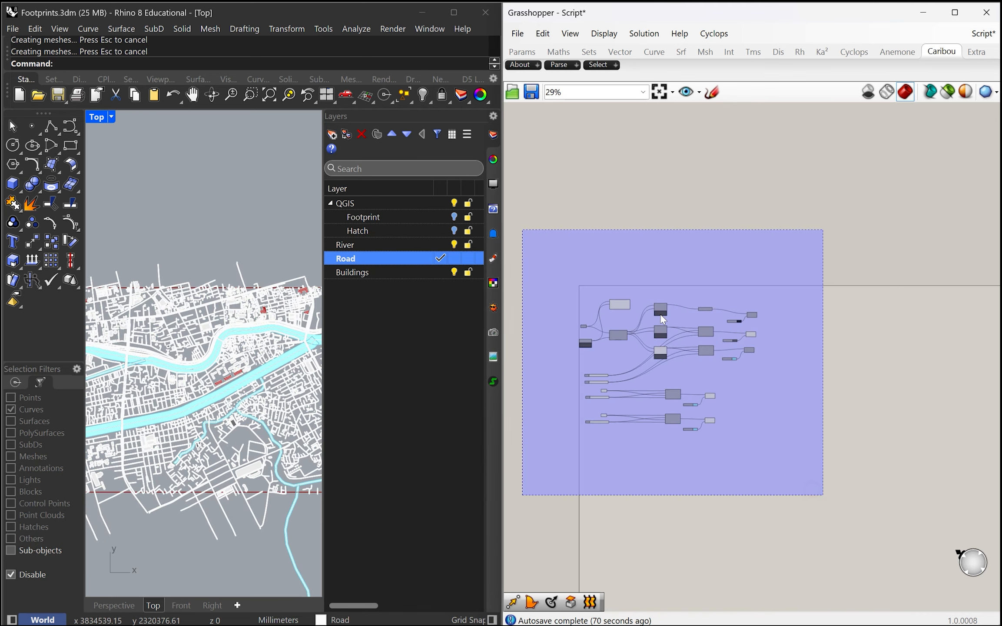
middle_click(661, 317)
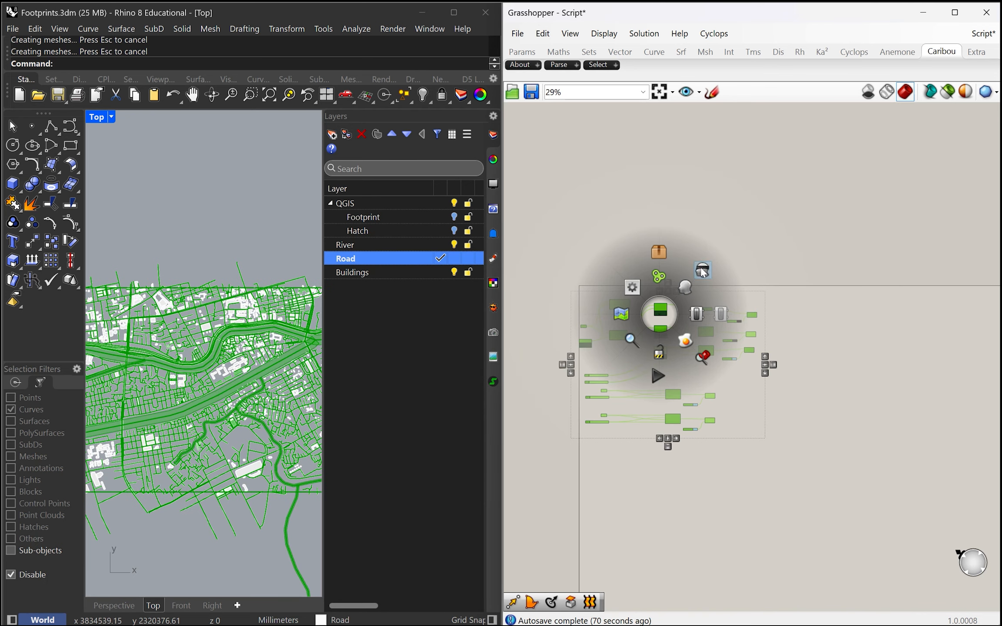
key("Escape")
scroll(616, 379, "up", 5)
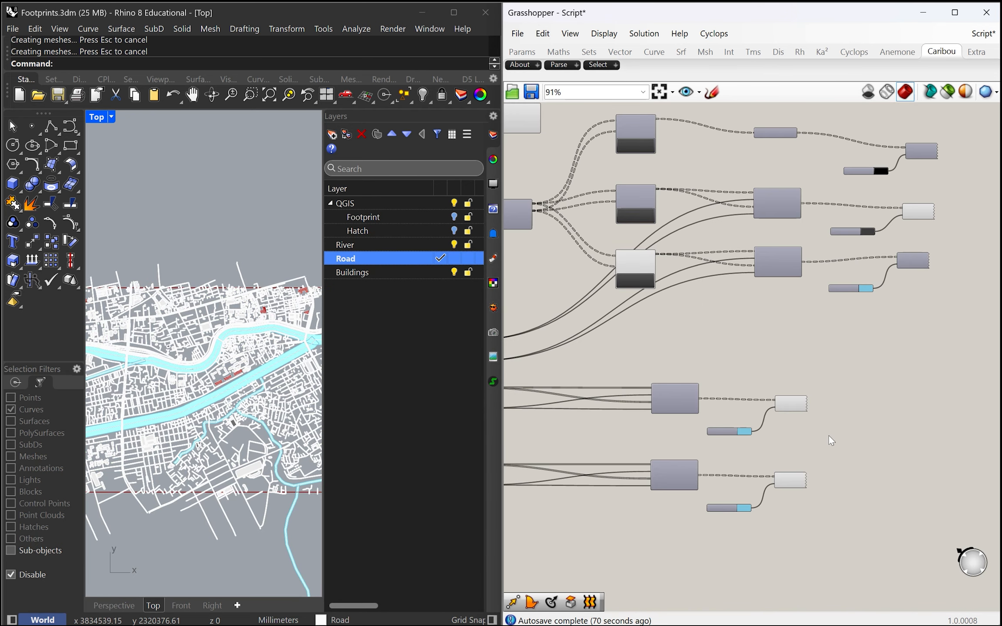
Step: Make River the current layer and bake both Custom Preview components of the referenced river clusters into it
left_click(440, 245)
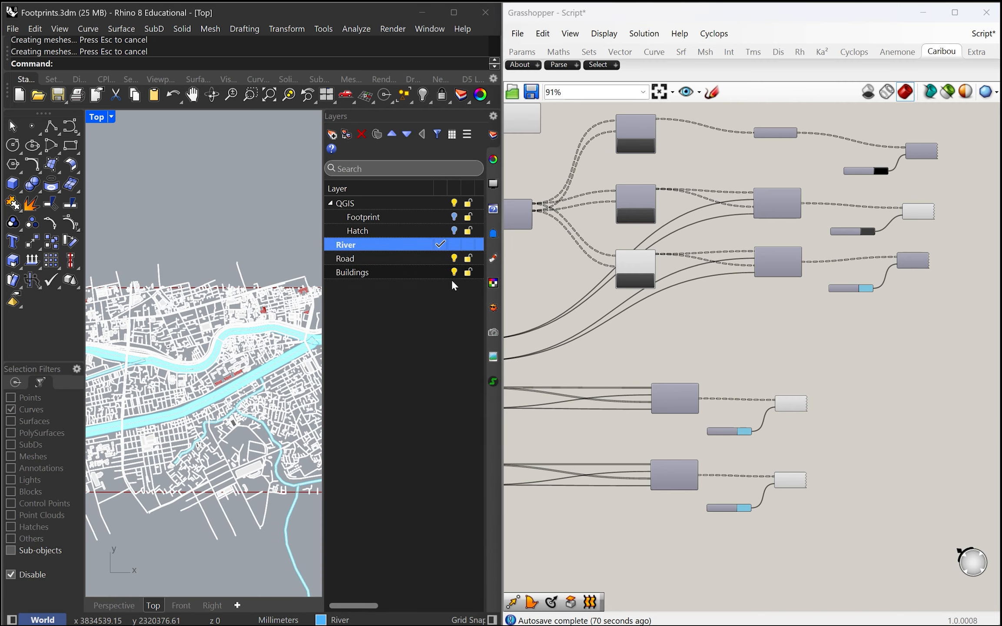
scroll(834, 487, "up", 4)
left_click(831, 470)
left_click(823, 310, "shift")
middle_click(824, 311)
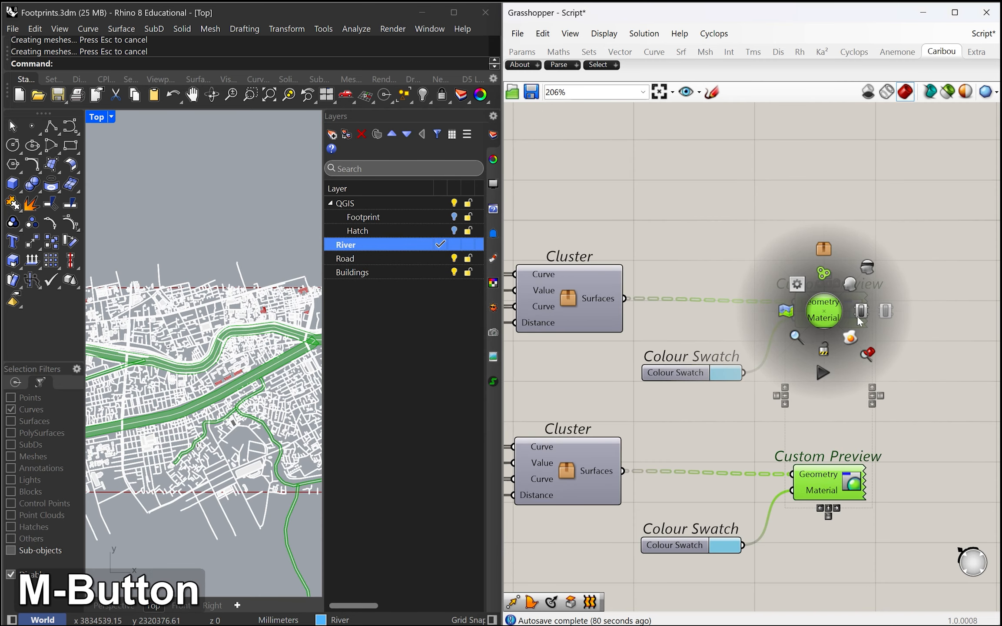
left_click(850, 337)
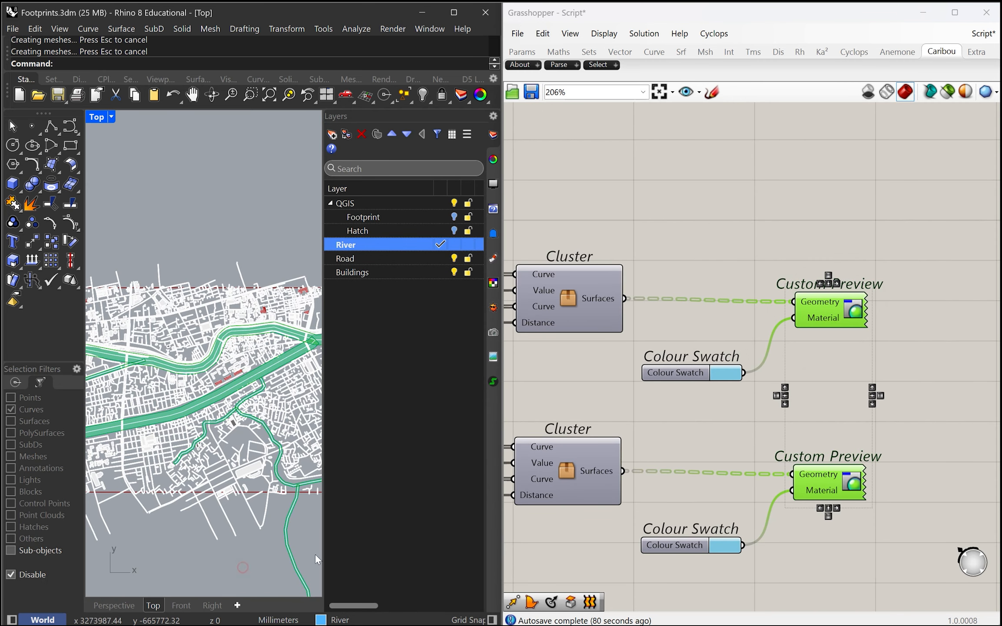
Step: Make Road the current layer and turn off the preview of all components in the Grasshopper definition
left_click(441, 259)
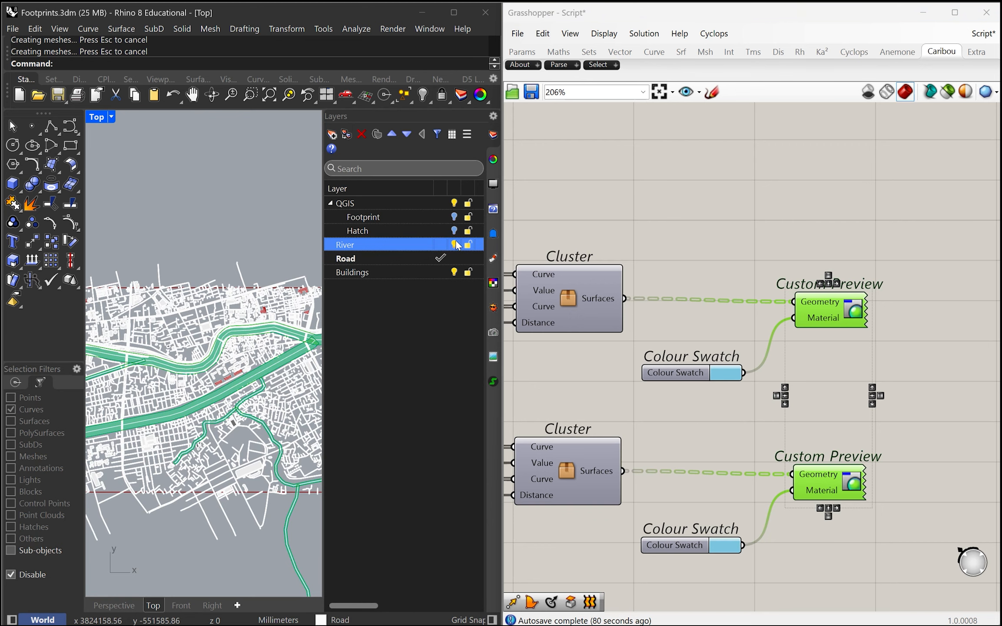
left_click(799, 369)
scroll(799, 369, "down", 2)
scroll(799, 369, "down", 5)
left_click_drag(898, 451, 643, 258)
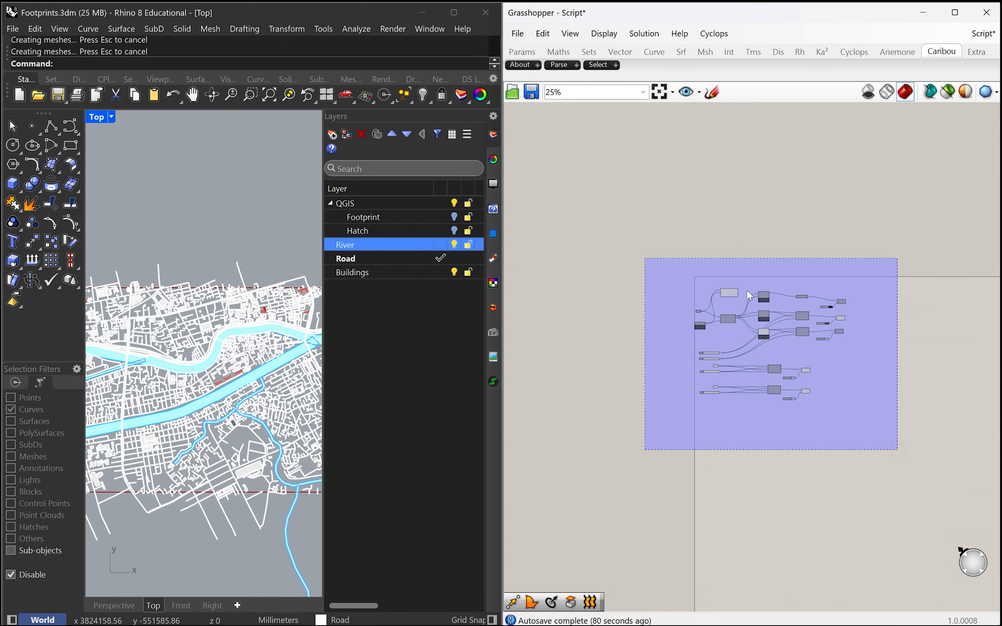
middle_click(747, 290)
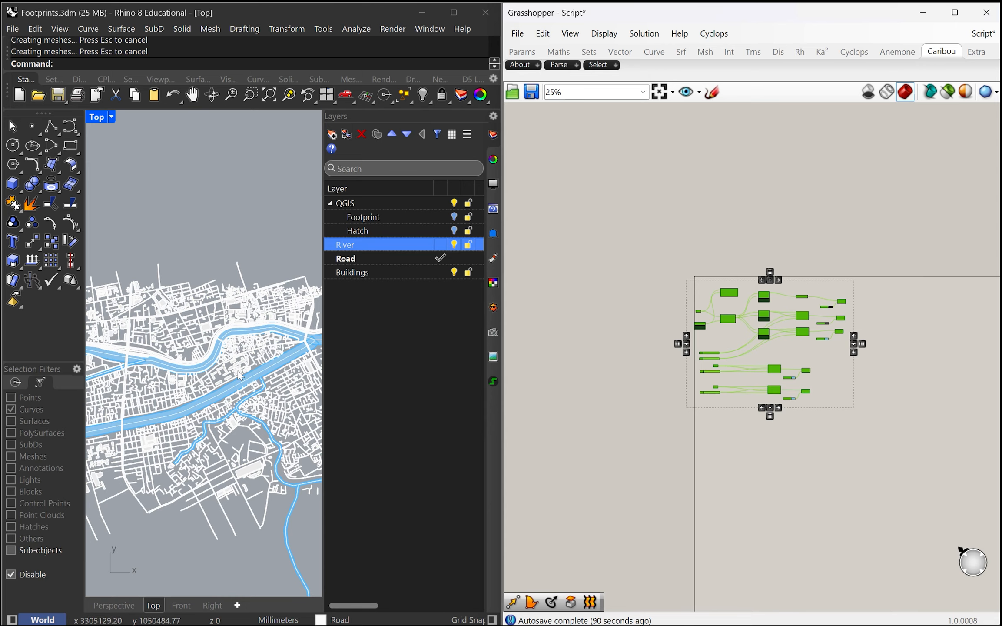
Step: Maximise the Rhino window and minimise Grasshopper to show the baked map across the screen
scroll(224, 367, "up", 9)
scroll(150, 235, "down", 7)
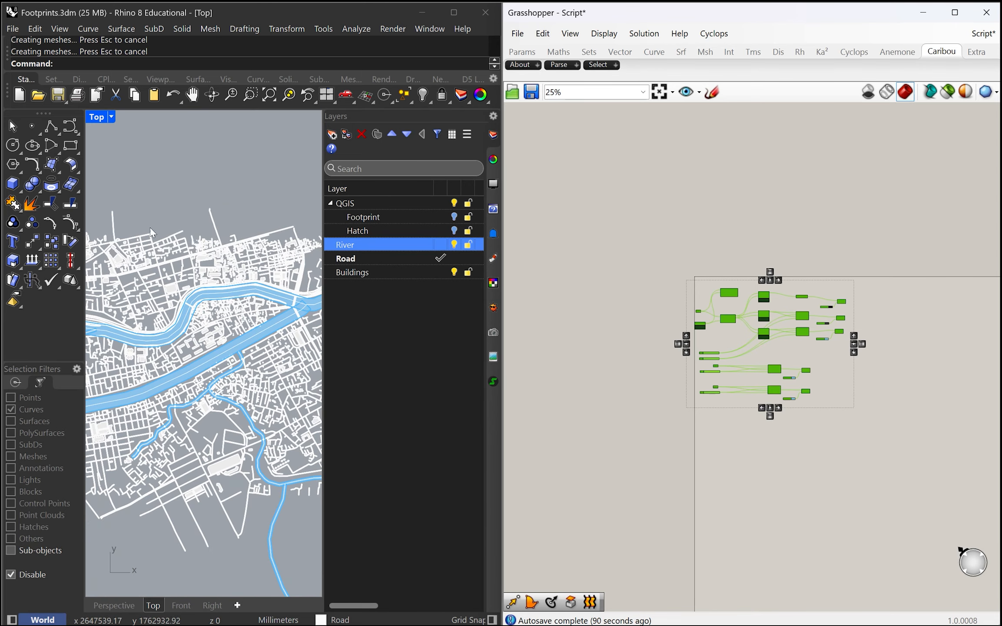
left_click(112, 116)
key("Escape")
left_click_drag(243, 12, 292, 1)
scroll(253, 362, "down", 4)
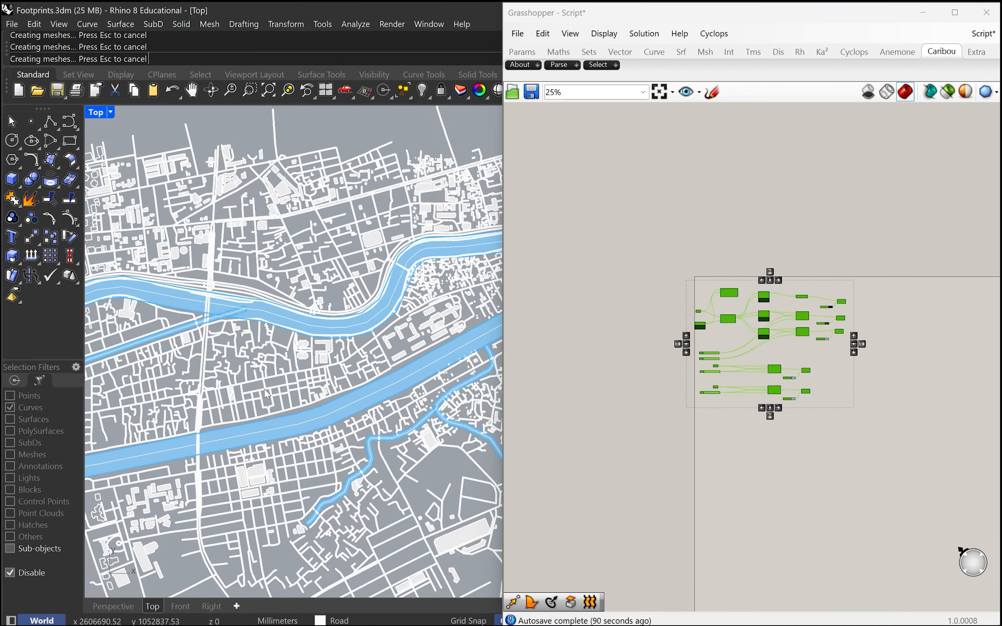
scroll(238, 367, "down", 3)
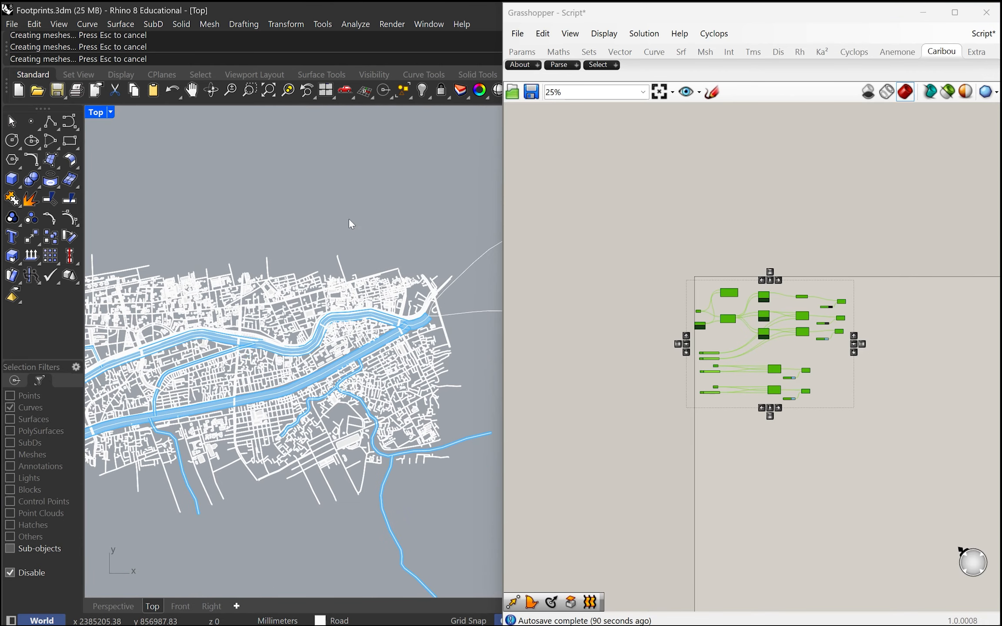
left_click(923, 12)
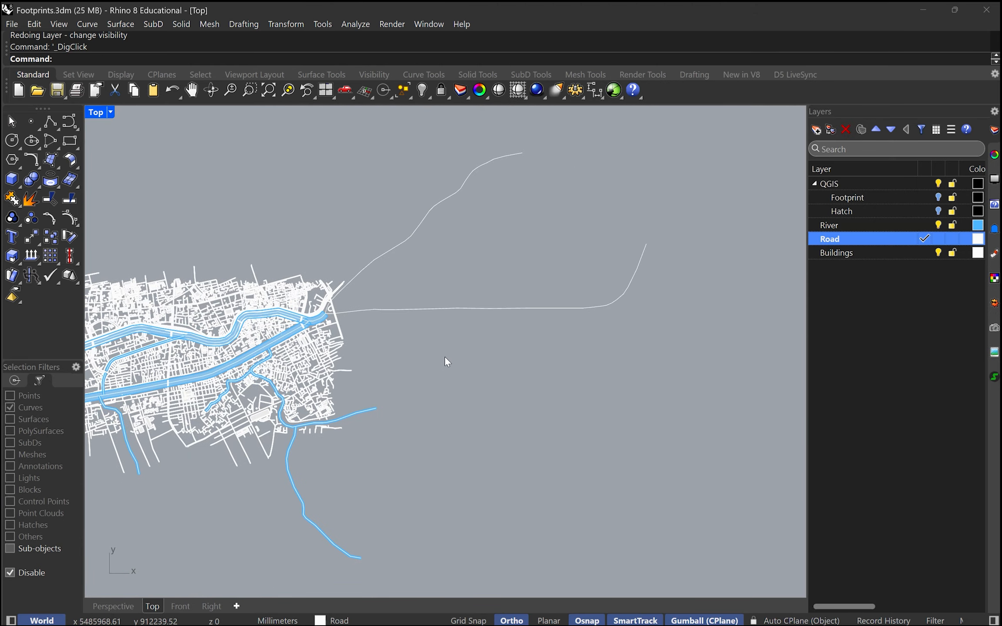
Step: Set the display mode of the Top viewport to Diagrams
scroll(266, 361, "up", 10)
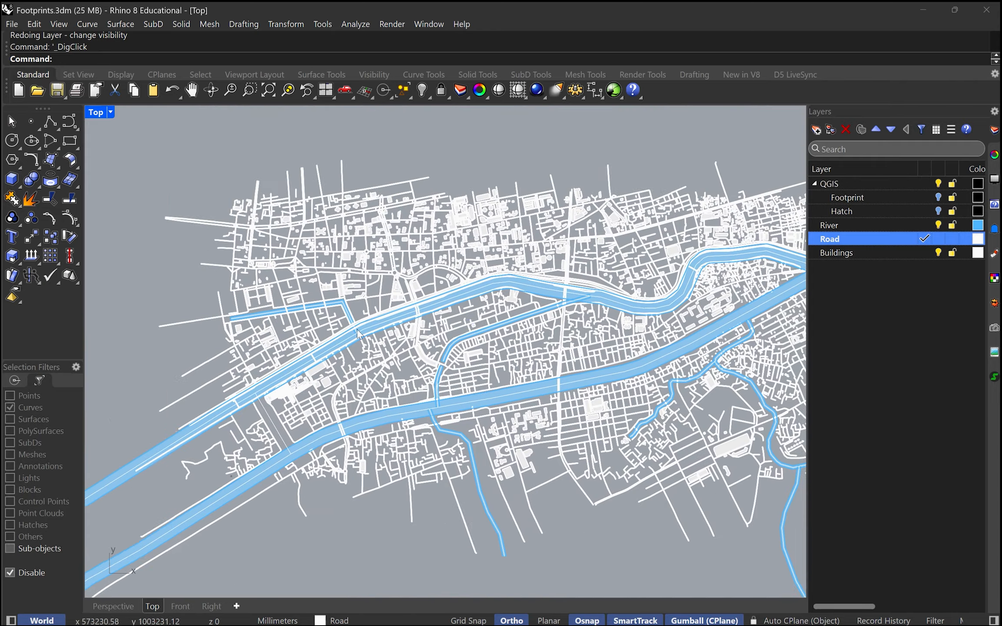
scroll(357, 333, "down", 2)
left_click(111, 113)
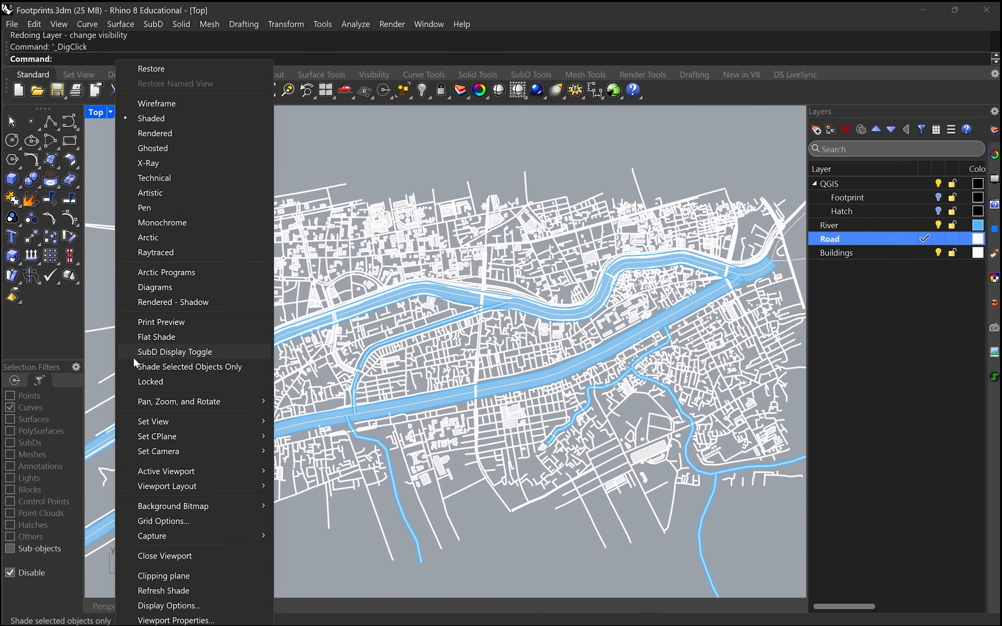
left_click(174, 281)
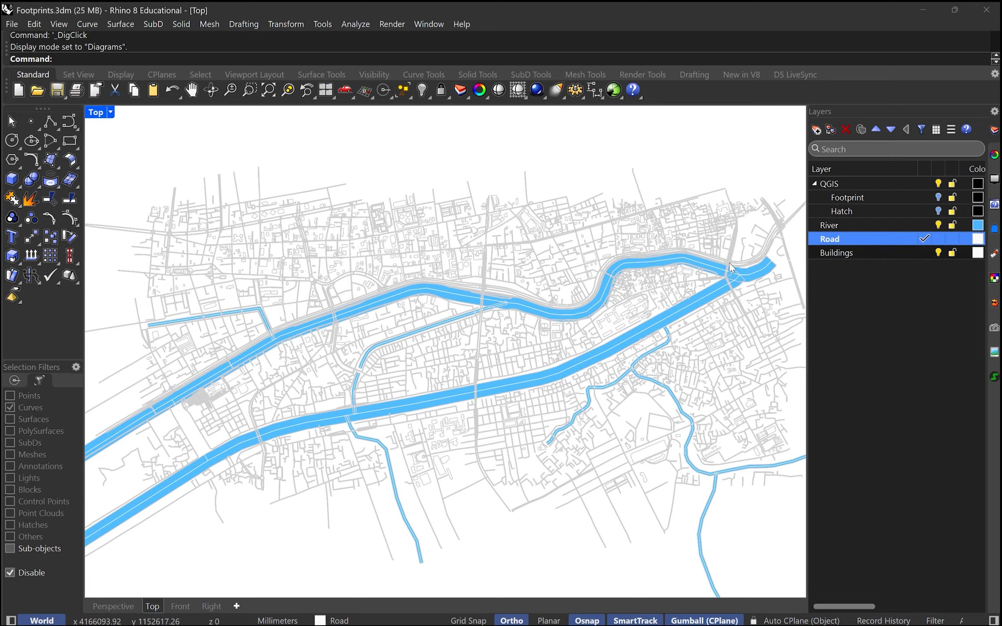
Step: Set the colour of the Buildings layer to dark grey #2C2C2C
scroll(709, 253, "up", 15)
scroll(523, 278, "down", 15)
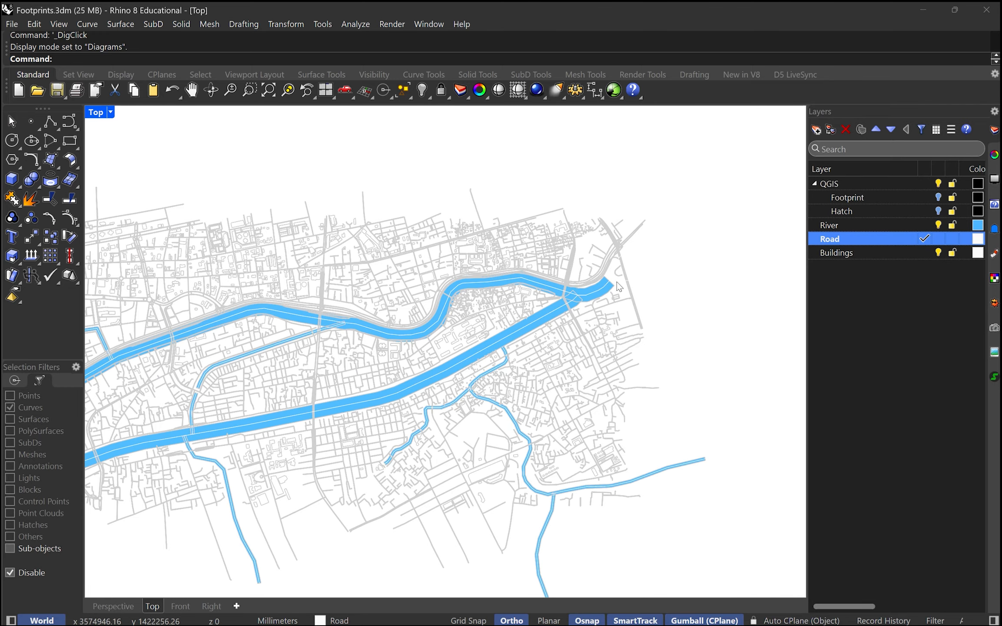
scroll(559, 280, "up", 5)
scroll(559, 280, "down", 3)
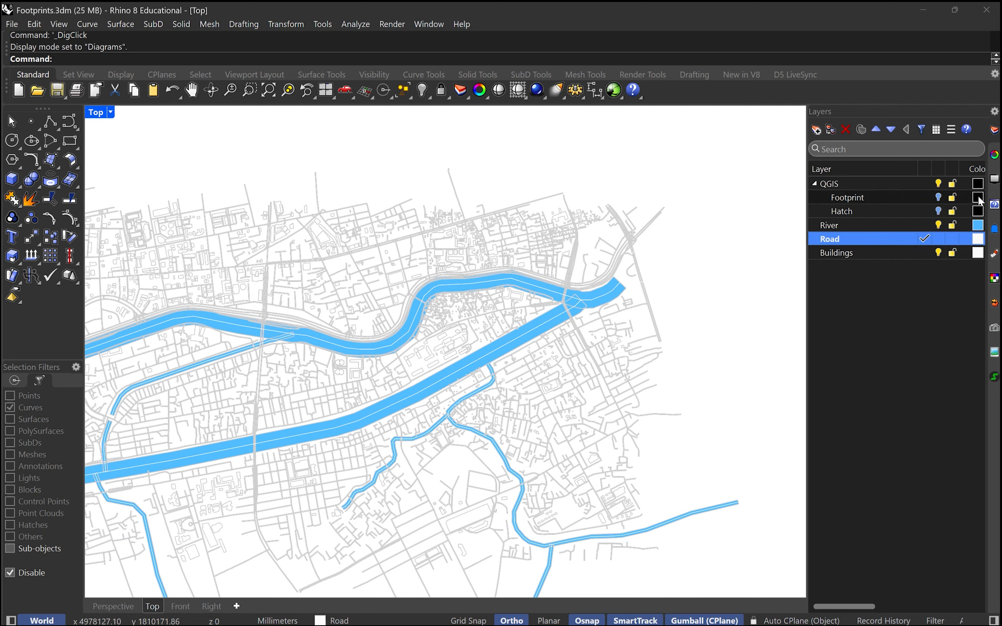
left_click(978, 254)
left_click(977, 254)
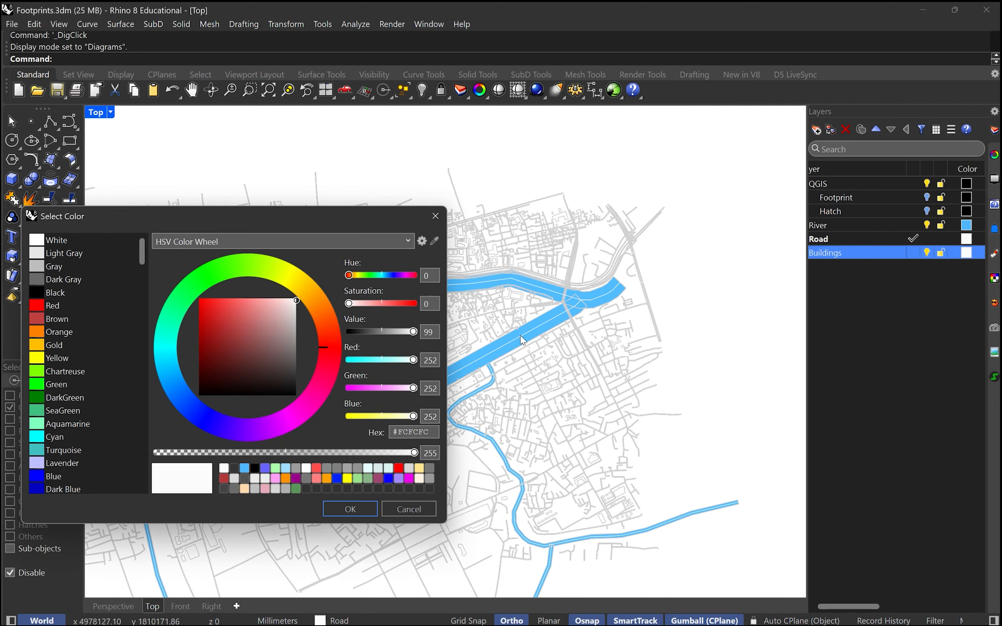
left_click_drag(267, 324, 310, 378)
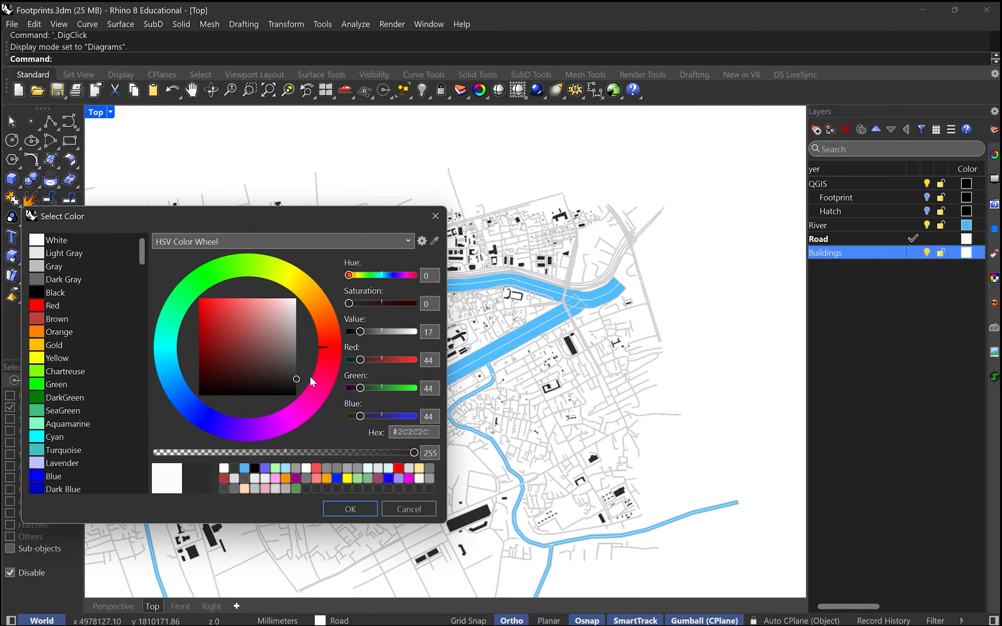
left_click(350, 509)
Step: Open the display options of the Diagrams mode and expand its Objects settings
scroll(253, 365, "up", 3)
scroll(256, 352, "down", 6)
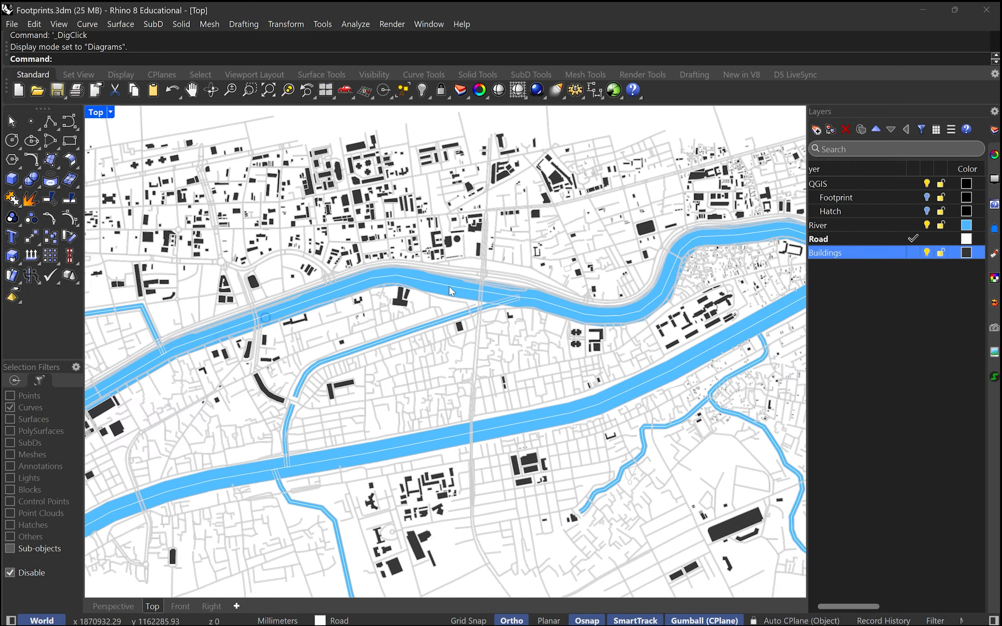
scroll(461, 346, "up", 8)
scroll(461, 346, "down", 5)
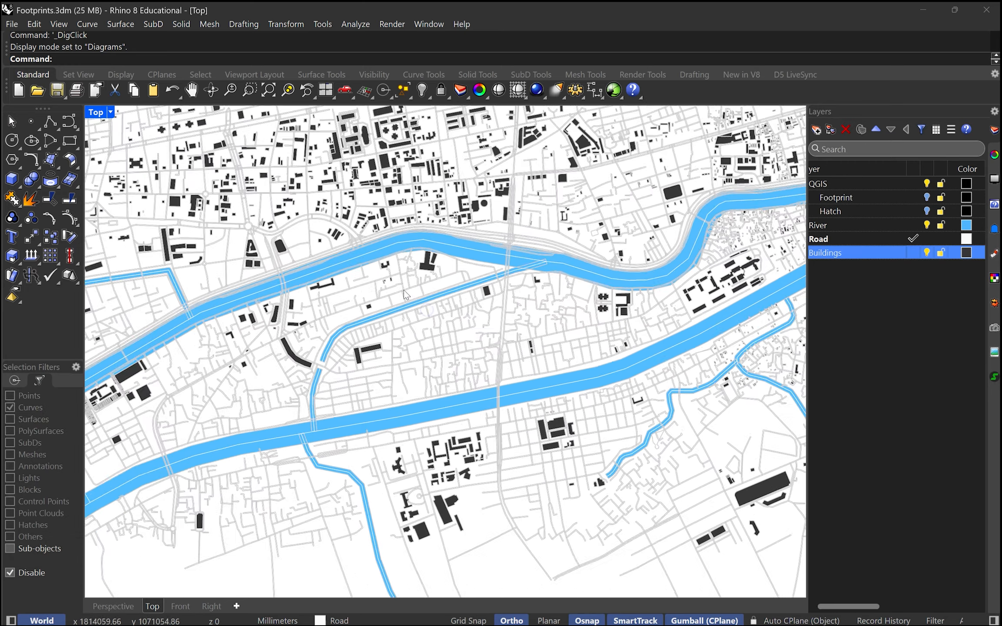
right_click_drag(457, 318, 364, 323)
scroll(183, 341, "up", 2)
scroll(287, 348, "down", 2)
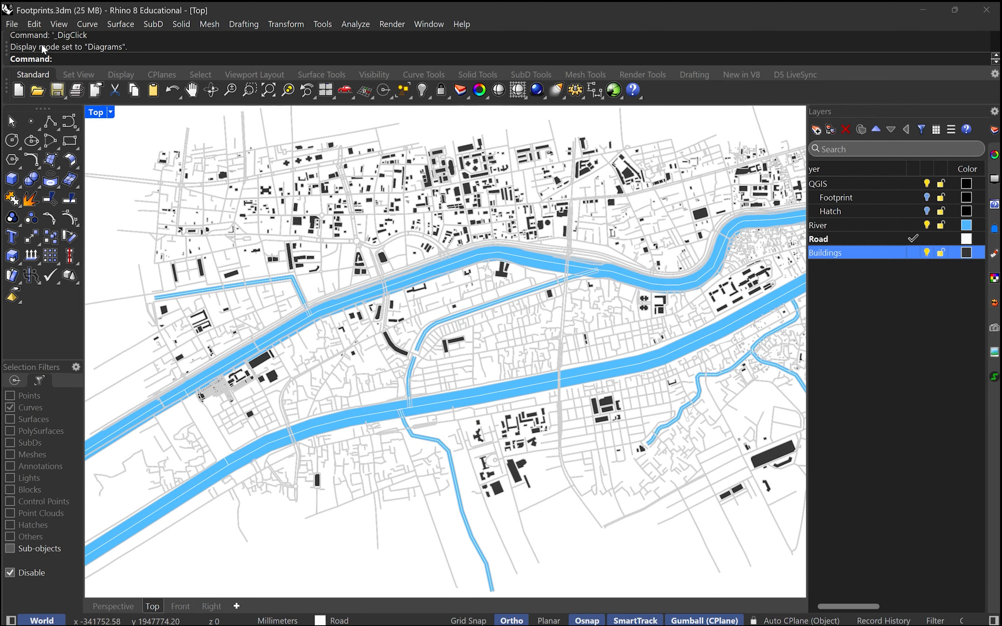
left_click(110, 112)
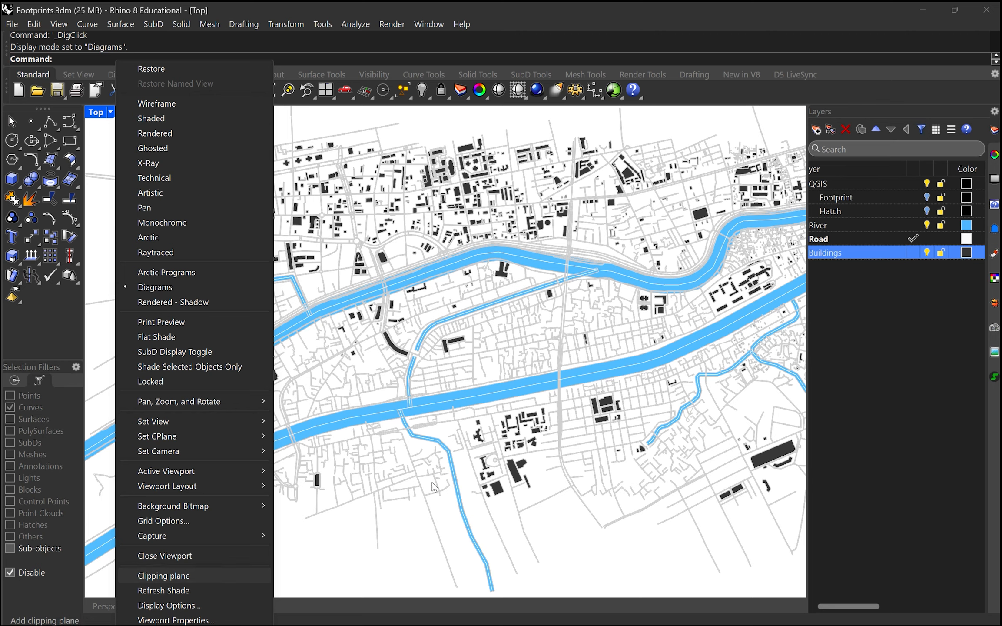
left_click(204, 606)
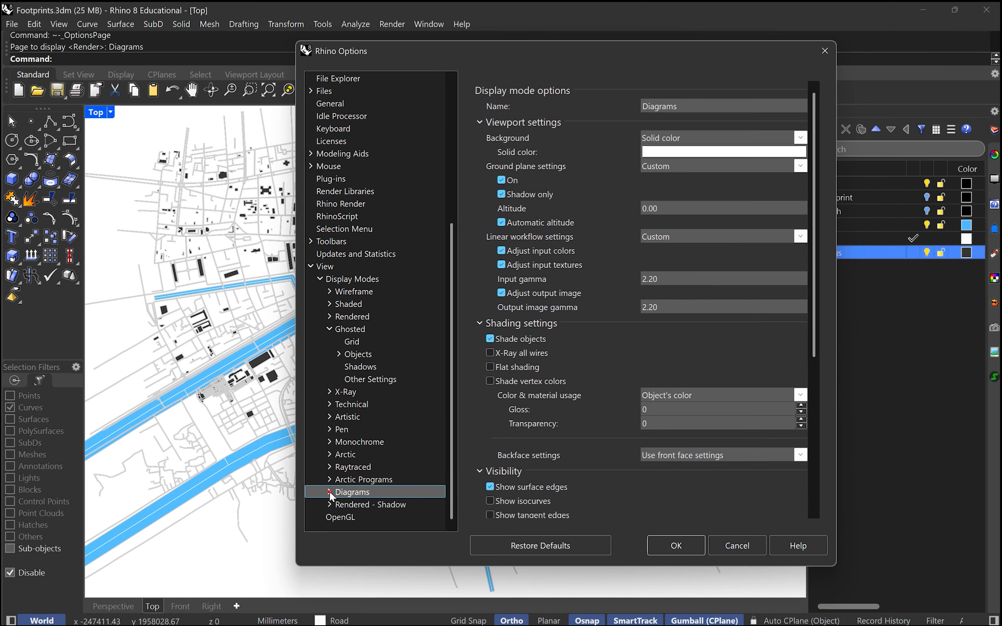
left_click(329, 491)
left_click(372, 464)
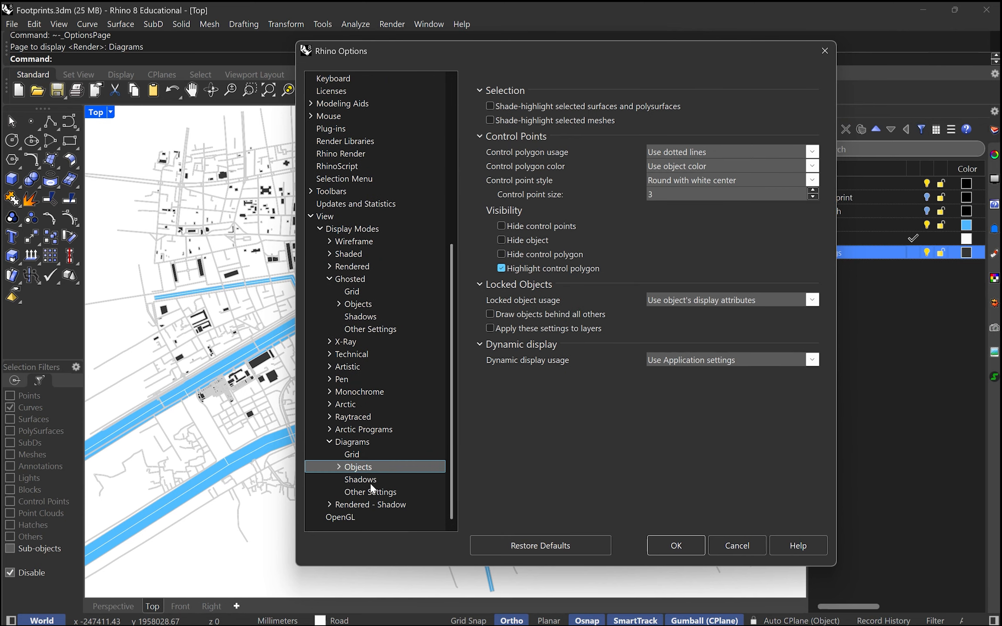
left_click(339, 467)
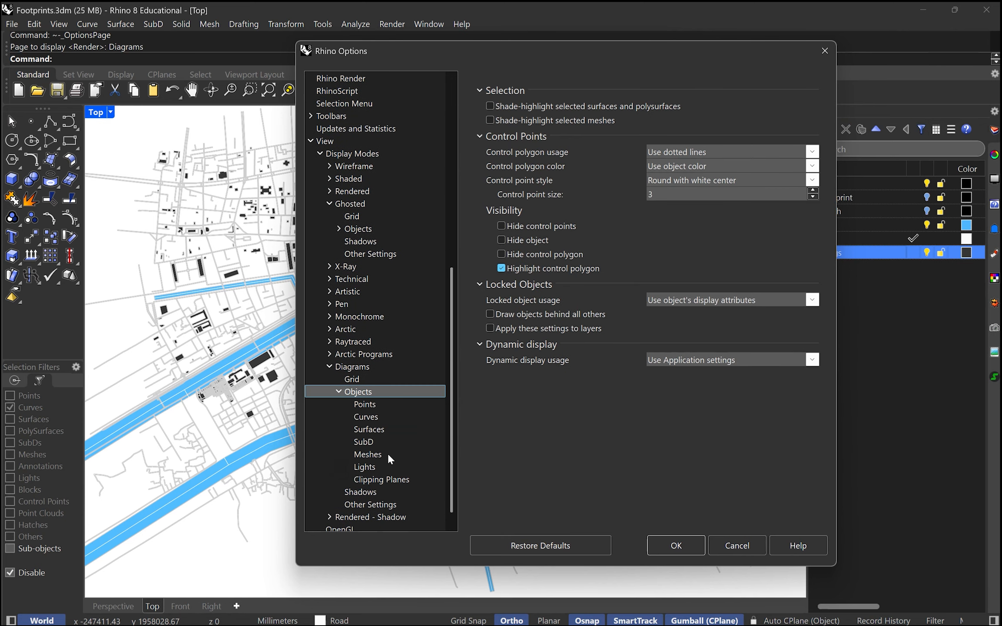
Step: Examine the Curves settings of the Diagrams mode, including the curve color usage choices, and its Grid settings
left_click(372, 418)
left_click(377, 430)
left_click(376, 418)
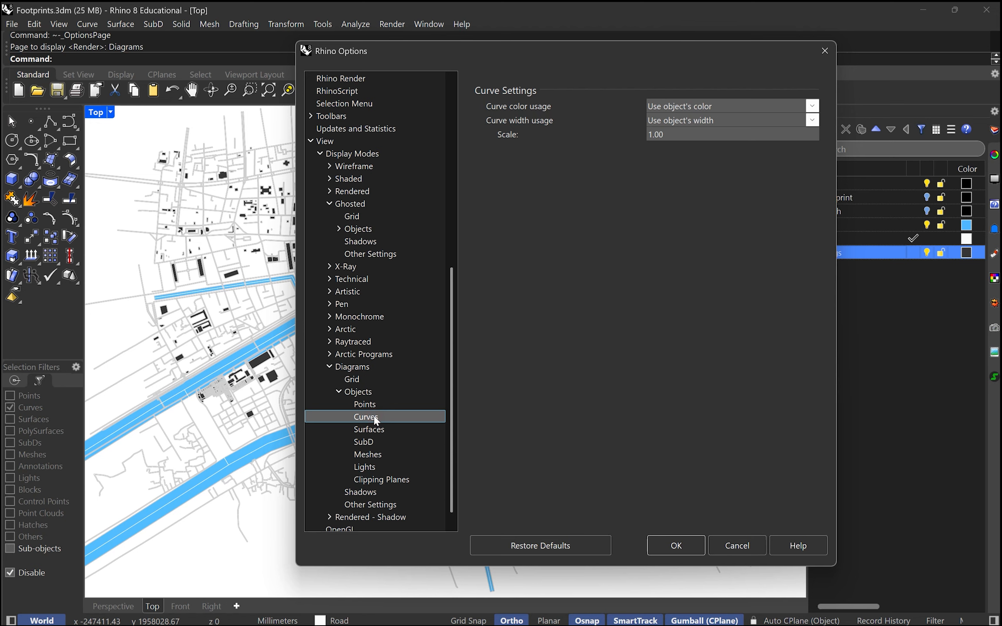
left_click(813, 106)
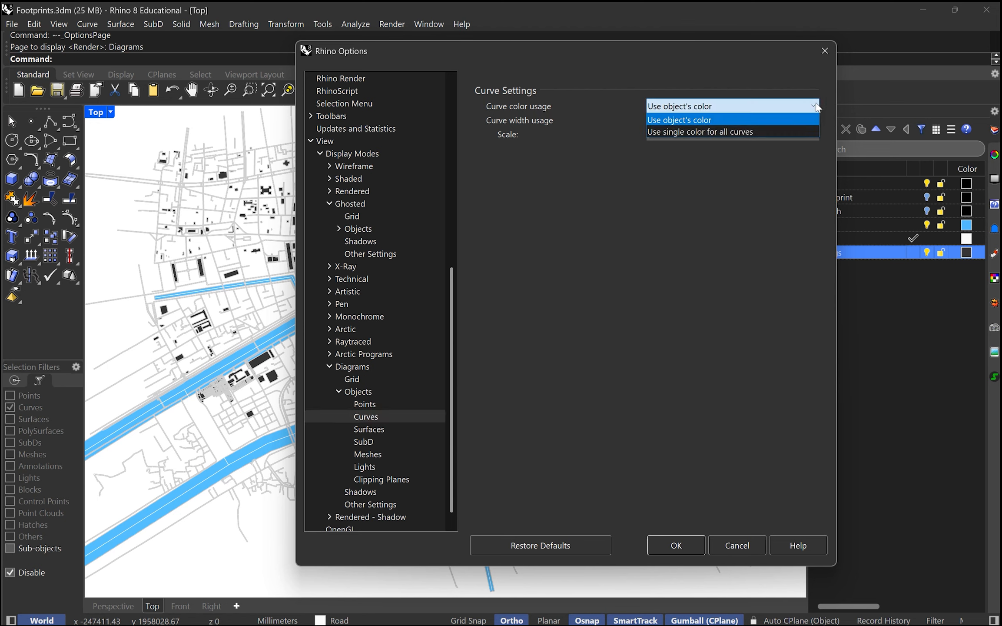
left_click(816, 105)
left_click(815, 105)
left_click(365, 390)
left_click(378, 379)
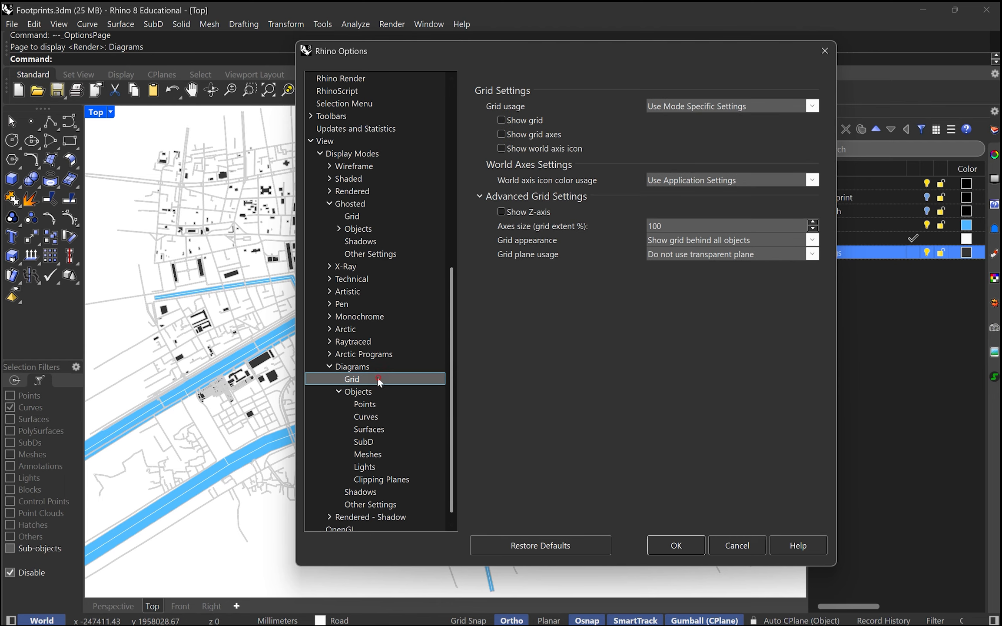
Step: Set the solid background colour of the Diagrams display mode to black
left_click(369, 367)
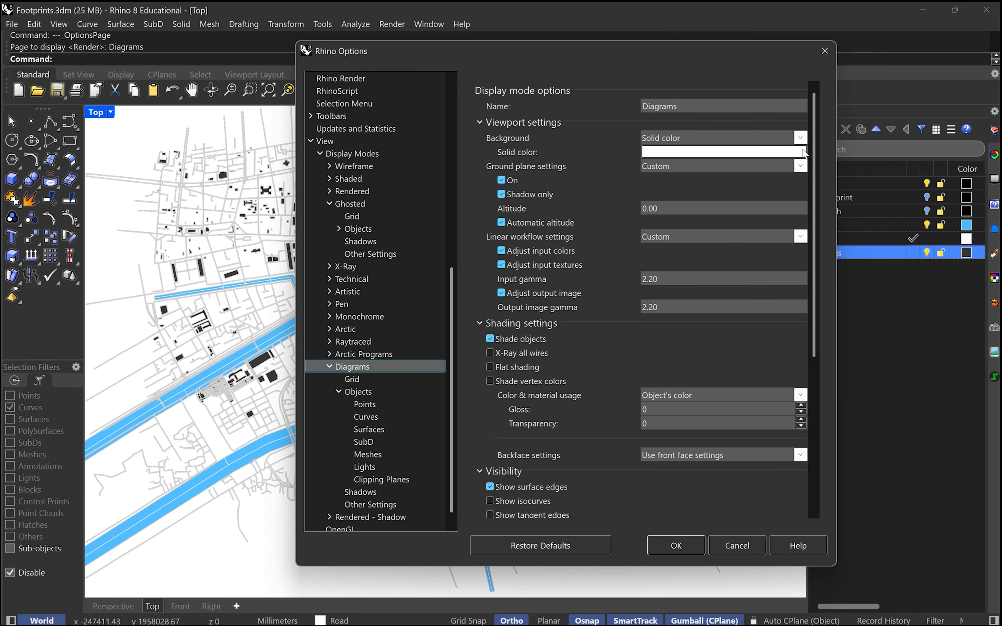
left_click(750, 152)
left_click(424, 490)
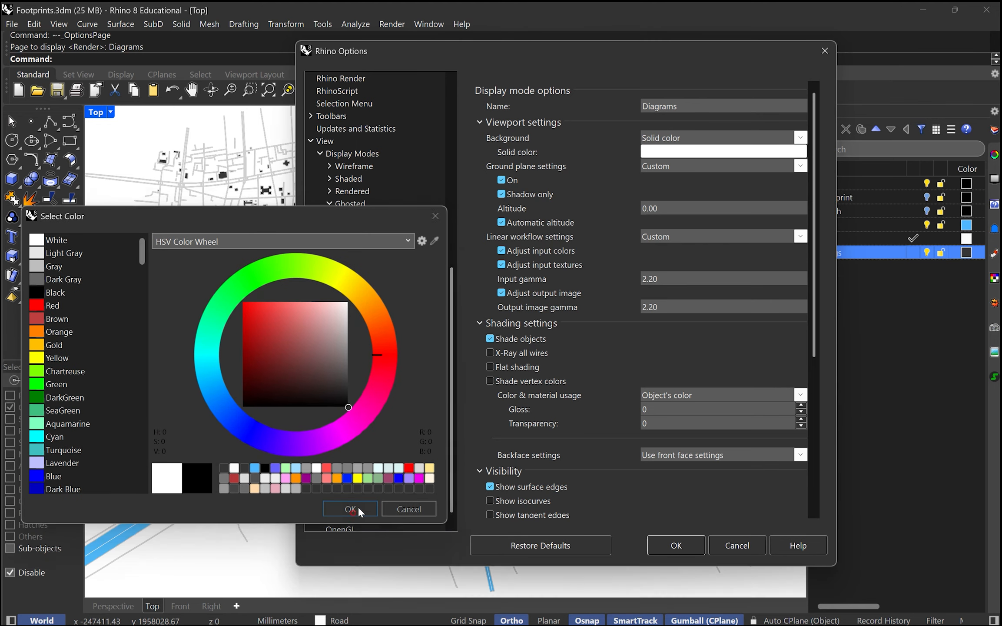
left_click(358, 506)
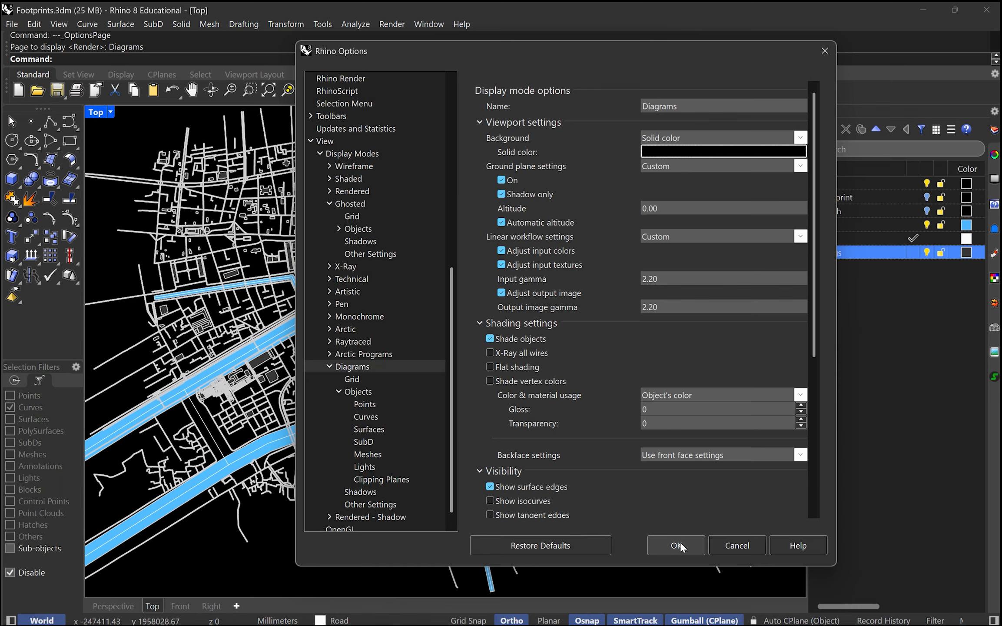
Step: Set the color usage of both surface edges and naked edges in the Diagrams mode to Use object's color
left_click(374, 404)
left_click(377, 391)
left_click(381, 406)
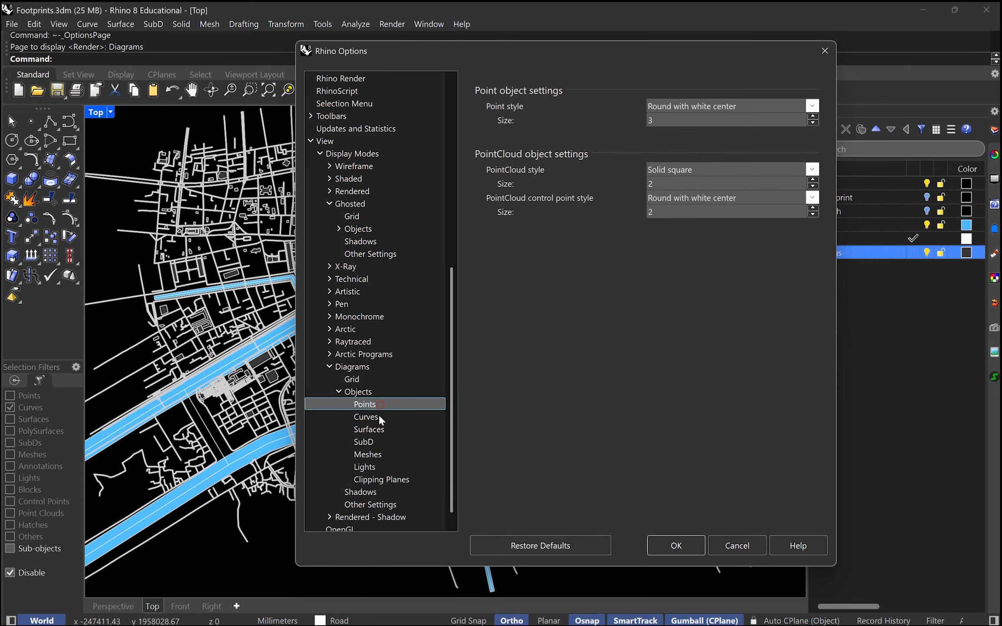
left_click(378, 415)
left_click(354, 463)
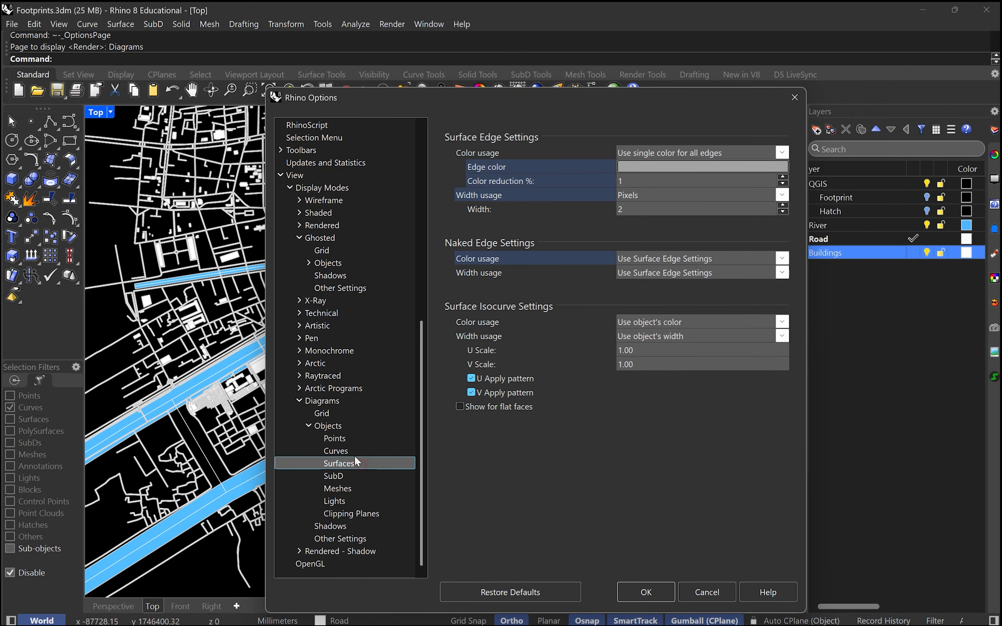
left_click(767, 152)
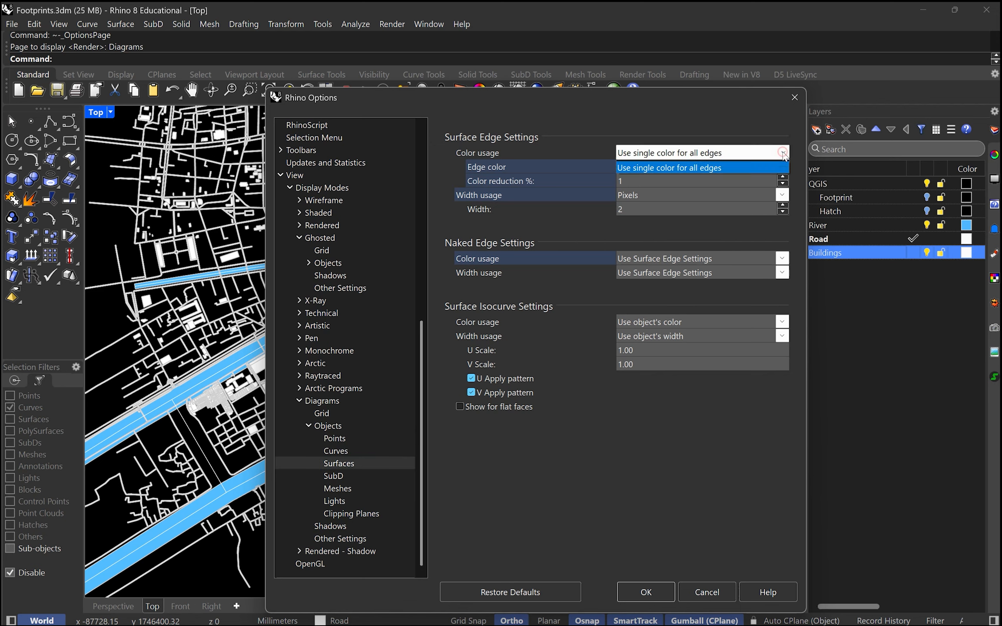
left_click(692, 167)
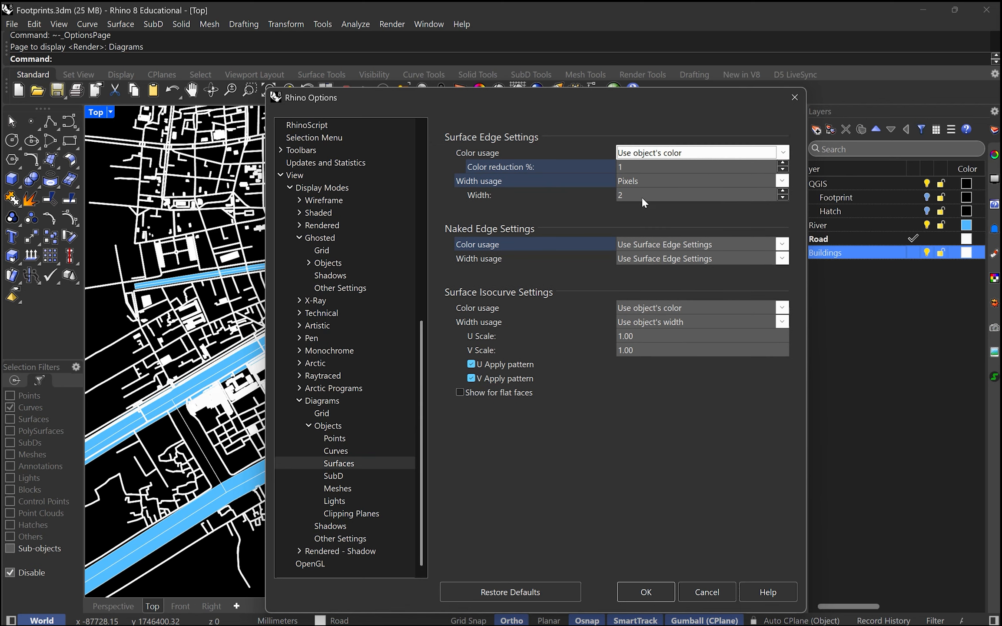
left_click(782, 246)
left_click(703, 271)
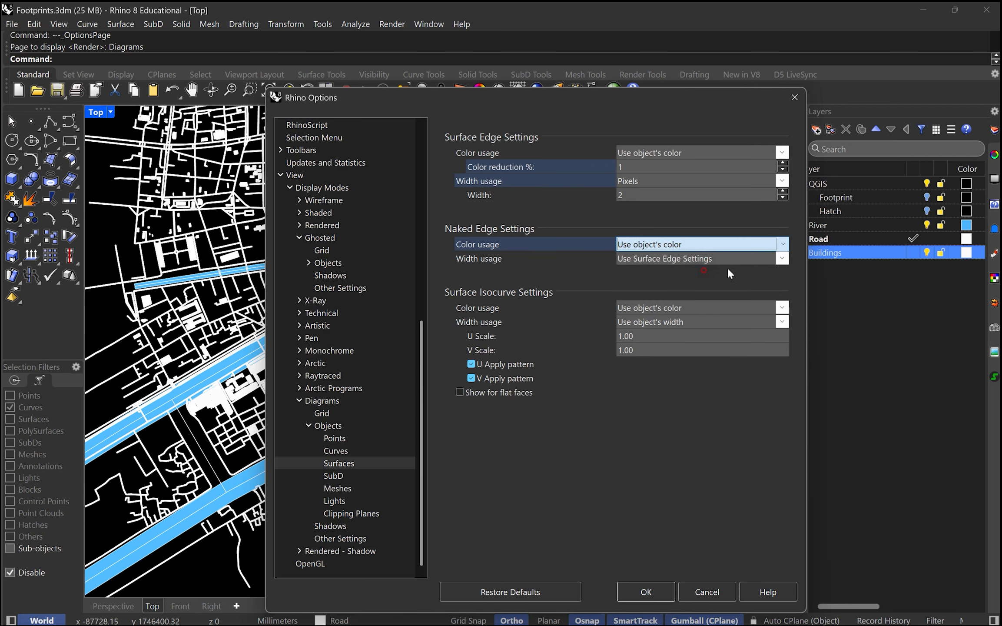
Step: Turn off Show curves in the Diagrams mode's visibility settings and apply the options
left_click(344, 426)
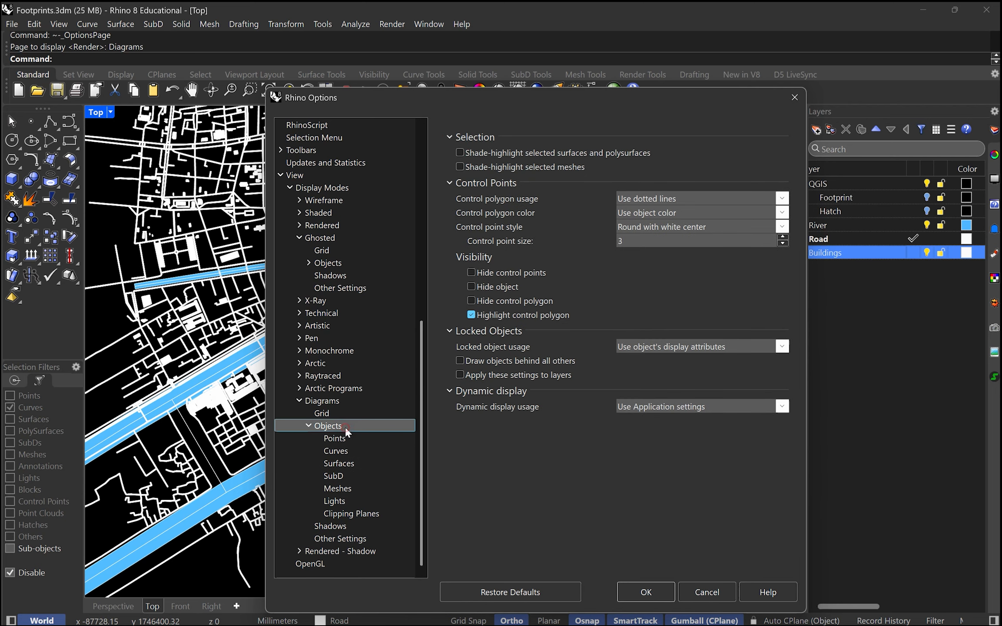
left_click(336, 399)
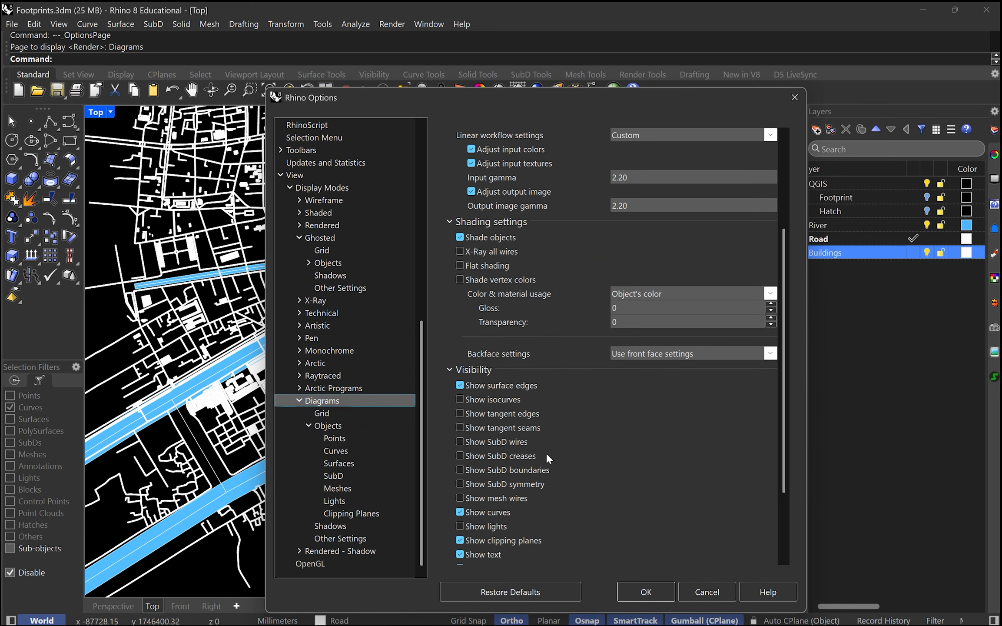
left_click(471, 513)
left_click(645, 594)
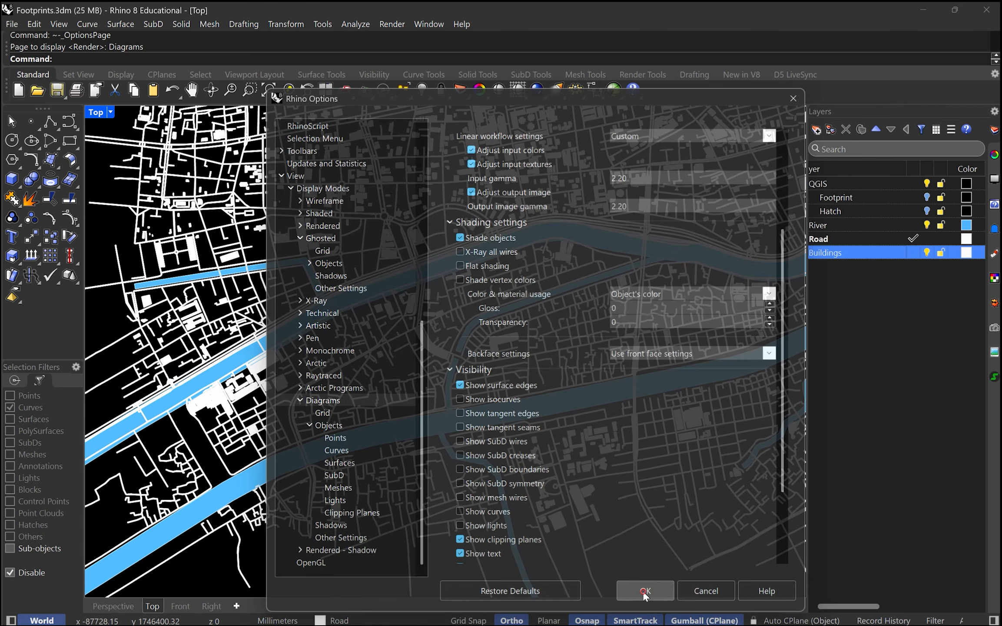
Step: Reopen the Diagrams mode's surface settings, set the surface edge width to 0 pixels and apply the options
scroll(469, 410, "up", 11)
scroll(469, 410, "down", 9)
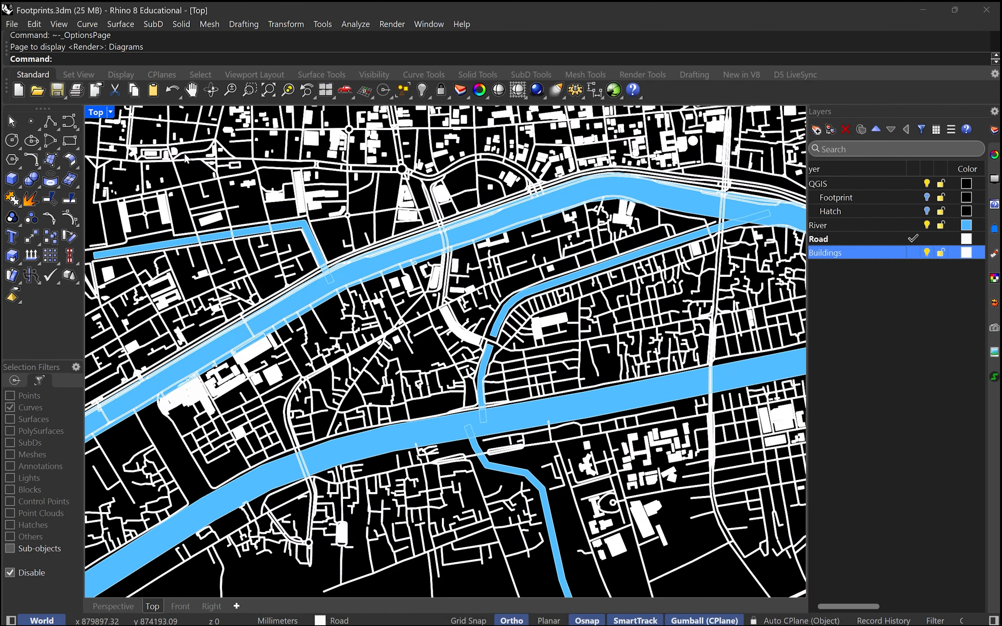
left_click(110, 113)
left_click(199, 606)
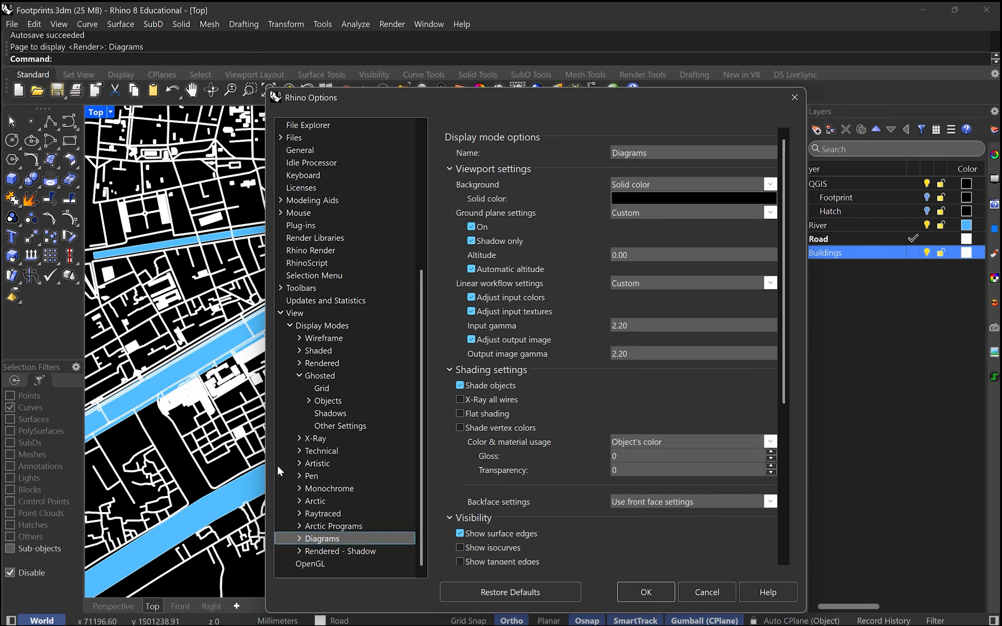
double_click(324, 538)
left_click(309, 513)
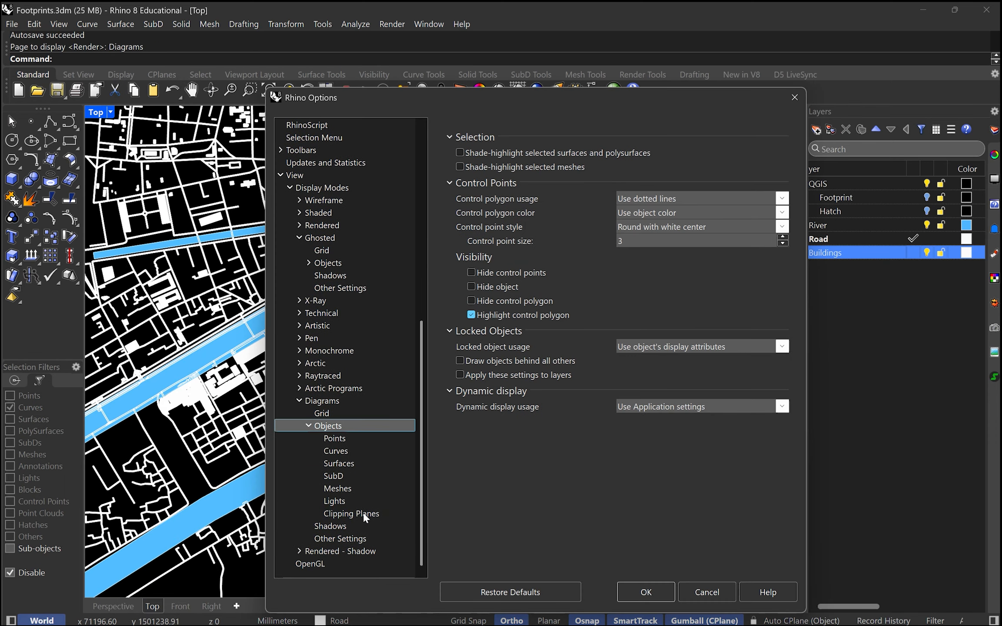
left_click(363, 513)
left_click(342, 464)
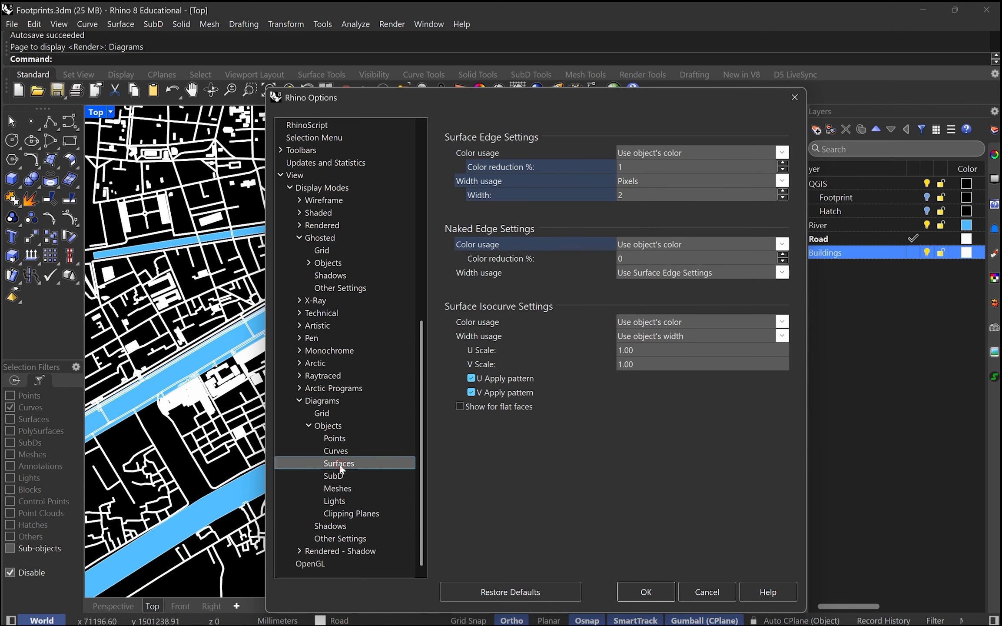
left_click(343, 450)
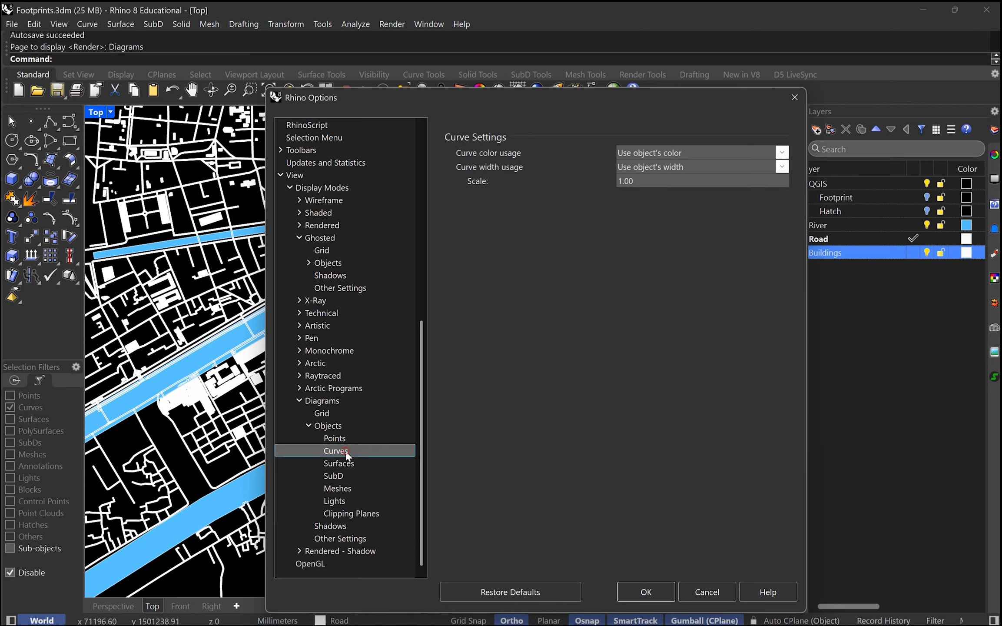
left_click(347, 463)
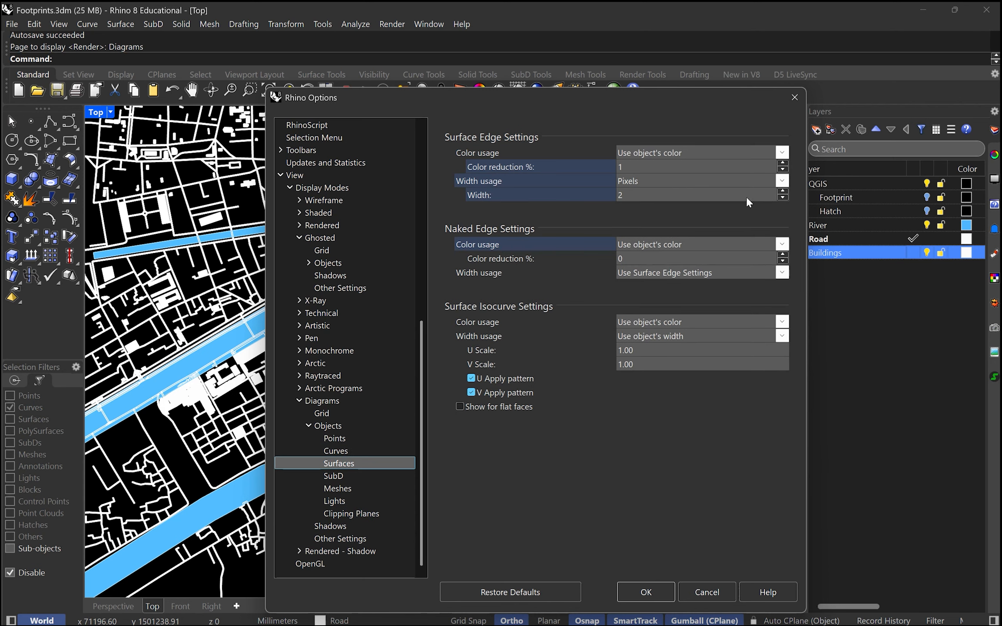
double_click(719, 195)
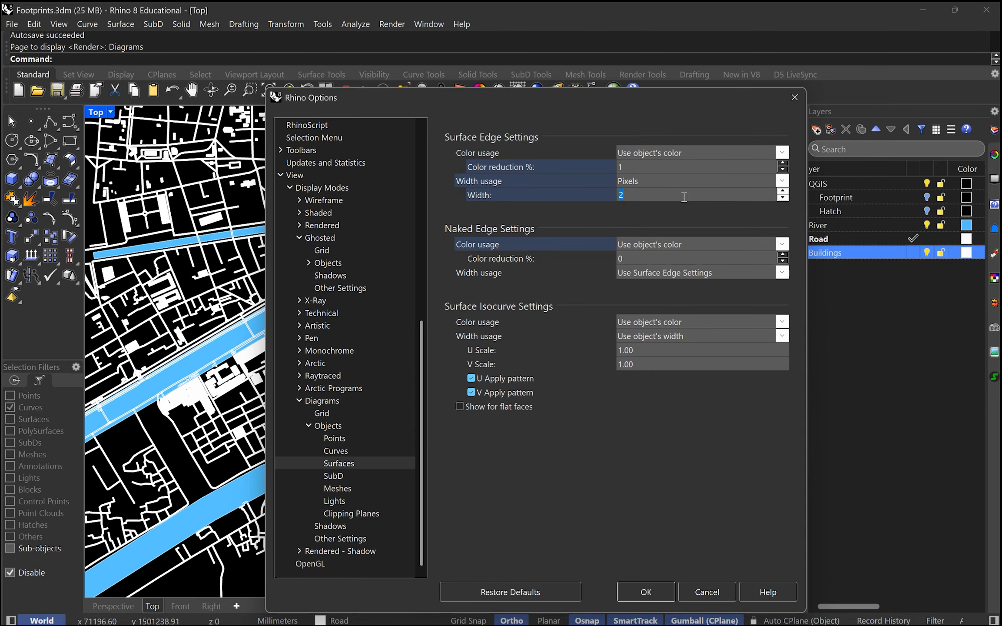
type("0")
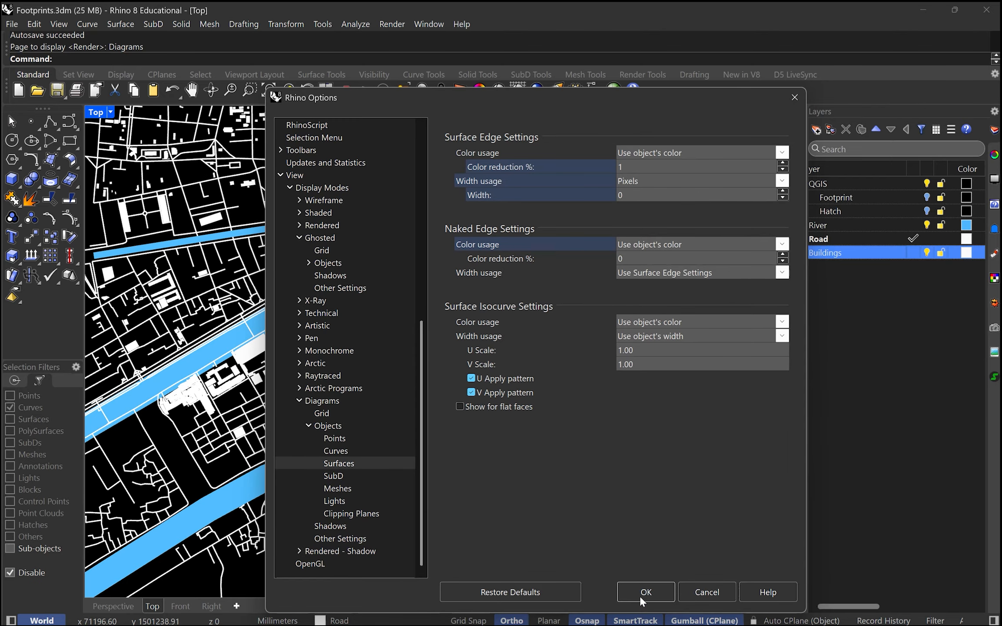
left_click(646, 592)
Step: Switch the display mode of the Top viewport to Shaded
scroll(506, 396, "up", 3)
scroll(505, 396, "down", 6)
scroll(665, 310, "up", 6)
scroll(561, 387, "down", 4)
right_click_drag(594, 403, 517, 380)
left_click(111, 112)
left_click(130, 156)
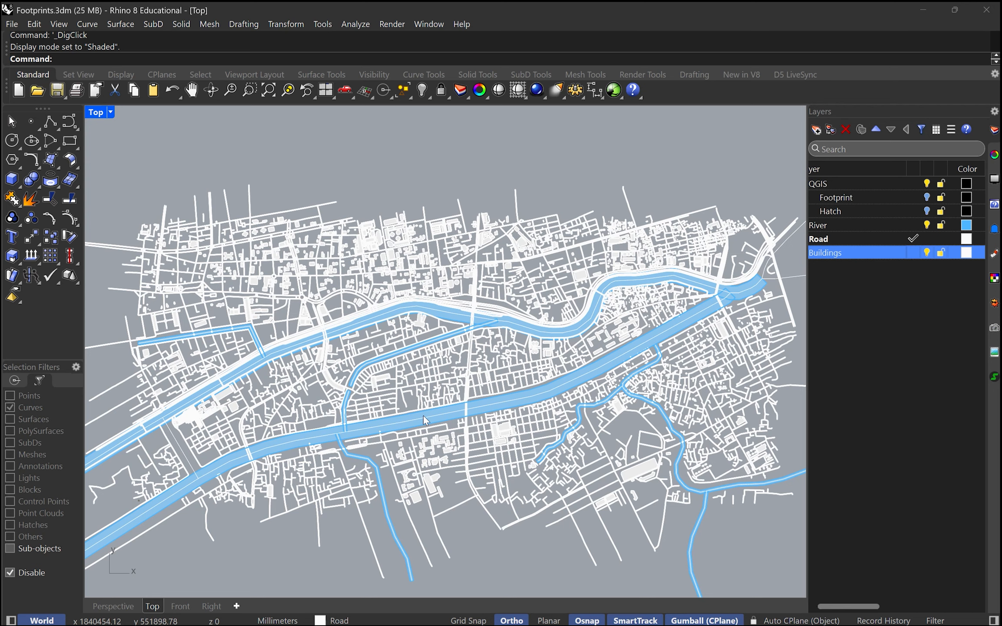